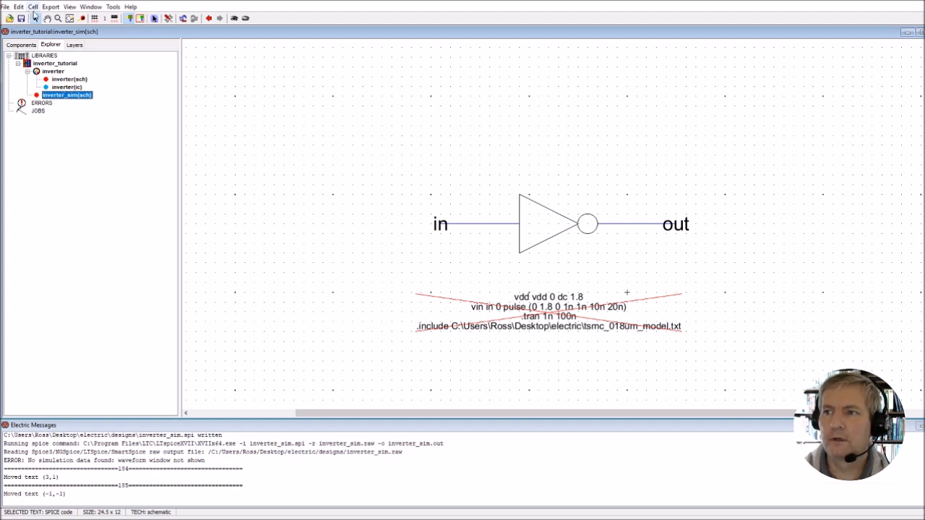
- Create a layout-view cell named inverter in the inverter_tutorial library with the mocmos technology
left_click(33, 7)
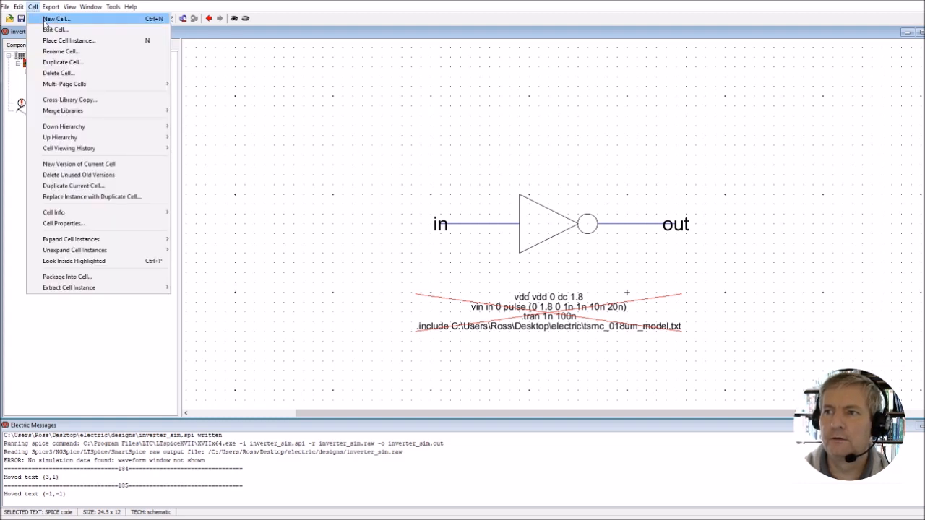
left_click(54, 19)
left_click(95, 80)
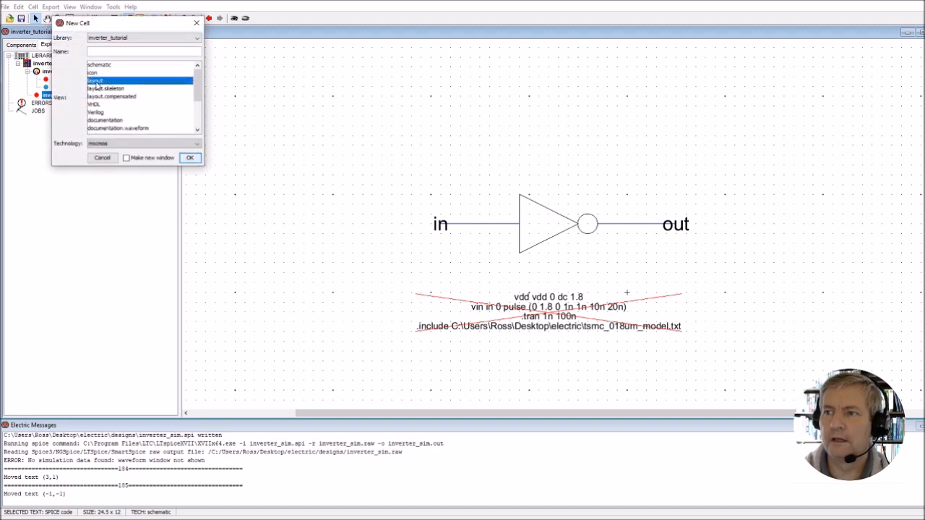
left_click(103, 53)
type("inverter")
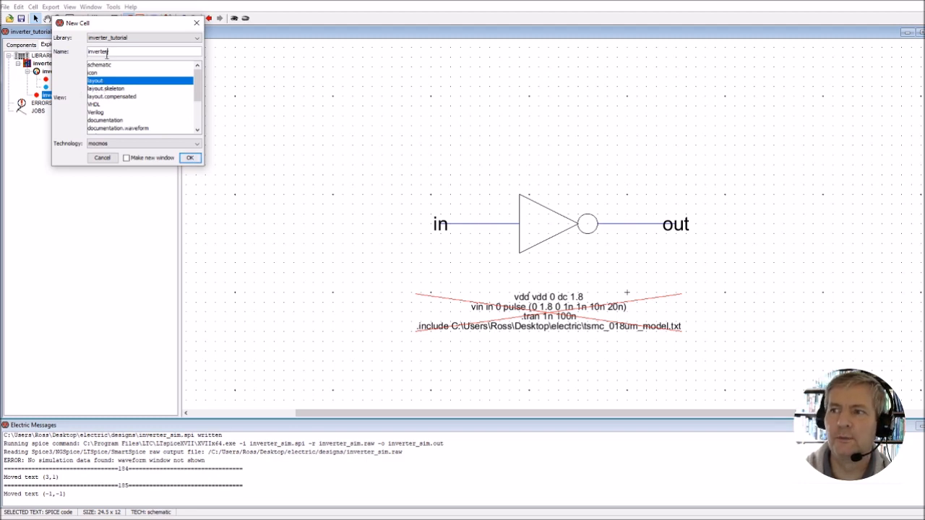
left_click(191, 158)
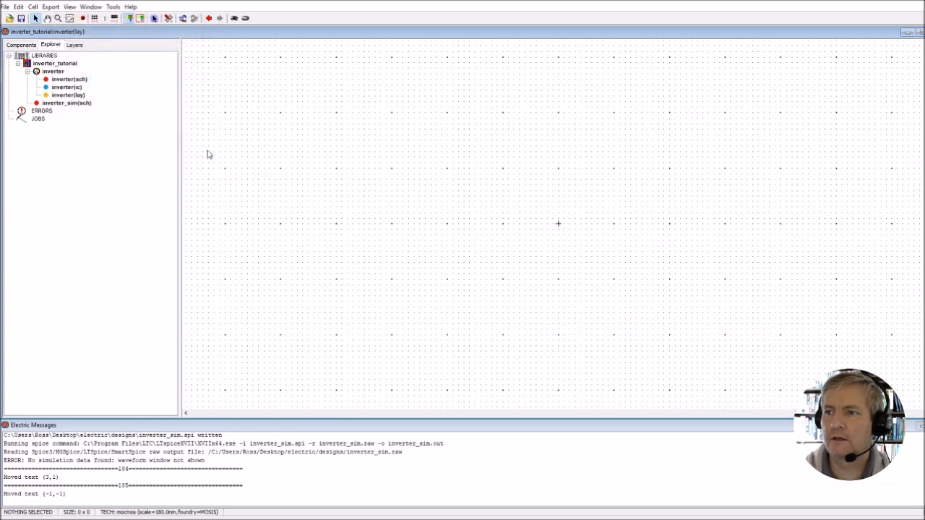
left_click(55, 95)
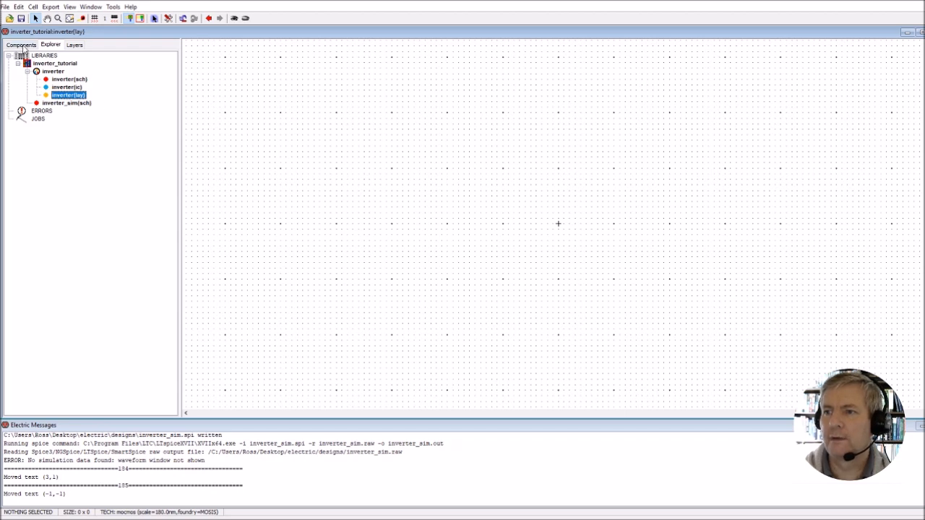
- Place an nMOS transistor and a pMOS transistor above it, moving the nMOS down 9 units and the pMOS down 8 units
left_click(21, 45)
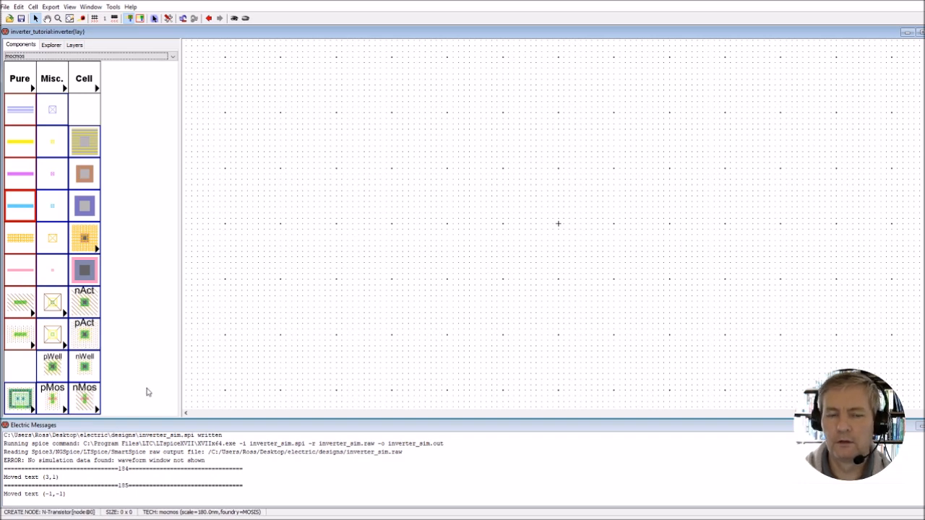
left_click(85, 402)
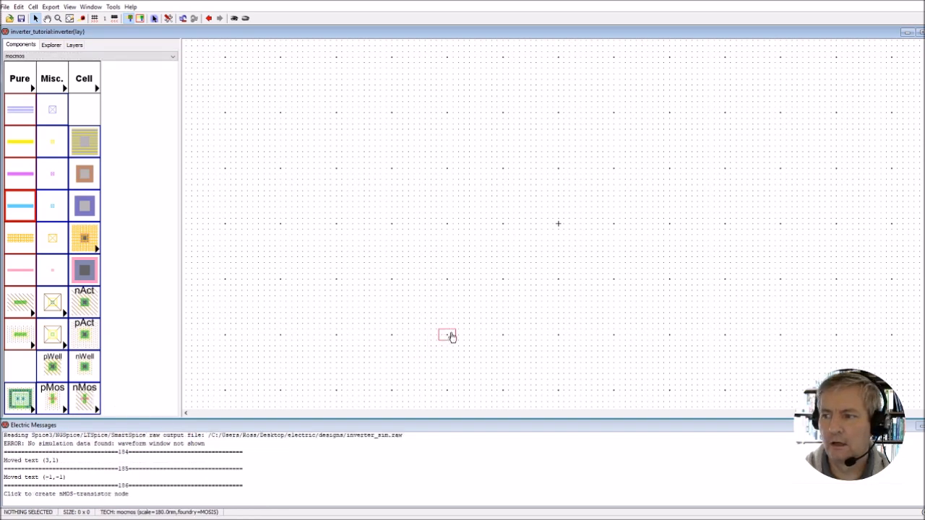
left_click(519, 241)
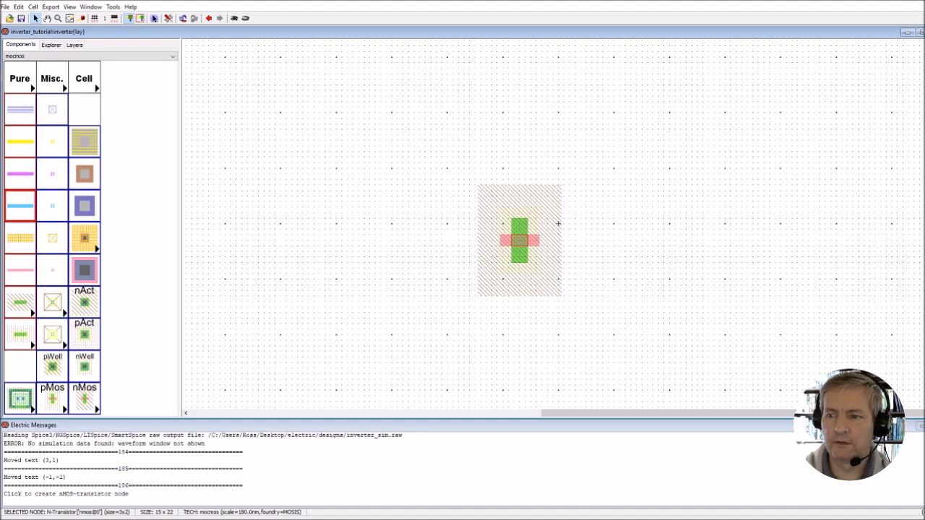
left_click(60, 405)
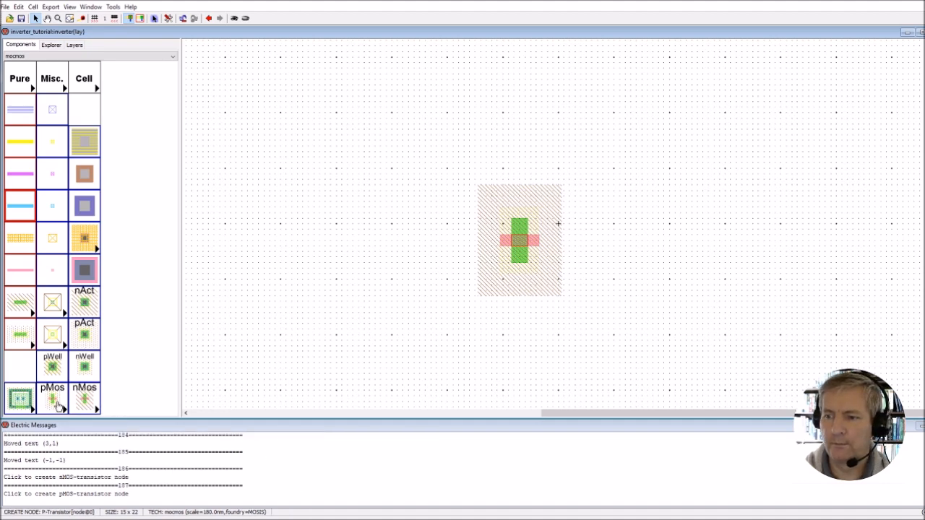
left_click(521, 91)
left_click_drag(516, 237, 517, 288)
left_click_drag(519, 119, 519, 129)
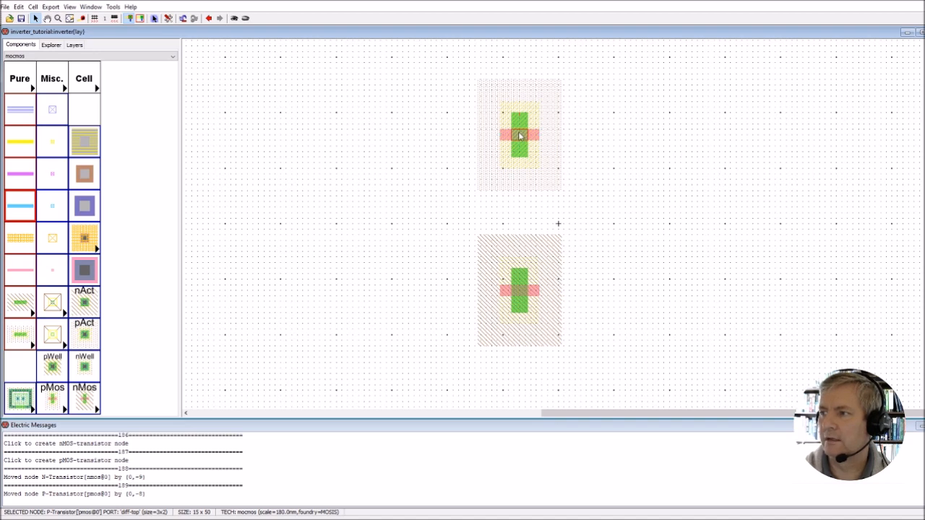
- Set the pMOS transistor's width to 20
double_click(518, 135)
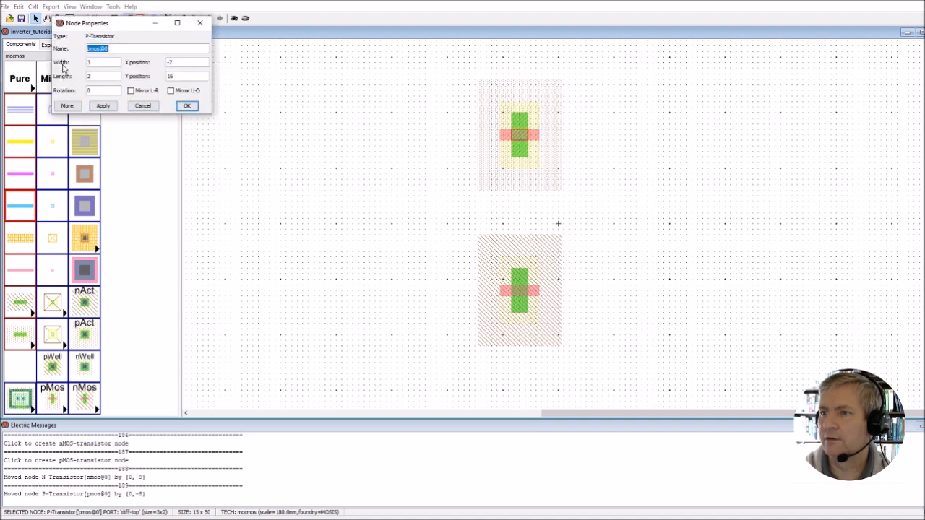
double_click(99, 62)
type("20")
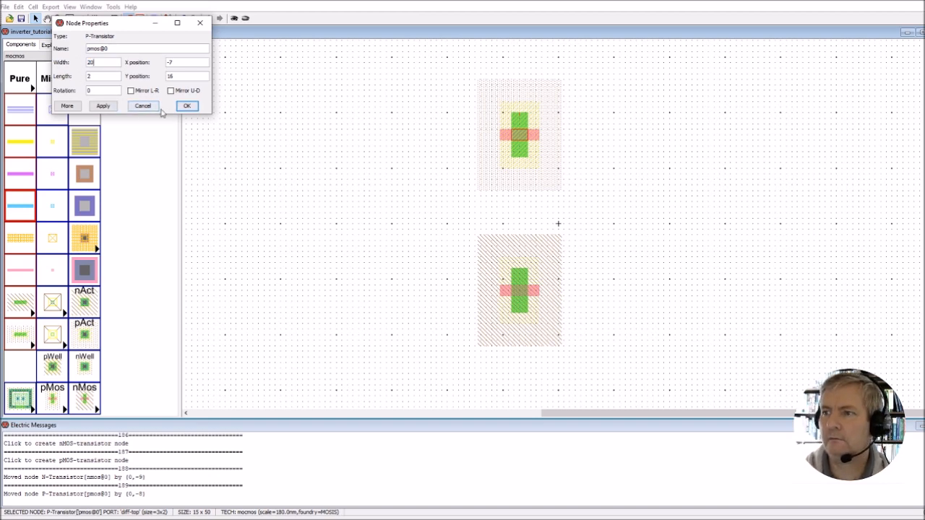
left_click(186, 106)
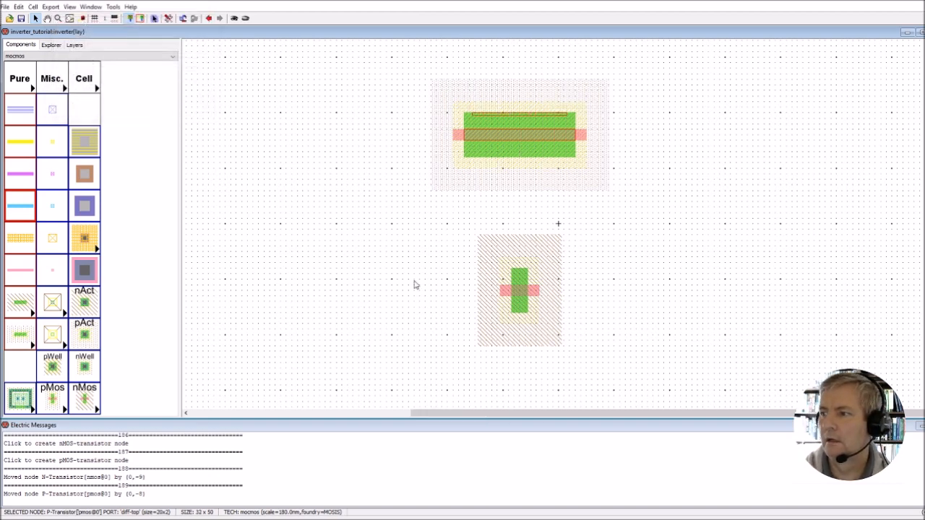
- Set the nMOS transistor's width to 10
double_click(523, 296)
double_click(105, 62)
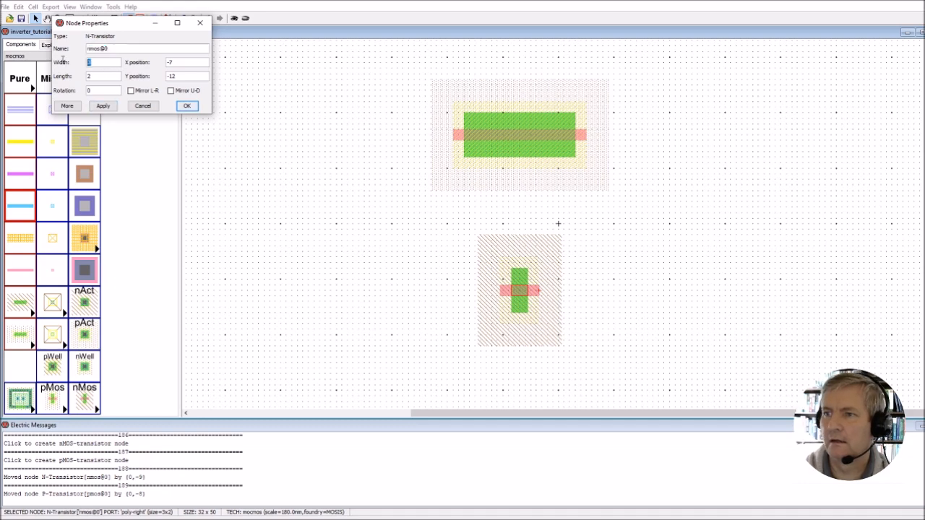
type("10")
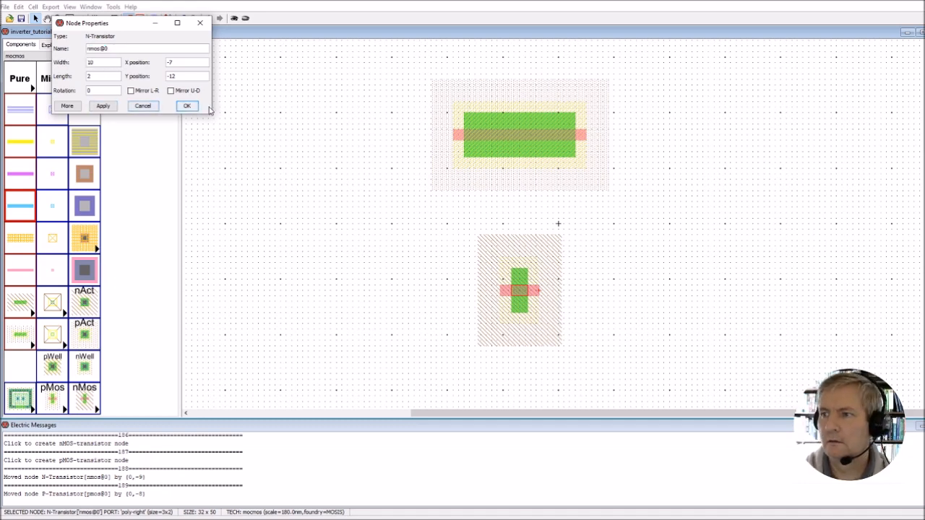
left_click(187, 105)
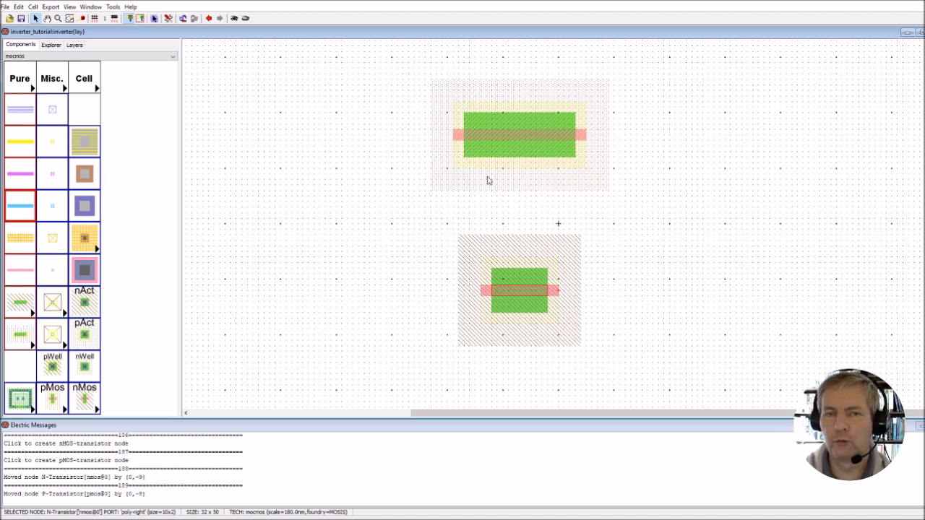
- Rotate both transistors 90 degrees counterclockwise so their gates run vertically, and move the nMOS 6 units down
left_click(512, 136)
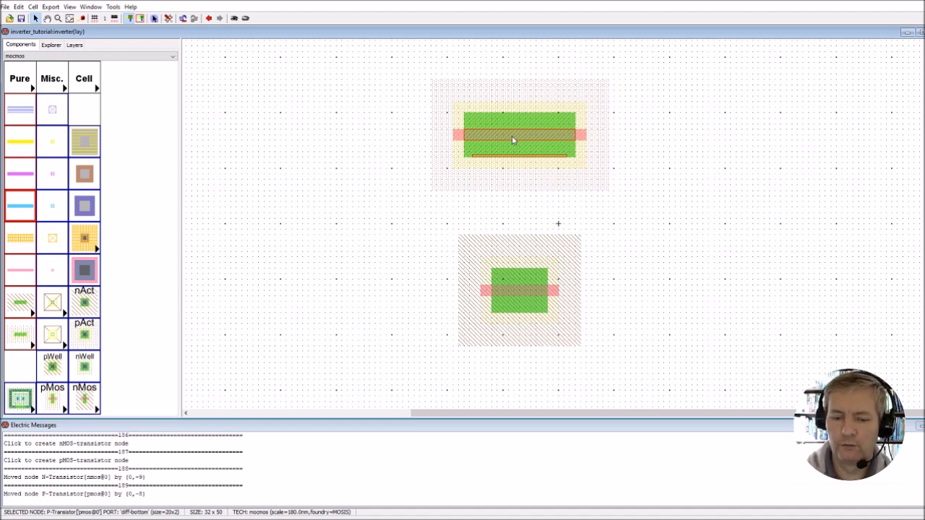
key("ctrl+j")
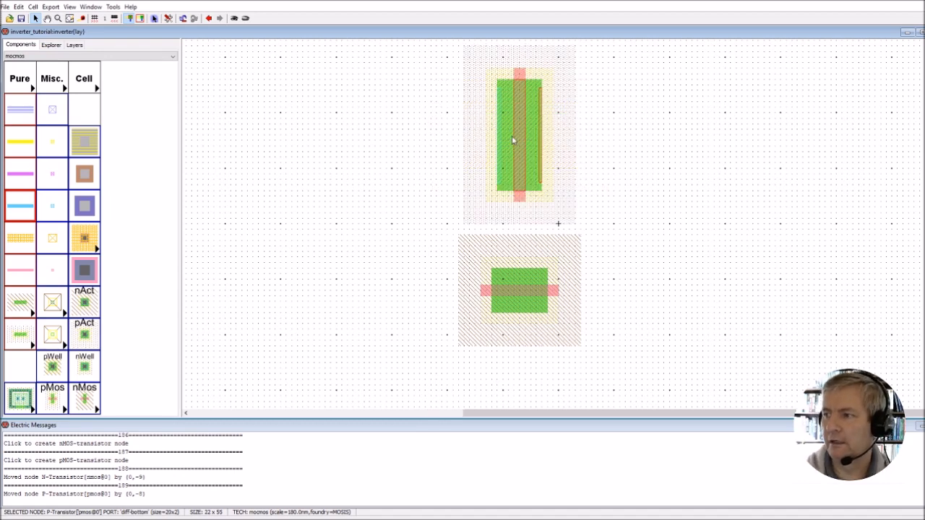
left_click(516, 298)
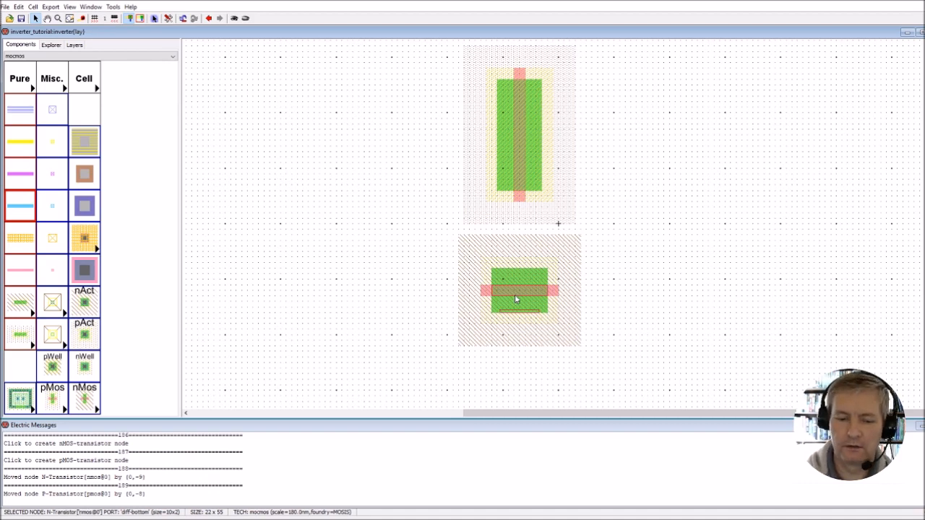
key("ctrl+j")
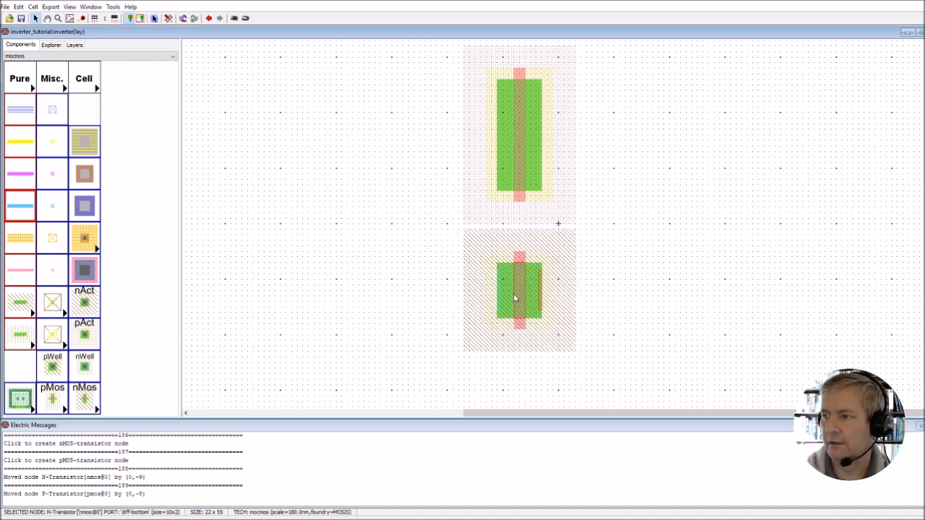
left_click_drag(522, 295, 521, 331)
left_click(665, 311)
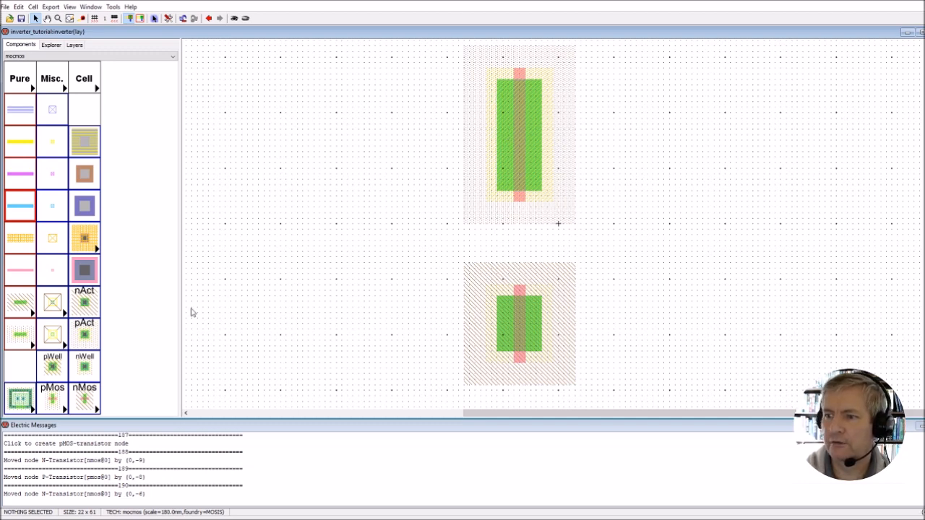
- Place a pAct contact to the left of the pMOS transistor and set its X size to 20
left_click(85, 338)
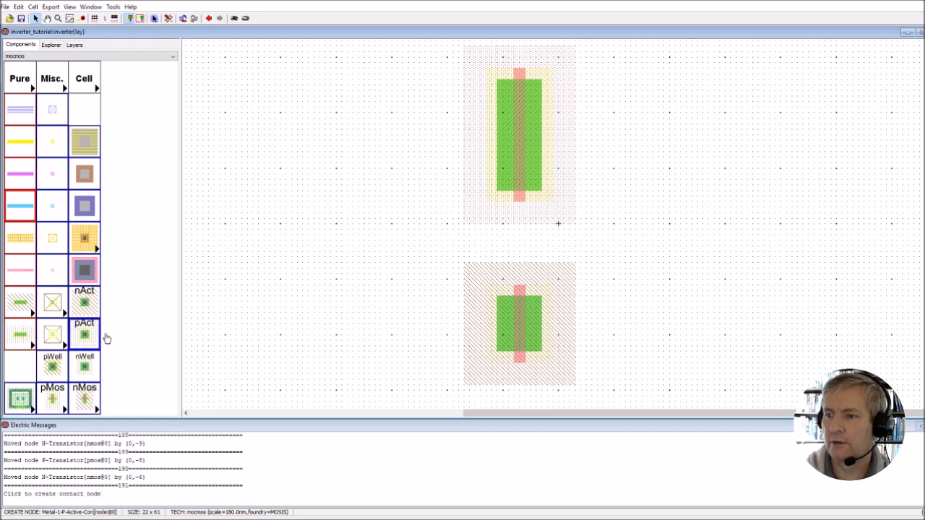
left_click(420, 140)
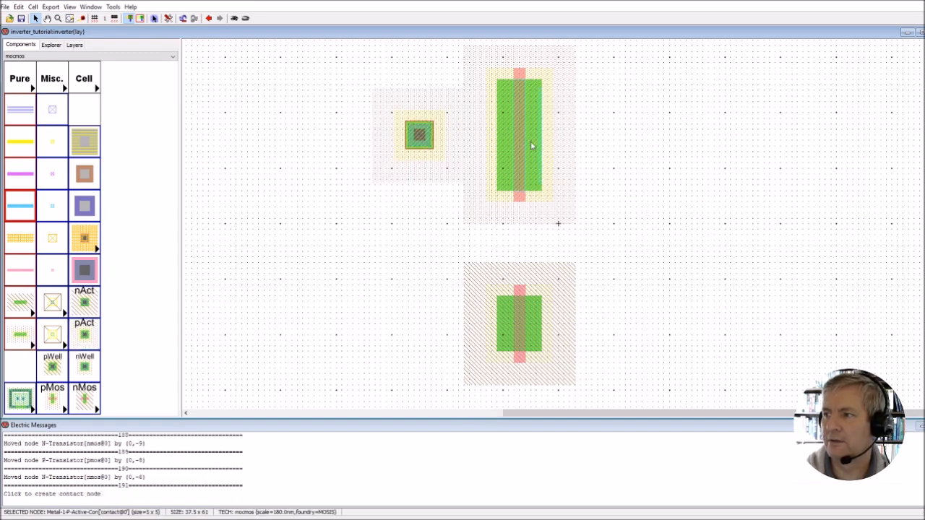
double_click(425, 141)
key("Tab")
type("20")
left_click(103, 106)
left_click(186, 106)
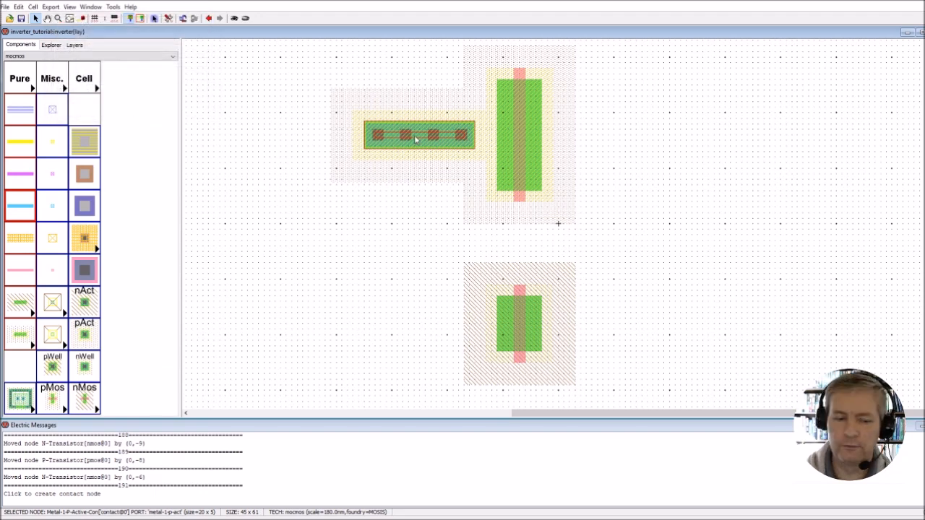
- Rotate the pAct contact 90 degrees to stand upright and move it 6 units left, away from the pMOS transistor
key("ctrl+j")
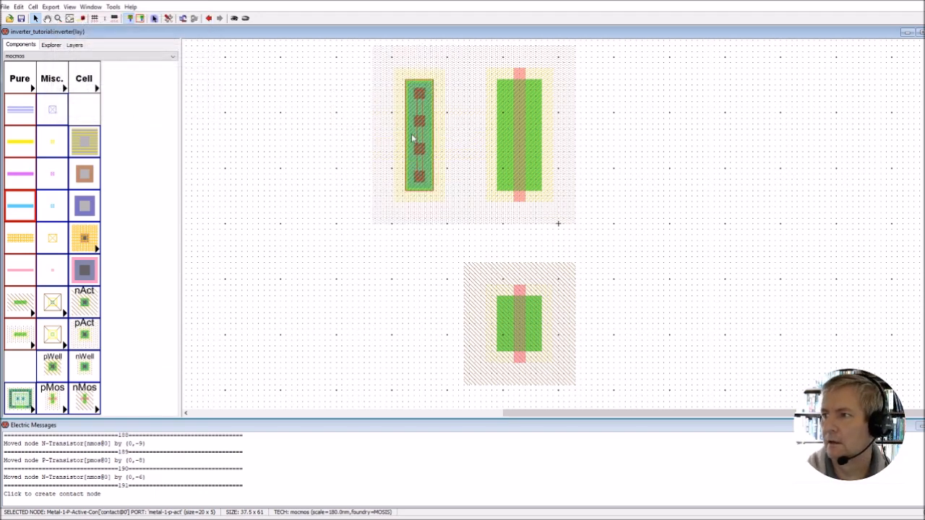
left_click_drag(443, 131, 399, 132)
left_click_drag(410, 135, 378, 129)
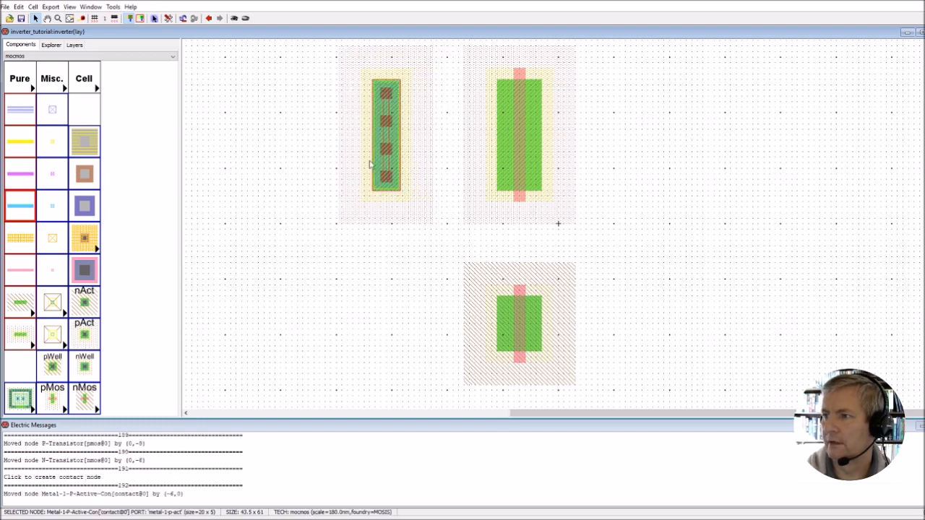
- Place a second pAct contact to the right of the pMOS transistor and set its X size to 20
left_click(87, 334)
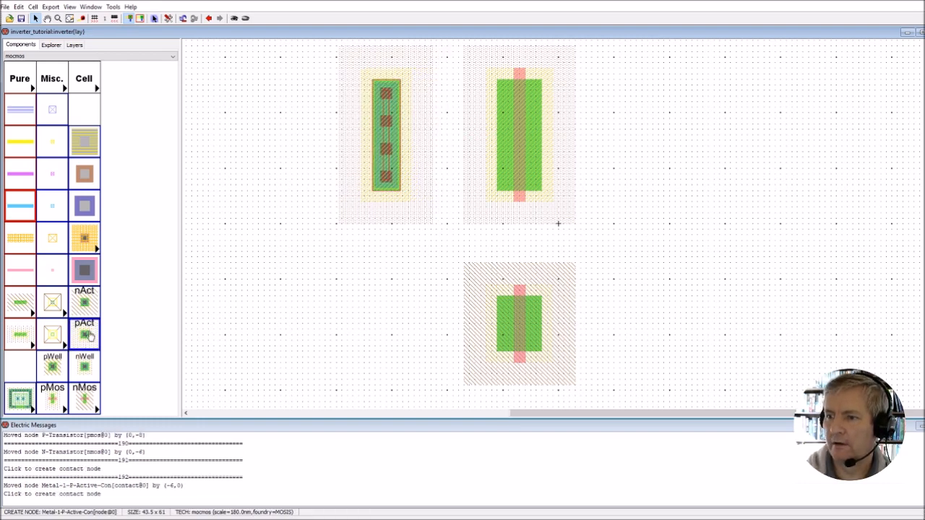
left_click(657, 142)
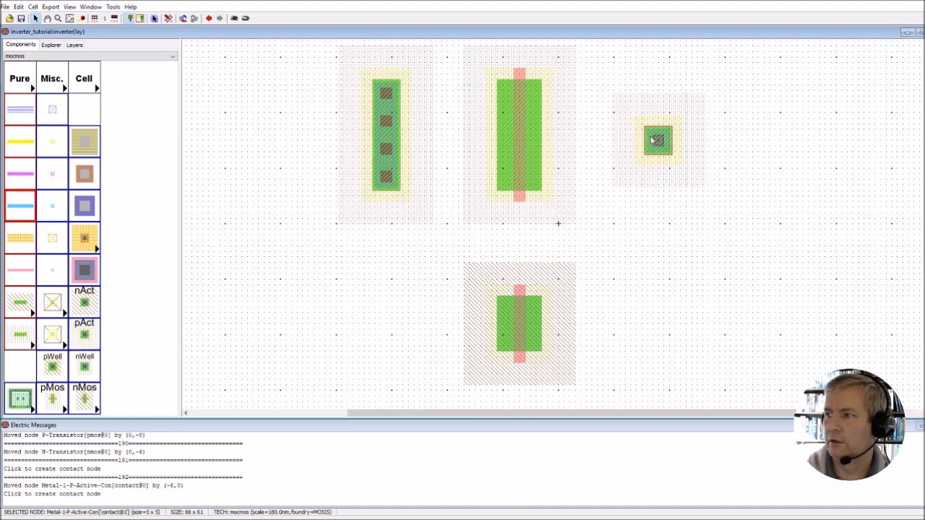
double_click(658, 142)
key("Tab")
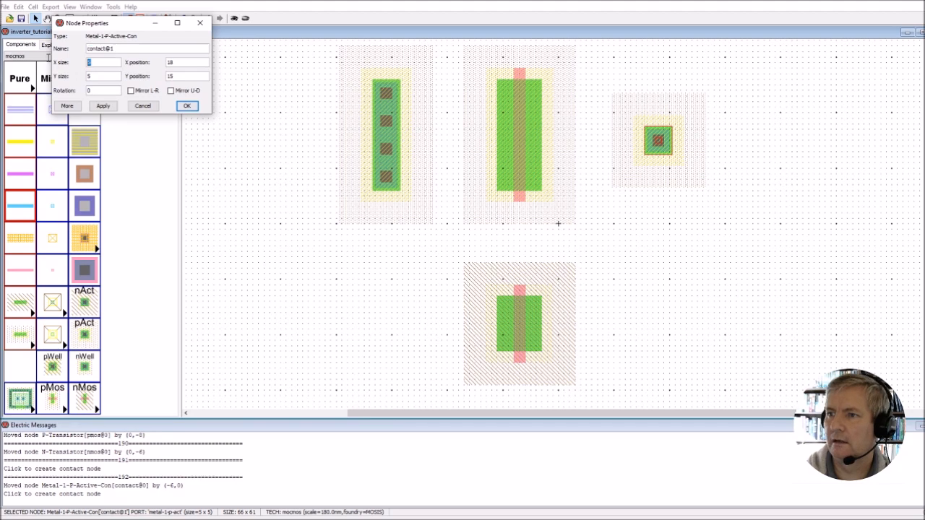
type("20")
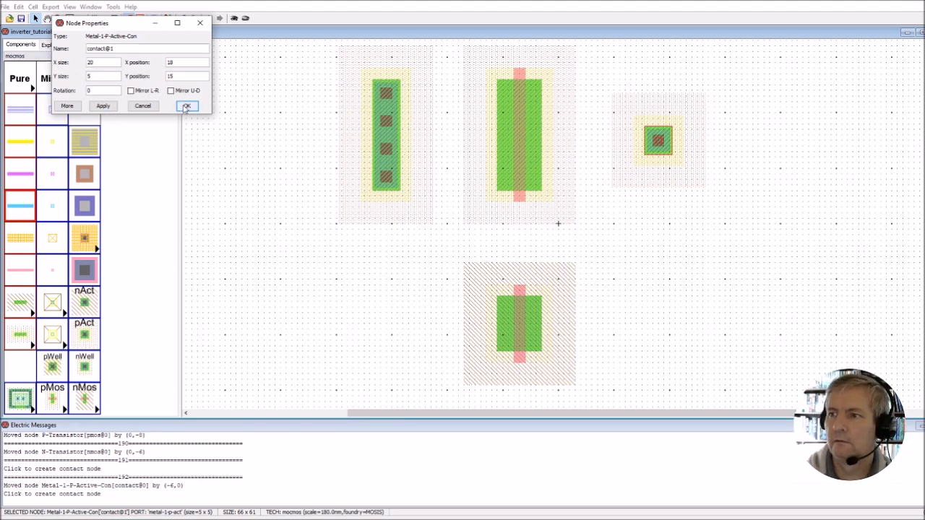
left_click(186, 106)
- Rotate the second pAct contact 90 degrees so it stands upright beside the pMOS transistor
right_click(660, 143)
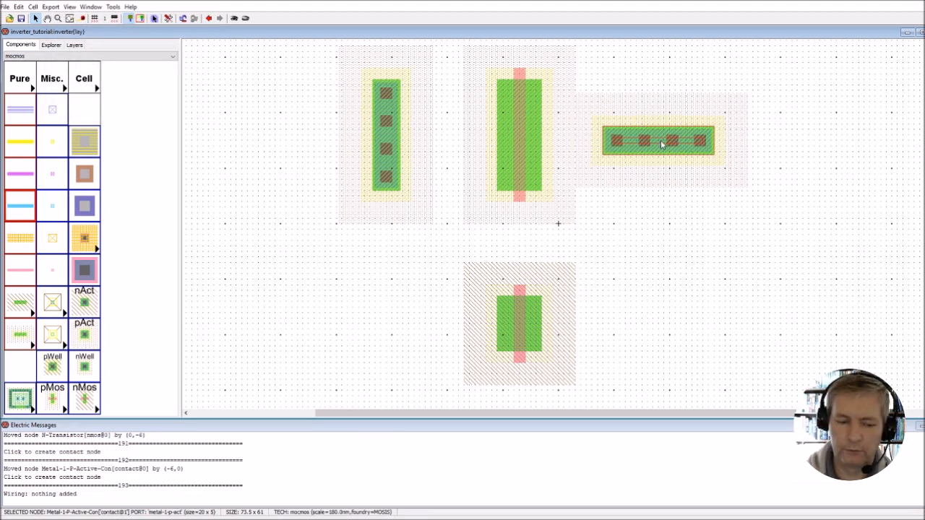
key("ctrl+j")
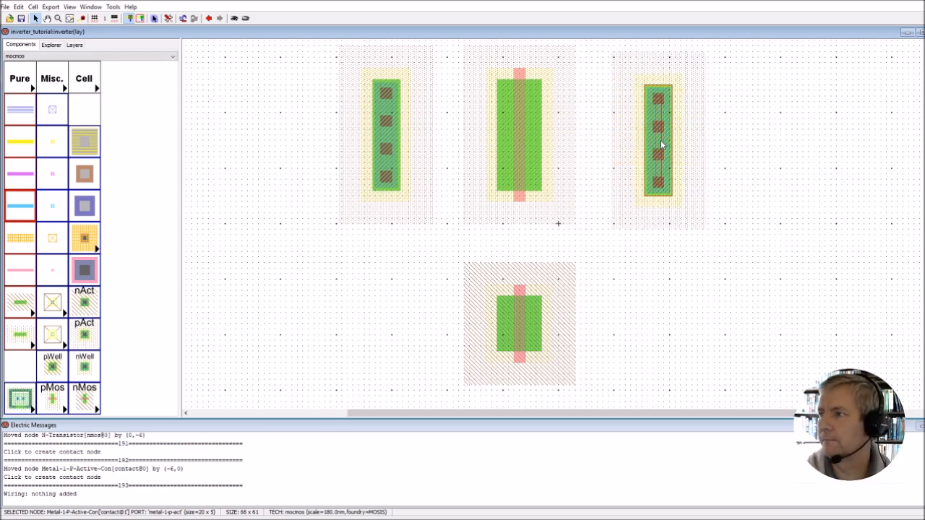
left_click(790, 194)
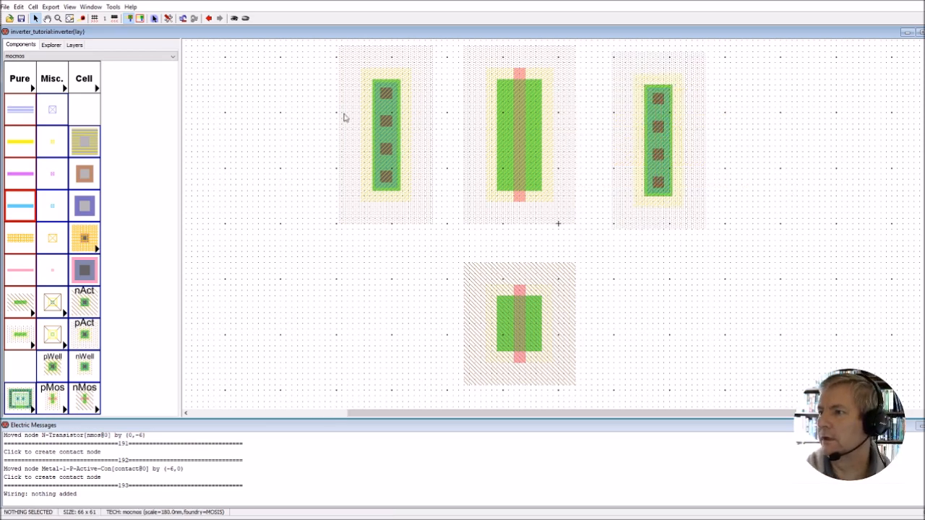
left_click_drag(329, 44, 728, 245)
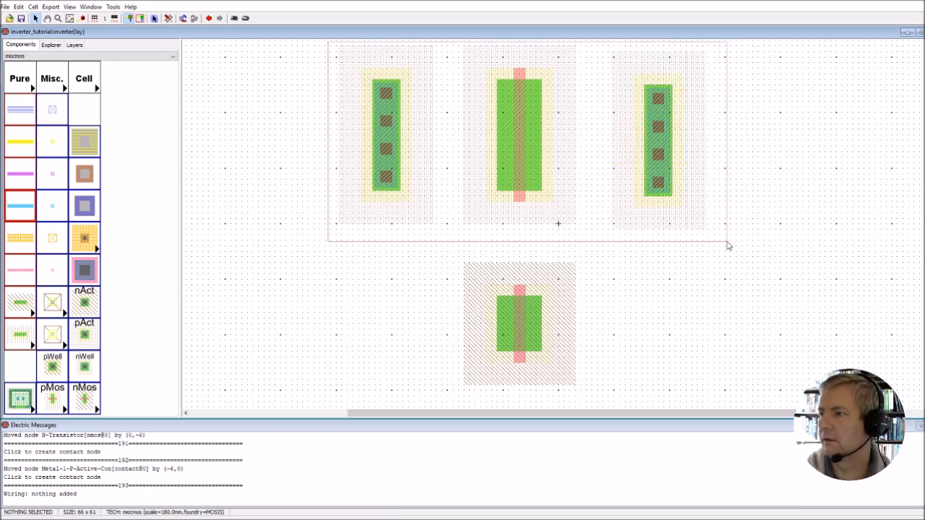
left_click_drag(727, 242, 727, 242)
left_click(771, 162)
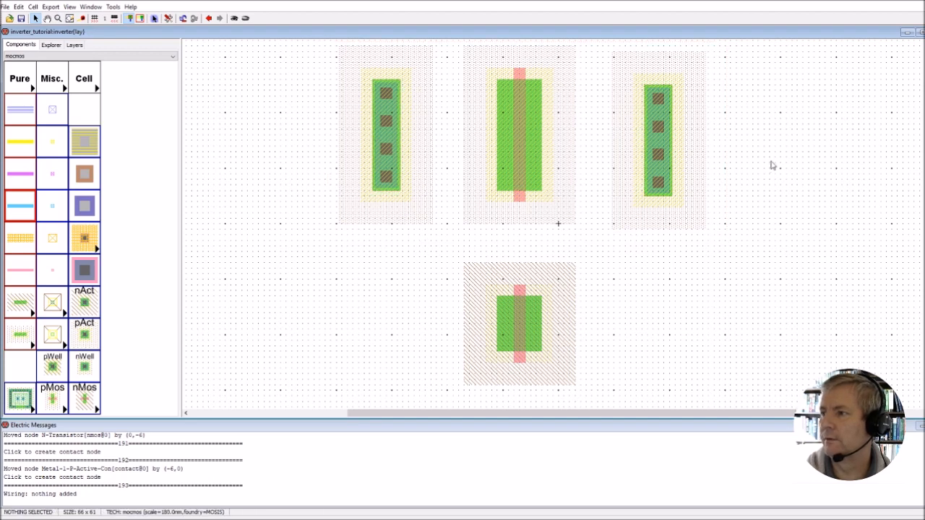
- Wire the pMOS transistor's left and right diffusion ports to the adjacent pAct contacts with P-Active arcs
left_click(498, 137)
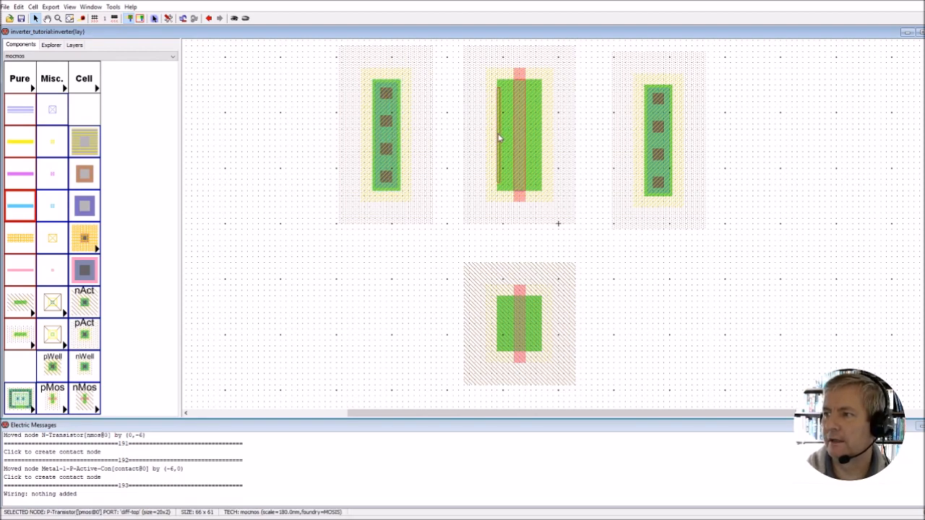
right_click(400, 137)
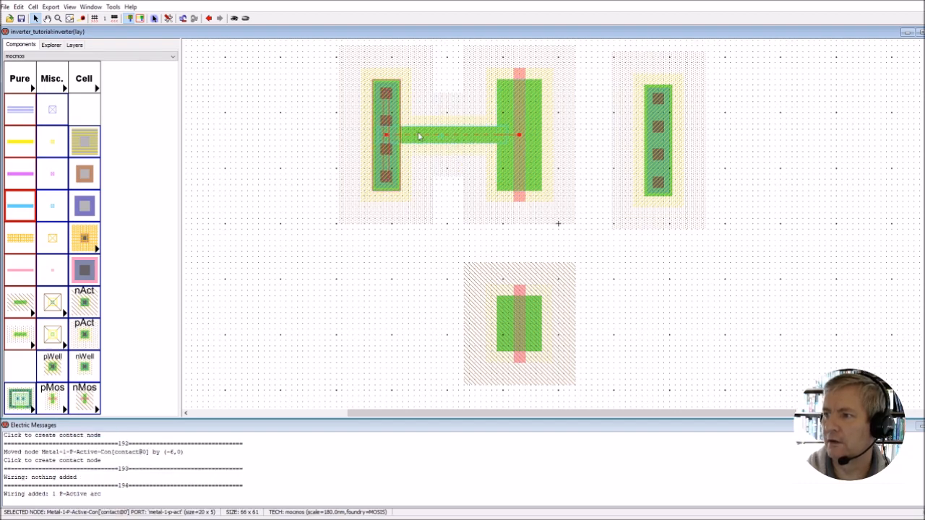
left_click(537, 137)
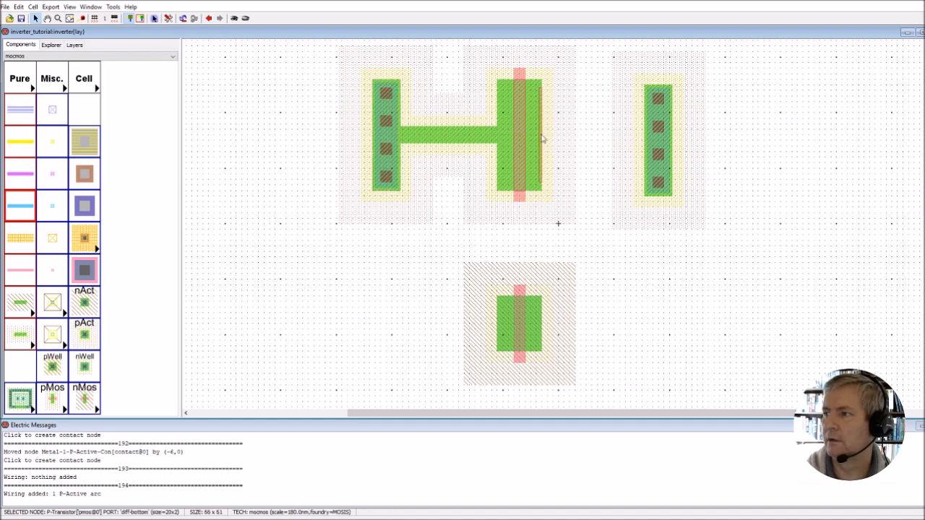
right_click(658, 140)
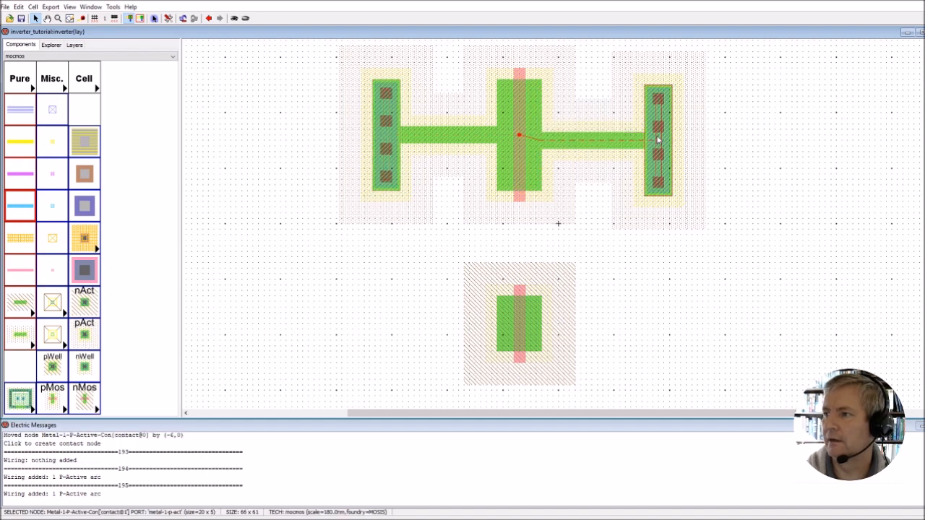
- Move the right P-Active arc and the right pAct contact up 1 unit each to align them with the pMOS transistor
left_click(613, 142)
left_click_drag(614, 141, 613, 139)
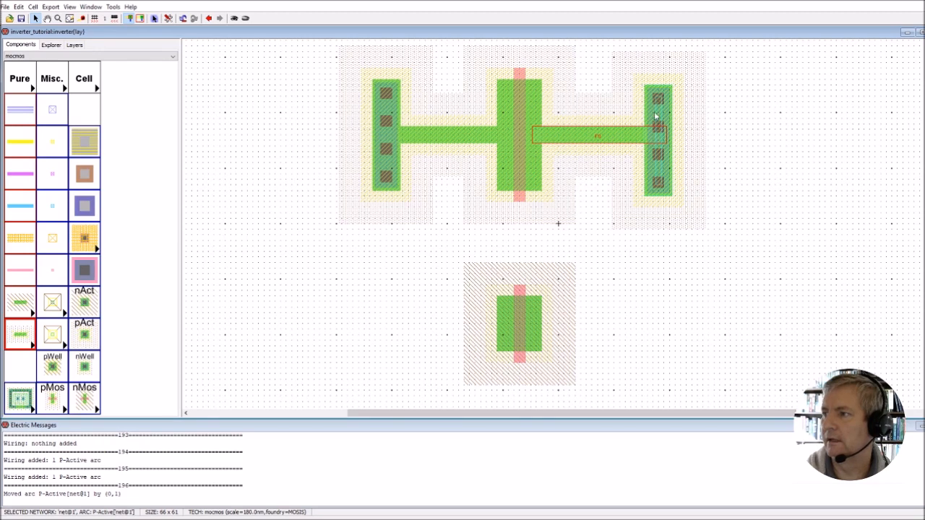
left_click(658, 114)
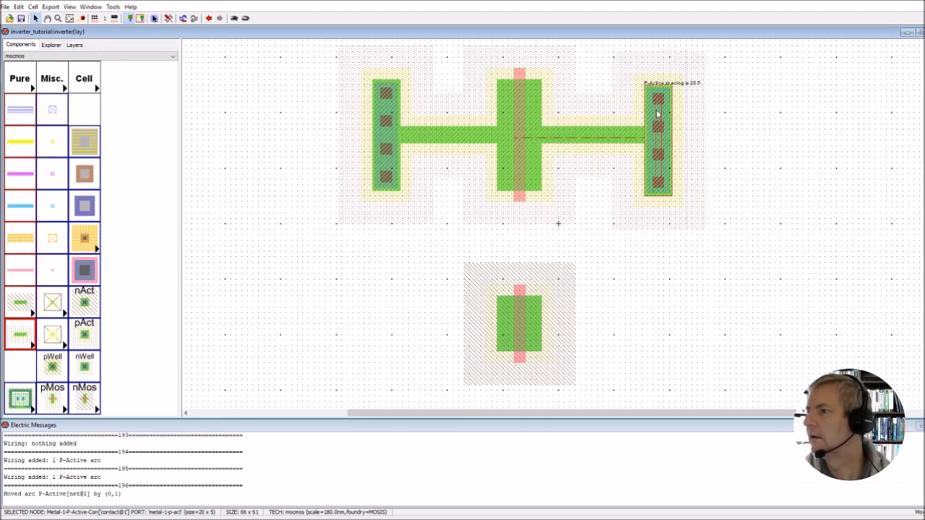
key("Up")
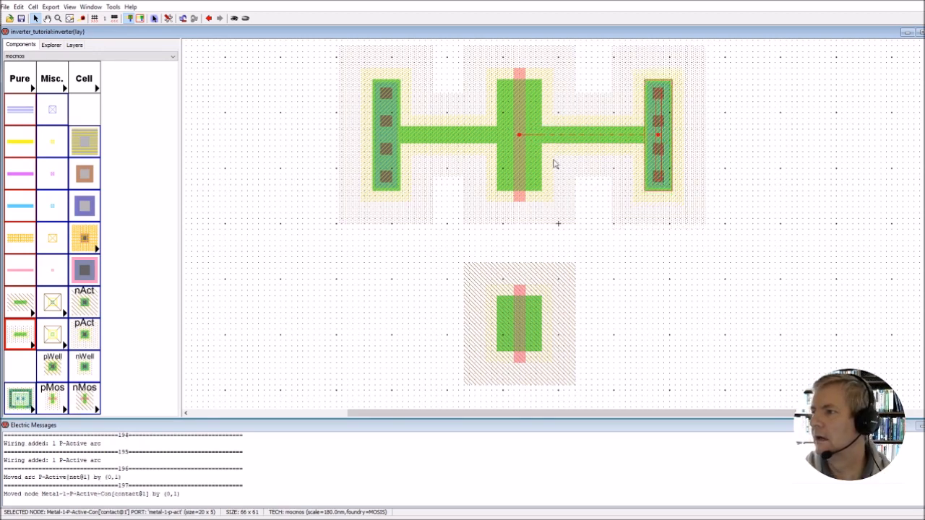
- Select the pMOS transistor with its two contacts and arcs, and run compaction on the layout
left_click(615, 267)
left_click_drag(309, 41, 756, 247)
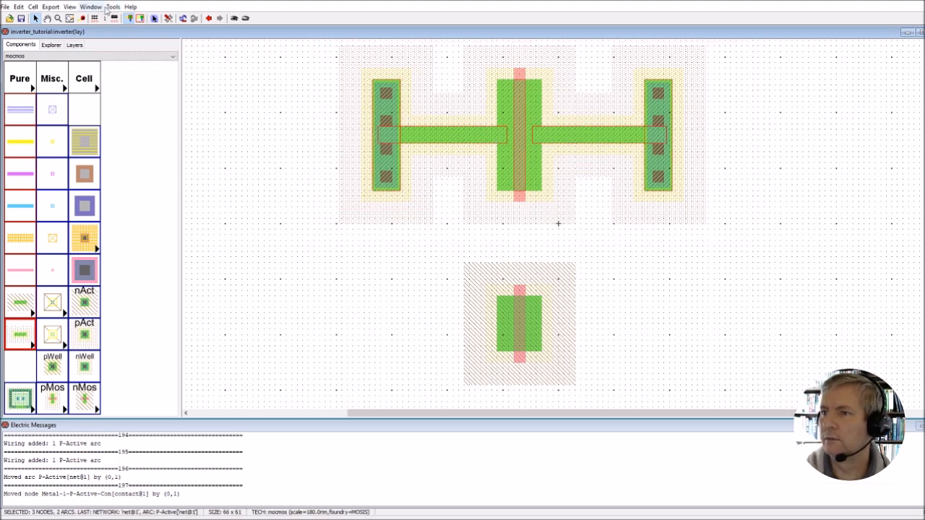
left_click(113, 7)
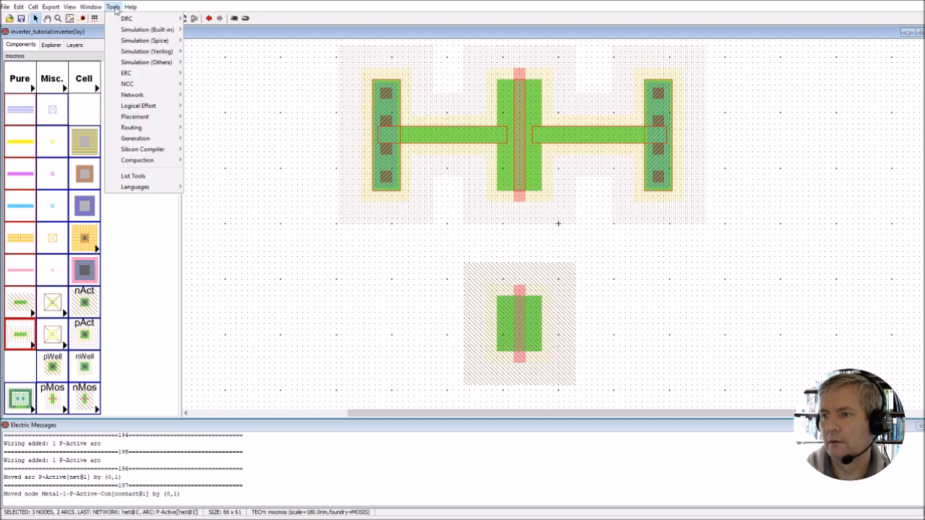
mouse_move(96, 13)
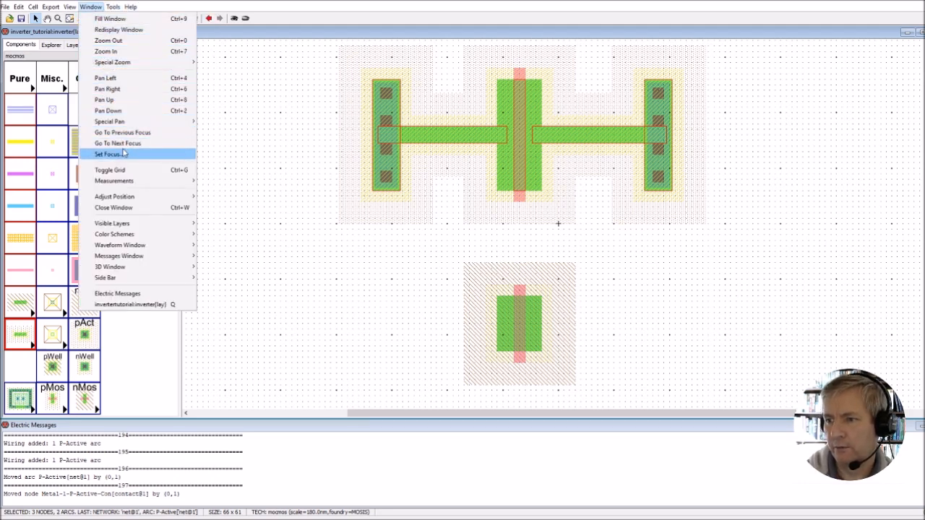
mouse_move(68, 7)
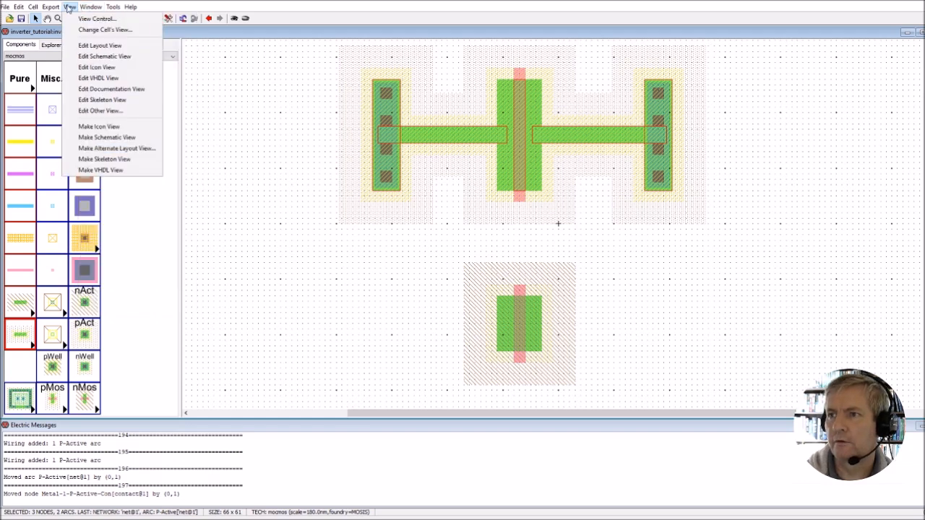
mouse_move(113, 7)
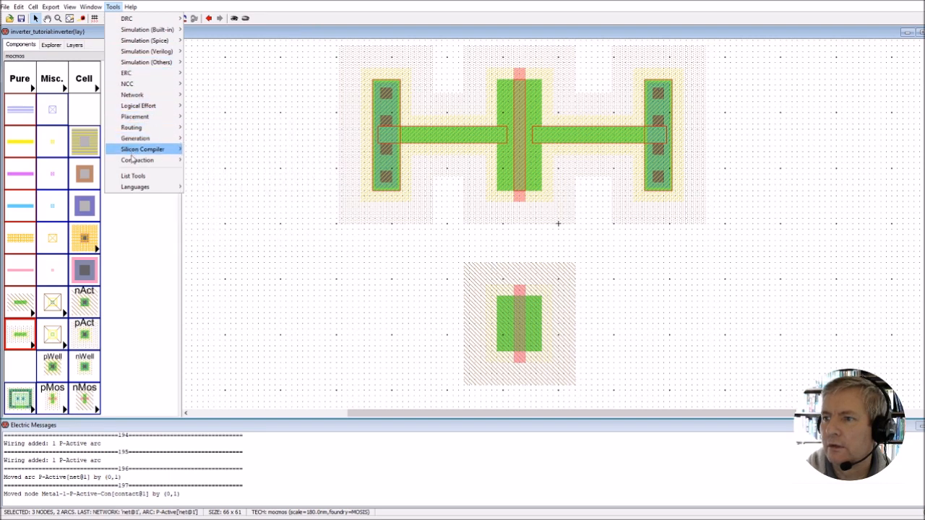
mouse_move(138, 162)
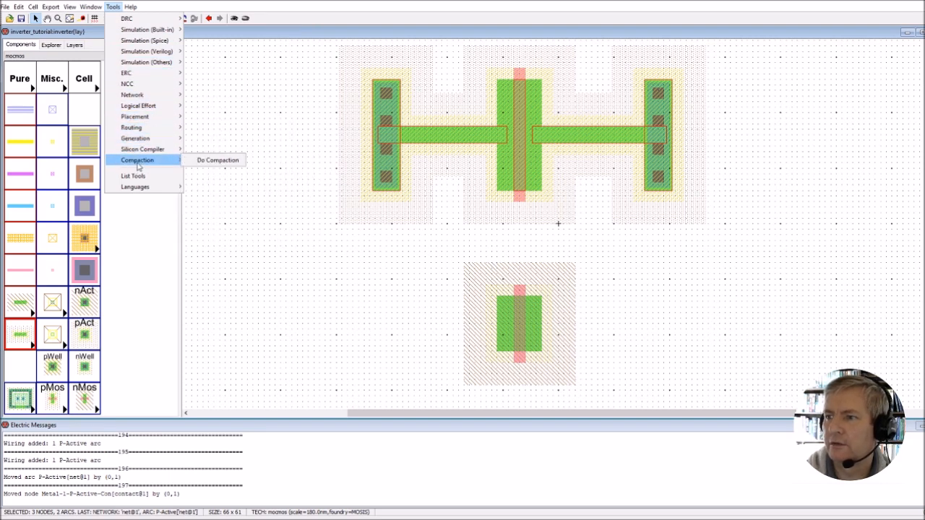
left_click(201, 161)
left_click(577, 157)
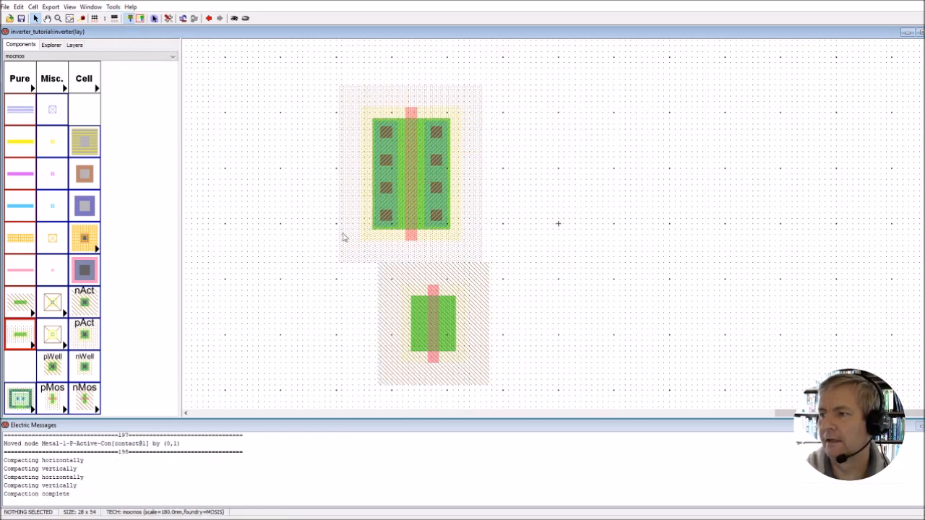
- Try moving the pMOS transistor alone 4 units right and 6 units up, and undo that move
left_click(412, 152)
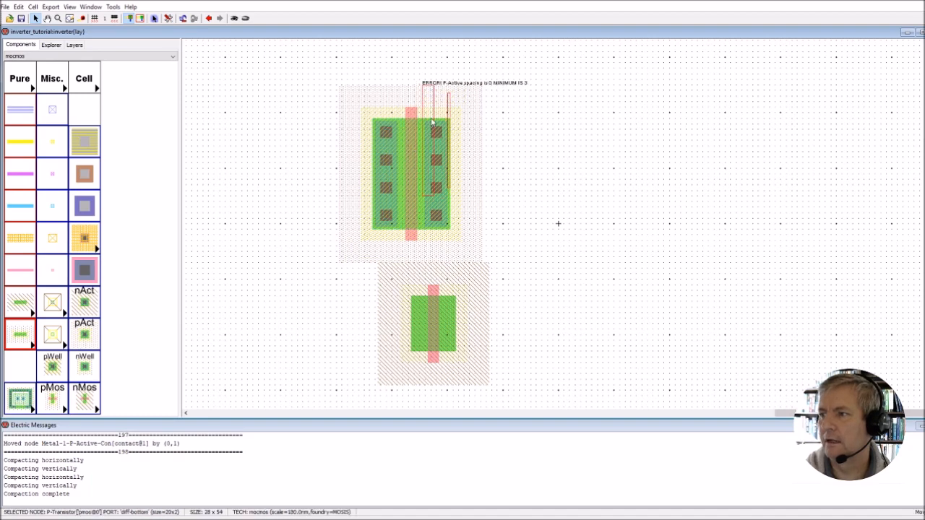
left_click_drag(432, 122, 434, 119)
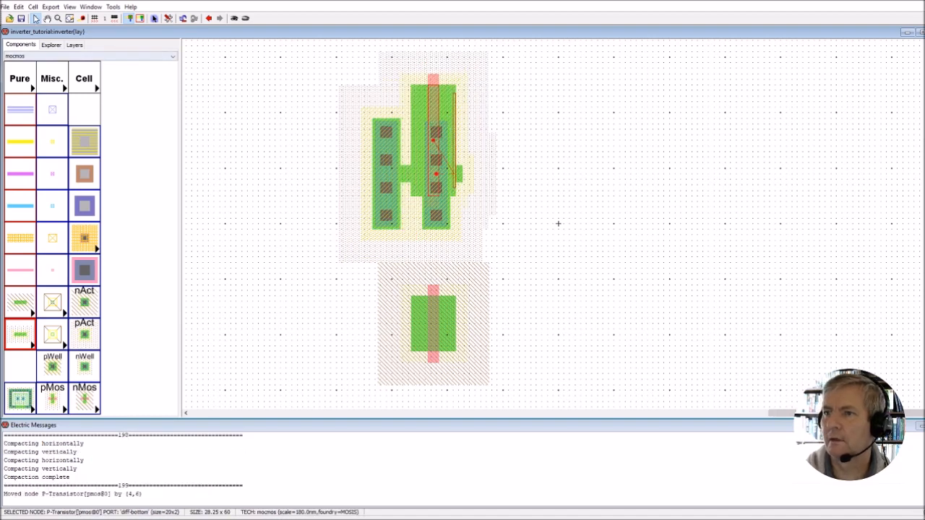
left_click(19, 7)
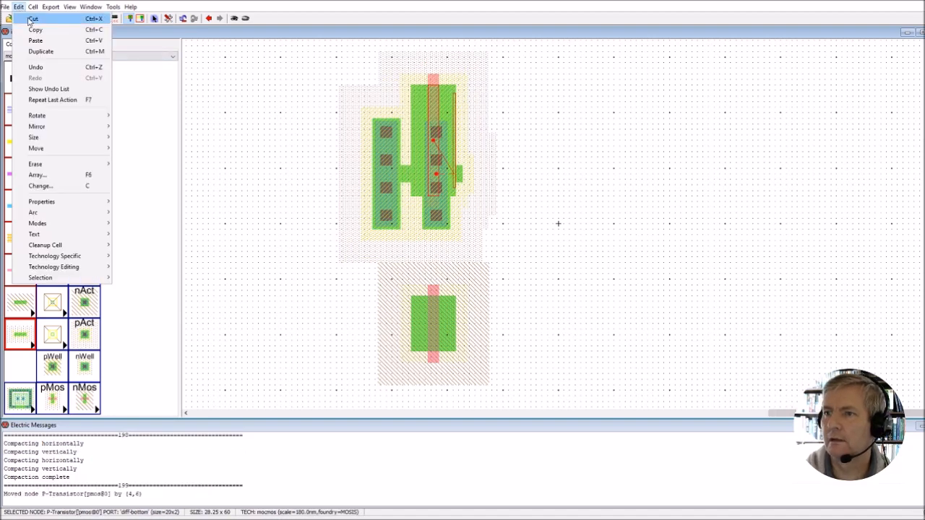
left_click(36, 66)
- Move the whole compacted pMOS group 6 units right and 6 up, and shift the nMOS transistor 2 units right beneath it
left_click_drag(308, 105, 530, 272)
left_click_drag(411, 174, 445, 138)
left_click(575, 187)
left_click_drag(434, 321, 456, 325)
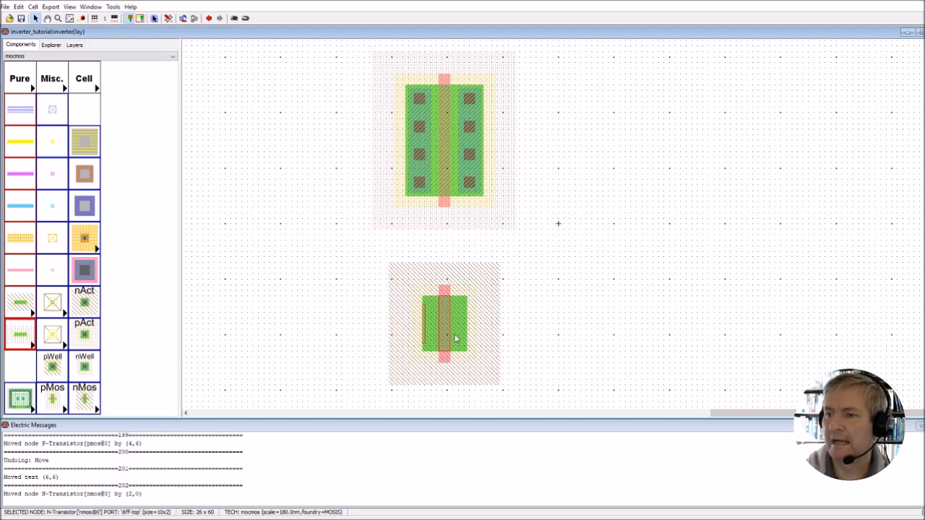
- Place one nAct contact to the left and another to the right of the nMOS transistor
left_click(84, 302)
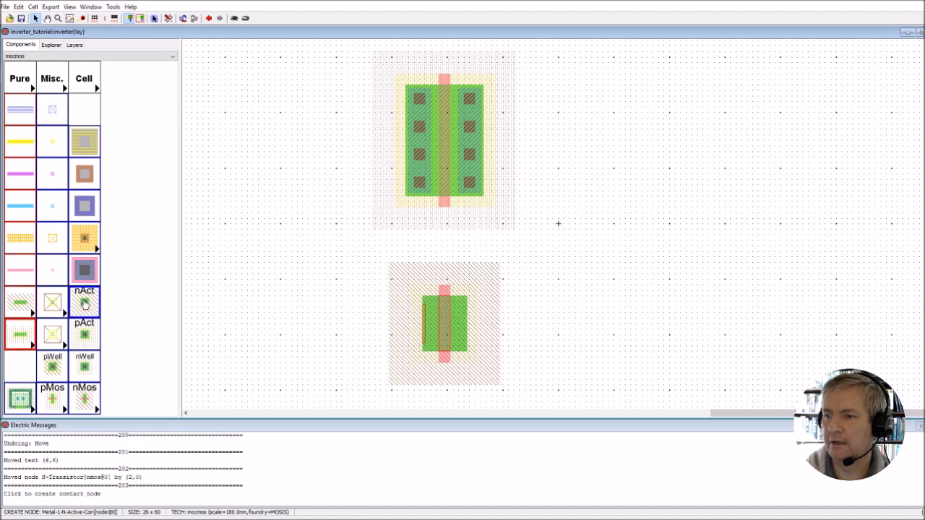
left_click(330, 320)
left_click(87, 307)
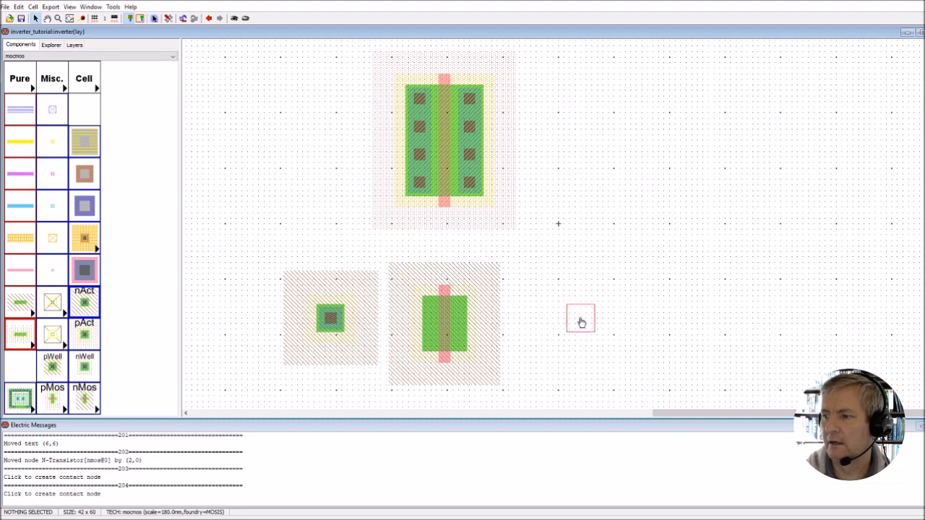
left_click(582, 323)
- Set the X size of both nAct contacts to 10
double_click(329, 320)
double_click(99, 63)
type("10")
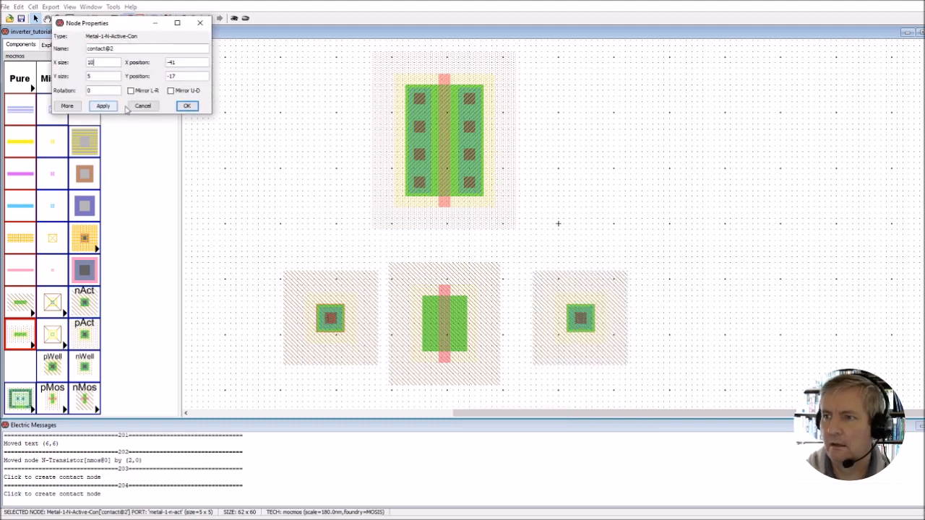
left_click(103, 106)
left_click(186, 107)
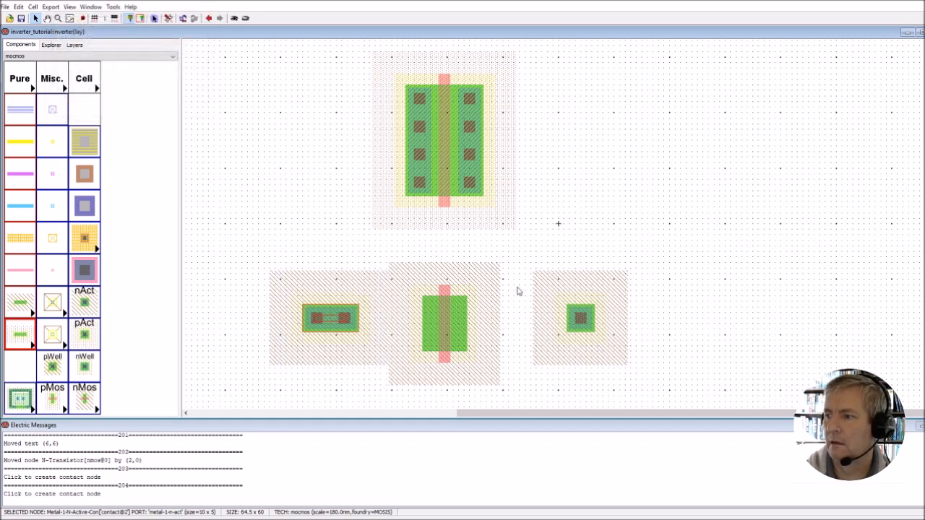
double_click(582, 320)
double_click(99, 62)
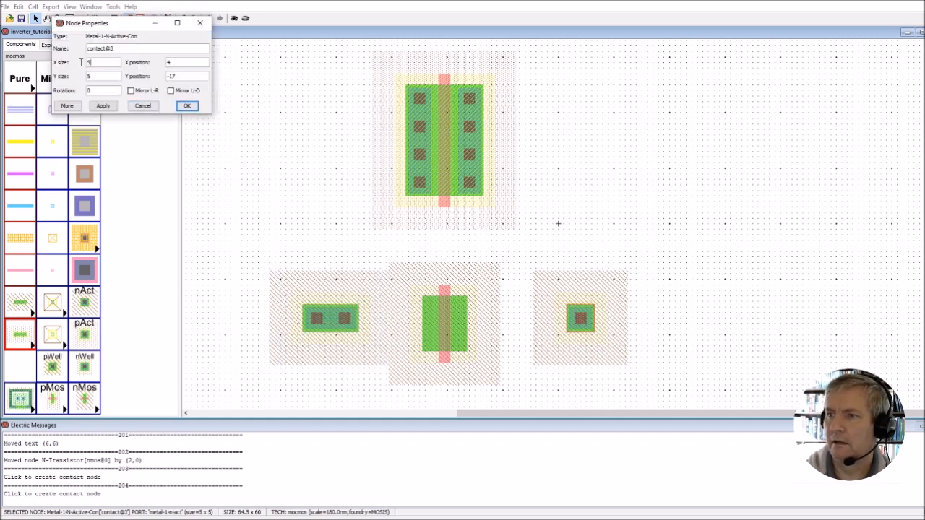
type("10")
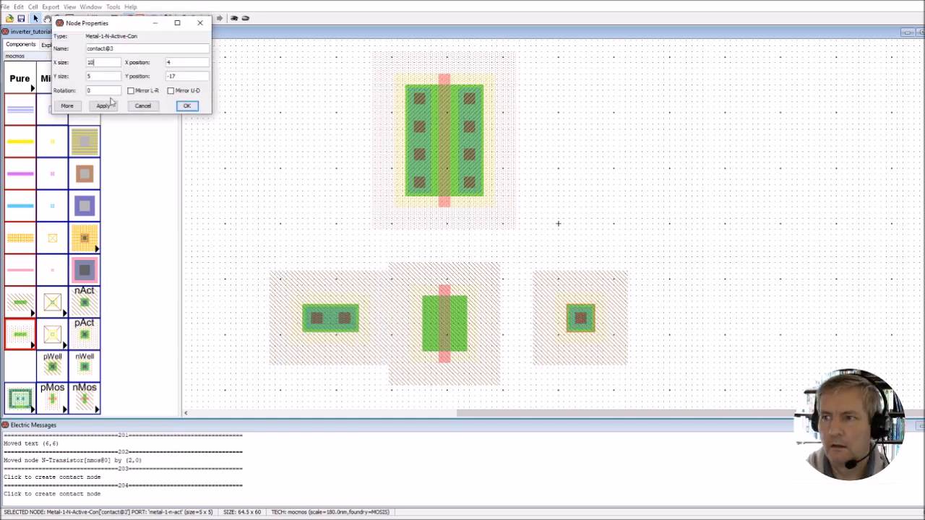
left_click(187, 107)
- Rotate both nAct contacts 90 degrees so they stand upright beside the nMOS transistor
left_click(338, 323)
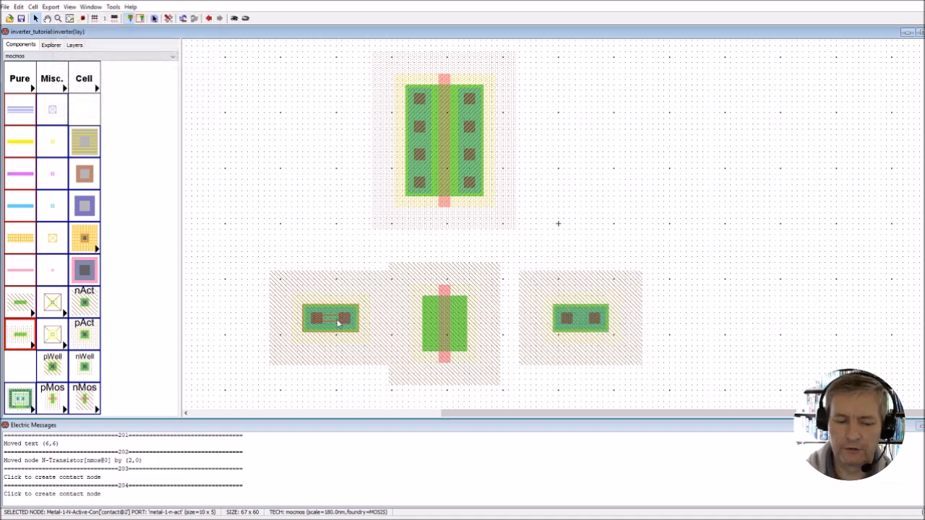
key("ctrl+j")
left_click(589, 324)
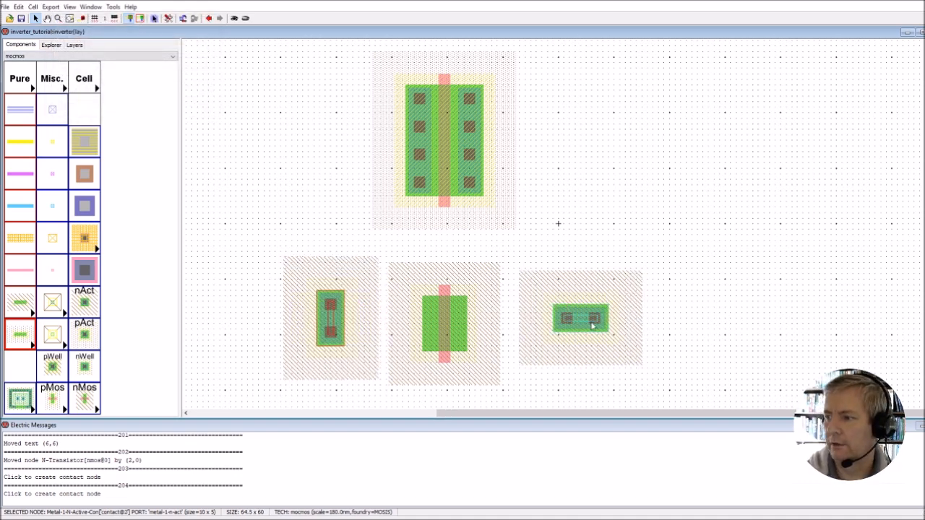
key("ctrl+j")
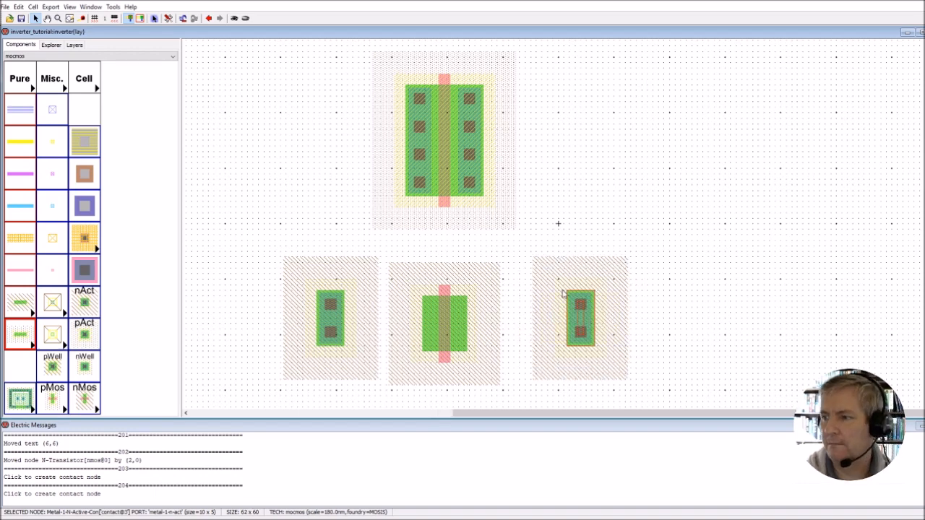
- Align the nAct contacts with the nMOS transistor, moving the left one 1 unit down and the right one 4 left and 1 down
left_click(336, 275)
left_click_drag(334, 311, 334, 317)
left_click_drag(579, 320, 556, 327)
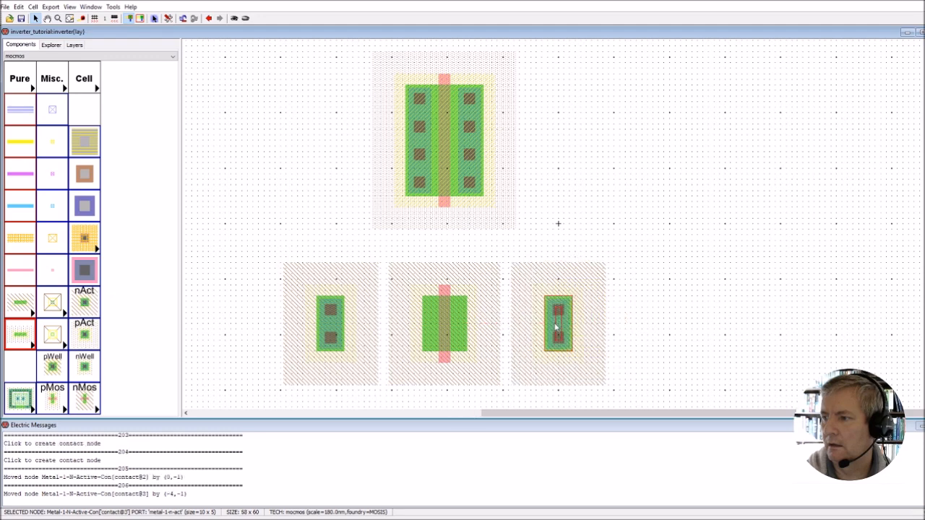
- Wire the nMOS transistor's left and right diffusion ports to the adjacent nAct contacts with N-Active arcs
left_click(425, 329)
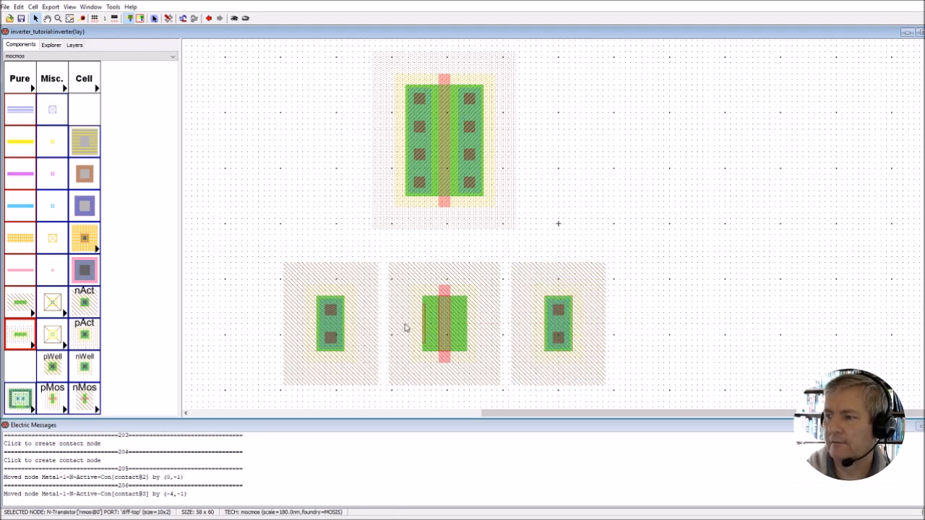
right_click(345, 325)
left_click(468, 329)
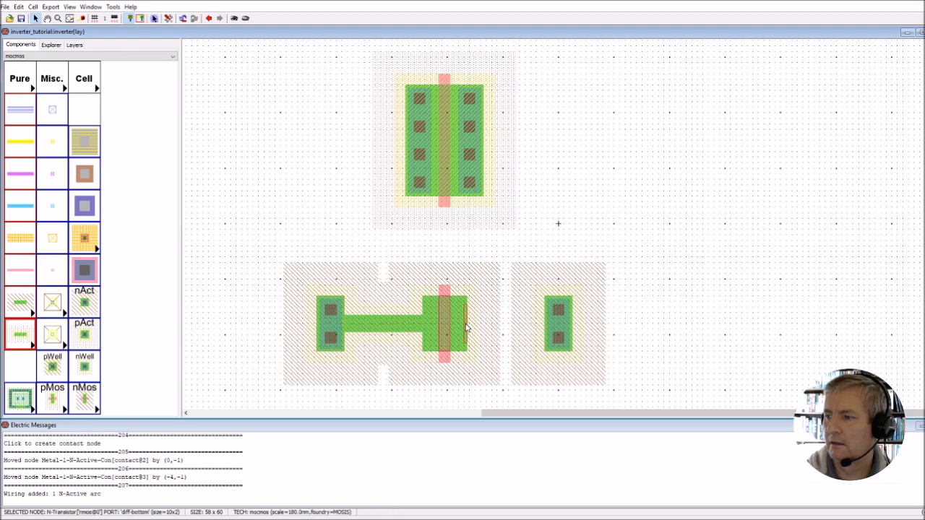
right_click(557, 330)
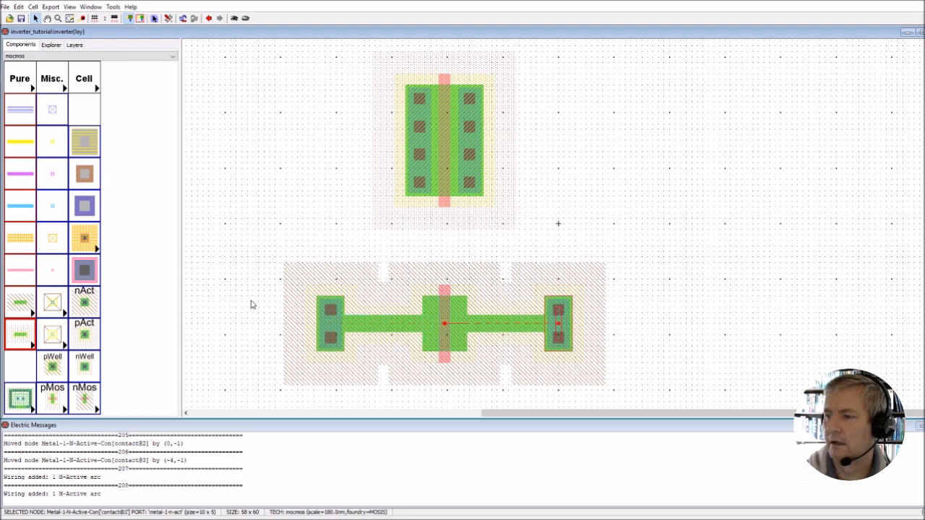
- Select the nMOS transistor with its two contacts and arcs, and run compaction on the layout
left_click_drag(258, 244, 633, 399)
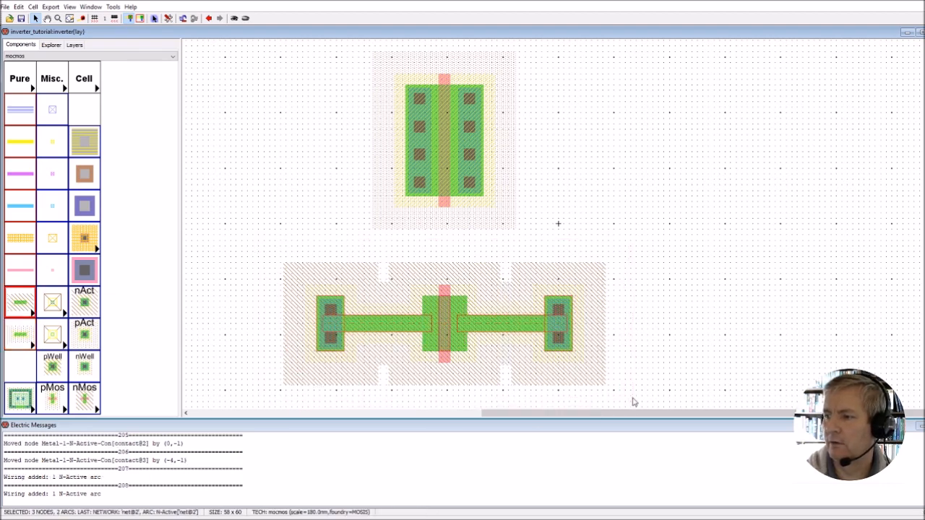
left_click(112, 7)
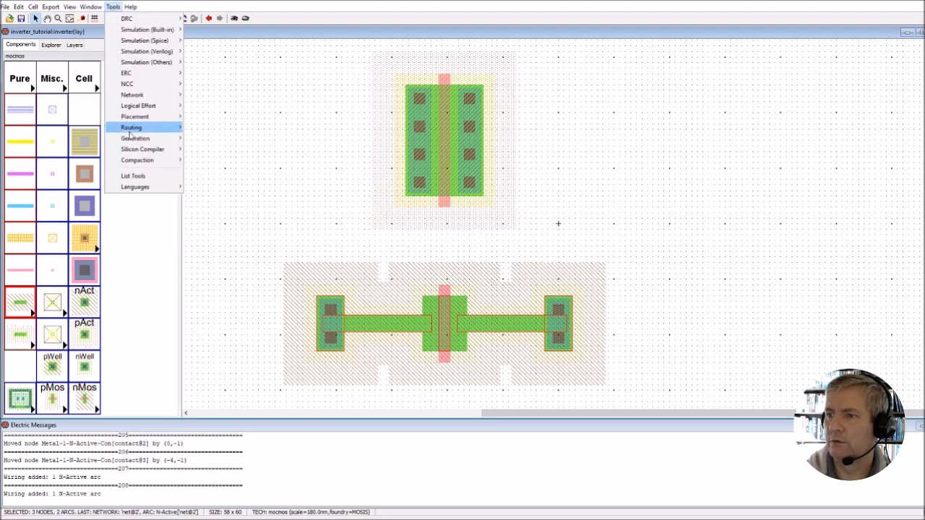
mouse_move(143, 162)
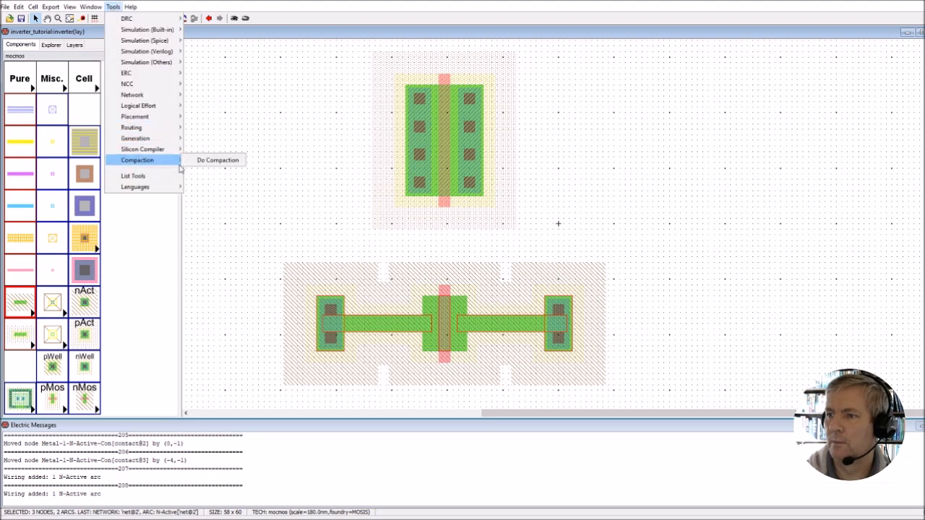
left_click(217, 160)
left_click(544, 301)
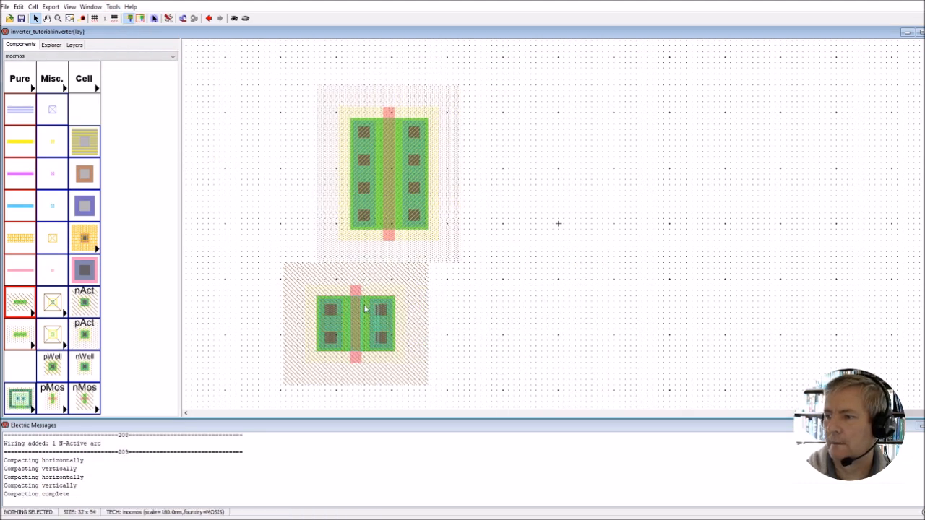
- Align the nMOS transistor, its contacts and arcs directly below the pMOS, moving the group 6 units right overall with the wells abutting
left_click_drag(239, 253, 476, 395)
left_click(296, 275)
left_click_drag(272, 255, 459, 402)
left_click_drag(356, 321, 384, 349)
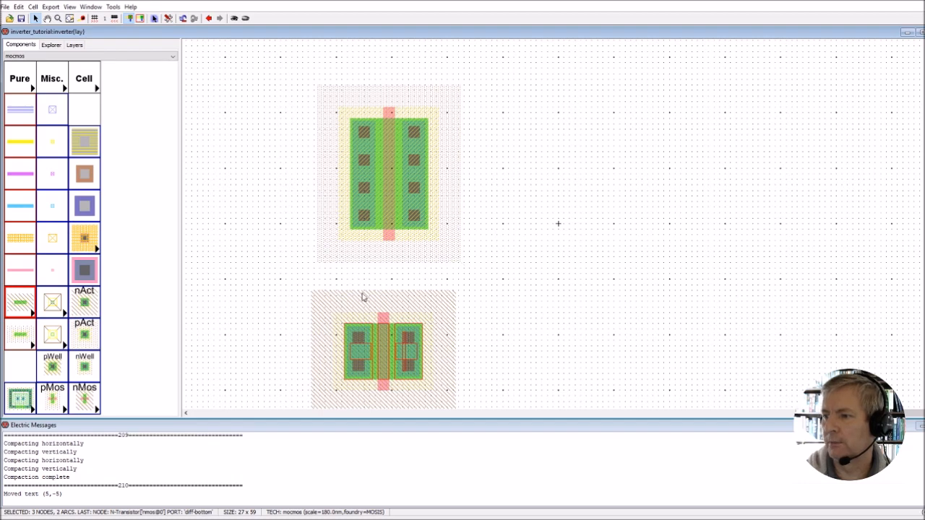
left_click_drag(387, 353, 396, 325)
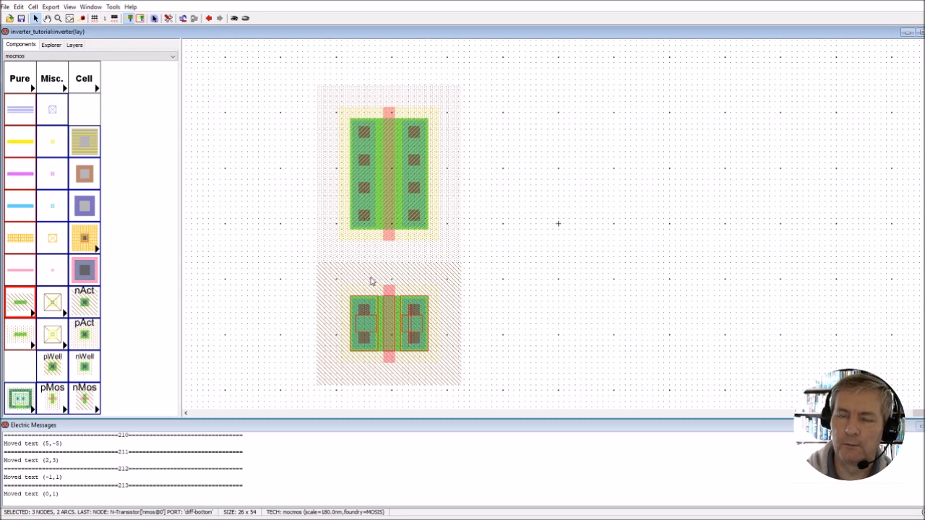
left_click(600, 278)
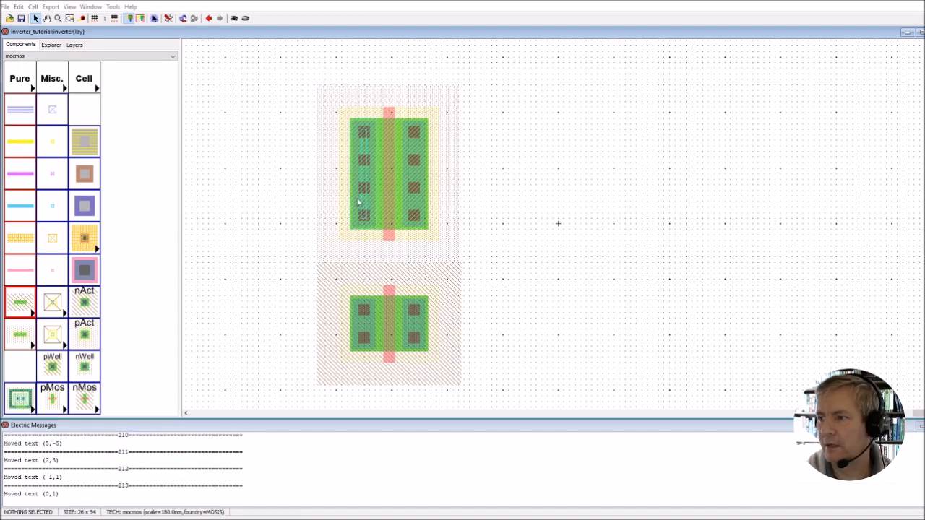
- Place an nWell contact above the pMOS transistor and move it 2 units right and 5 up
left_click(84, 367)
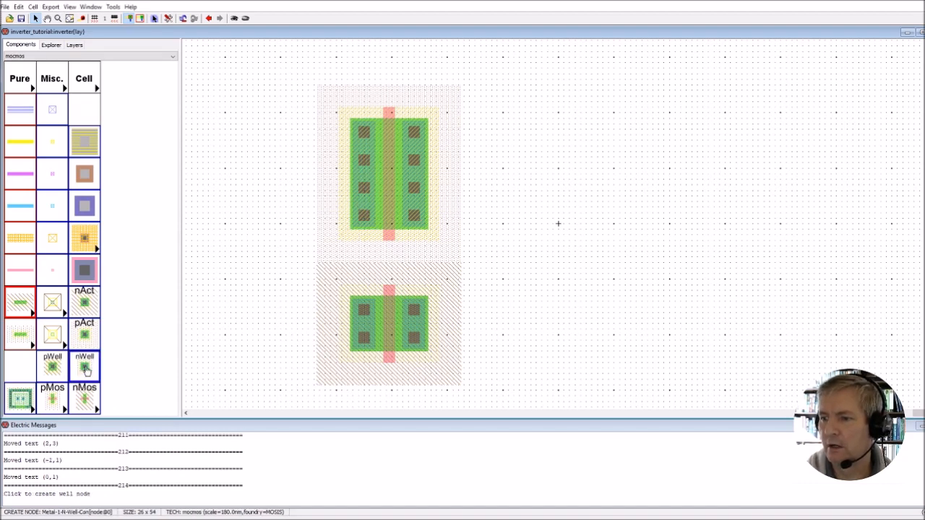
left_click(334, 73)
scroll(322, 137, "up", 3)
scroll(322, 201, "down", 1)
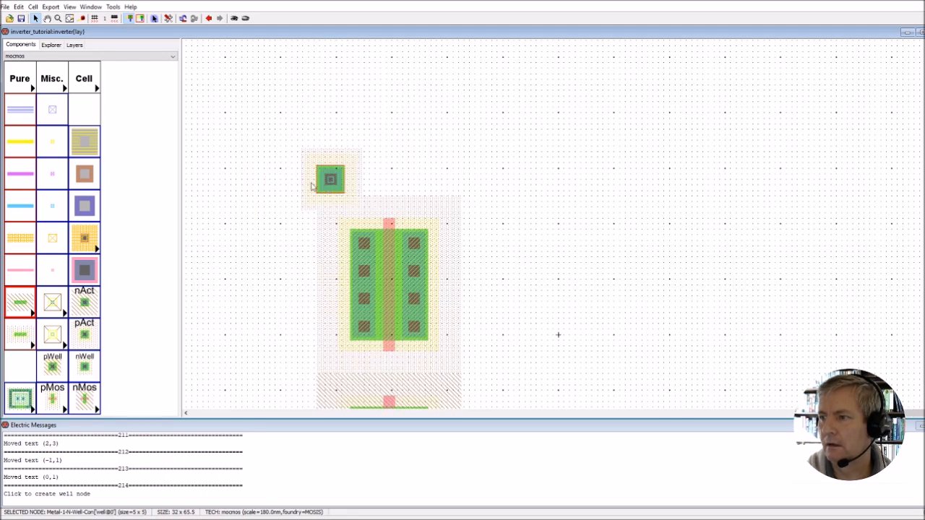
left_click(58, 18)
left_click_drag(242, 164, 265, 203)
left_click(35, 19)
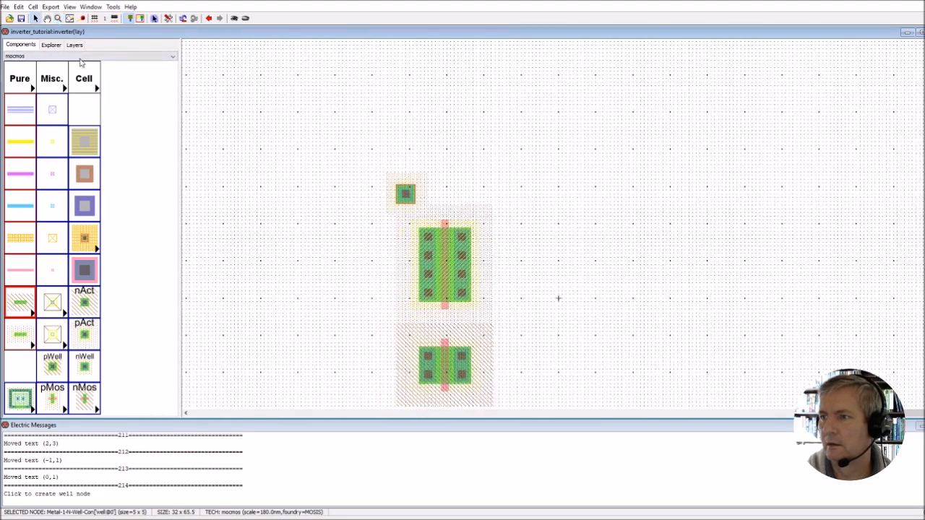
left_click_drag(361, 161, 517, 409)
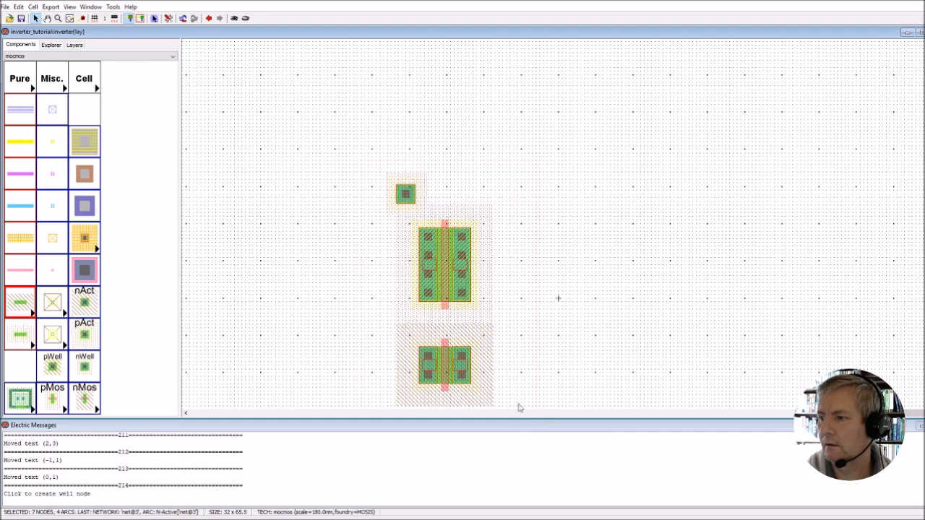
scroll(518, 334, "down", 2)
scroll(519, 333, "up", 1)
left_click(525, 319)
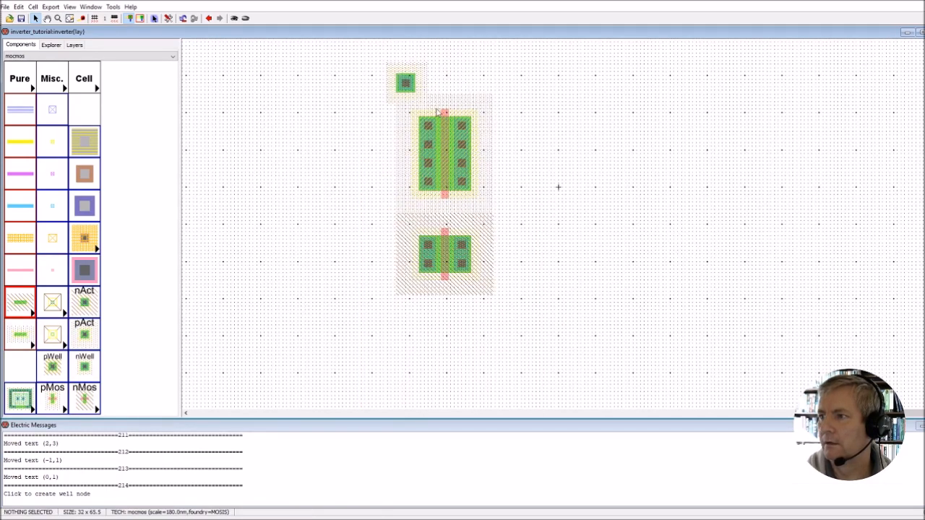
left_click_drag(410, 83, 414, 66)
- Set the nWell contact's X size to 20 and move it 9 units right and 1 up above the pMOS
double_click(414, 66)
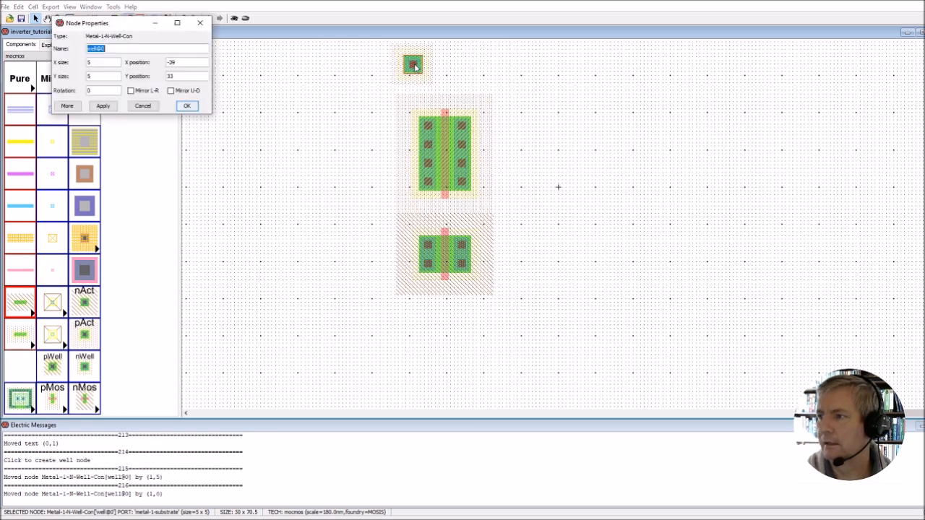
left_click_drag(112, 64, 75, 63)
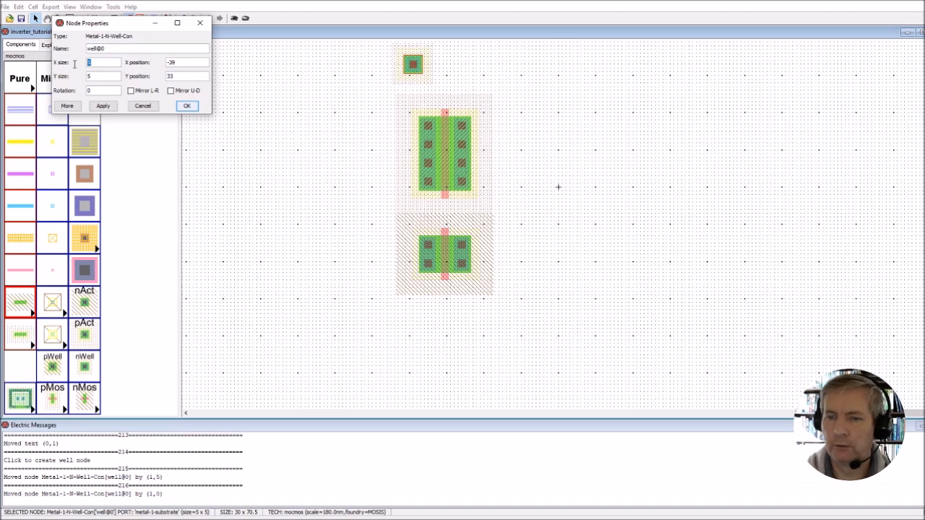
type("20")
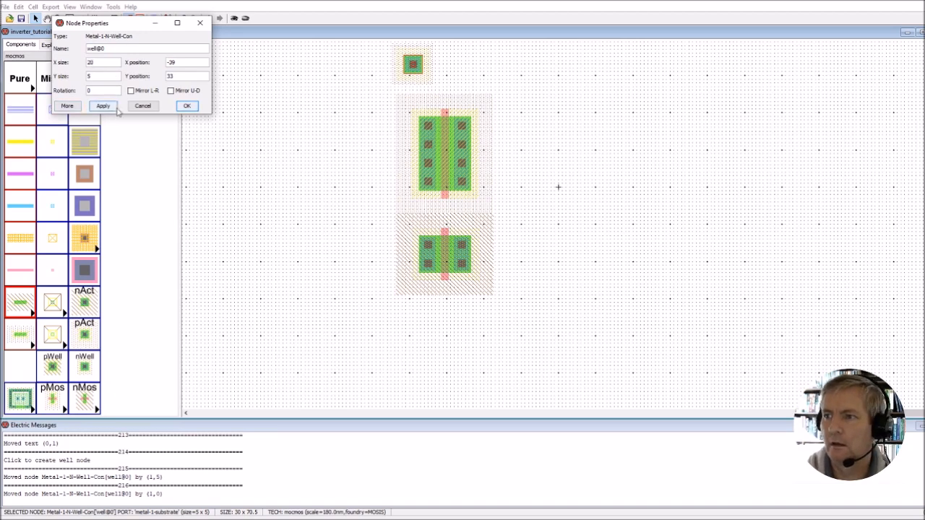
left_click(104, 107)
left_click(186, 105)
left_click_drag(406, 66, 439, 63)
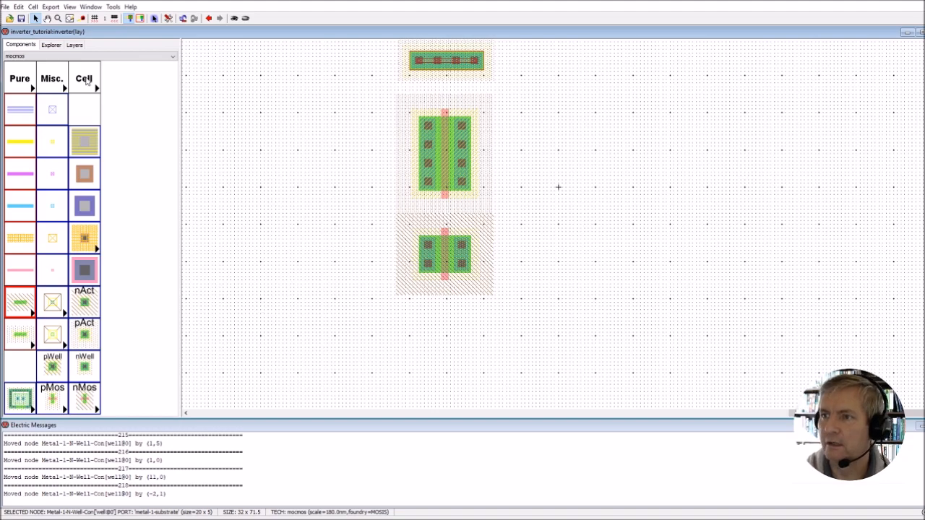
- Move the nWell contact 4 units down and 1 left so its well abuts the pMOS well
left_click(58, 18)
left_click(403, 82)
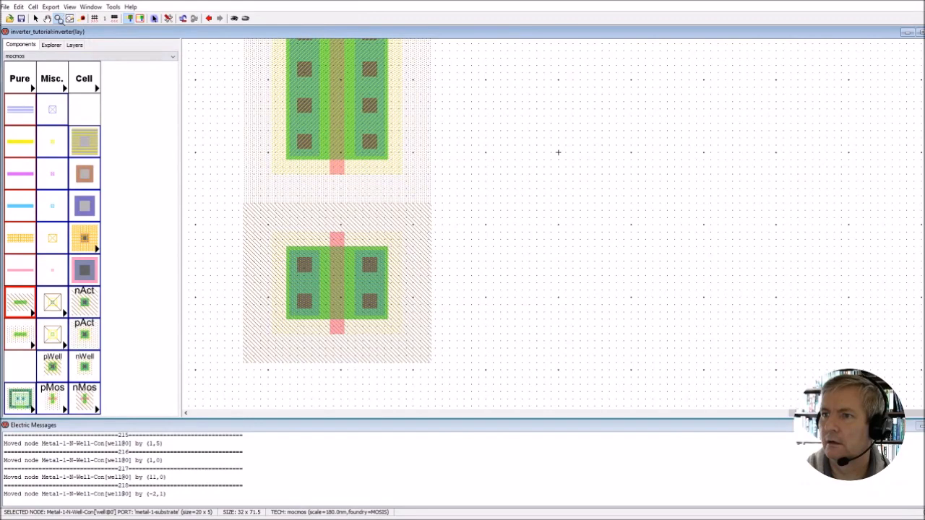
left_click(46, 18)
left_click_drag(231, 95, 325, 247)
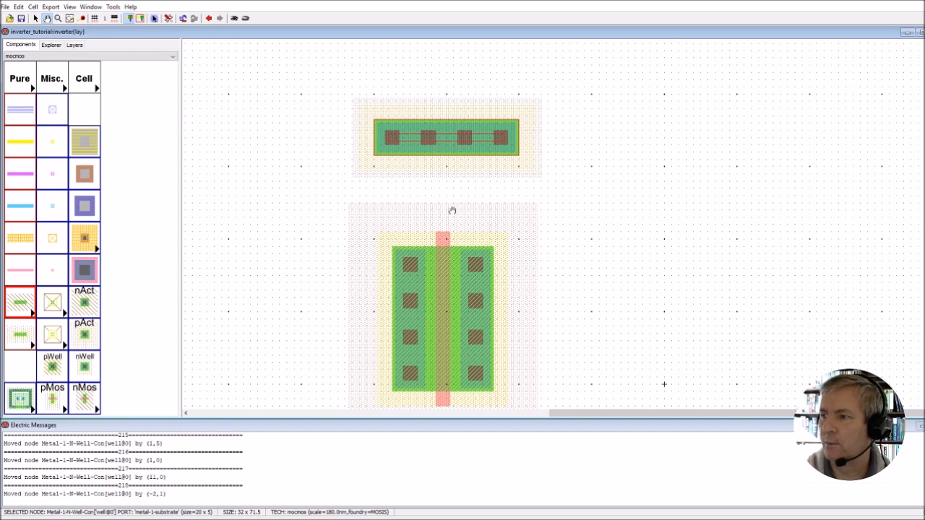
left_click(35, 18)
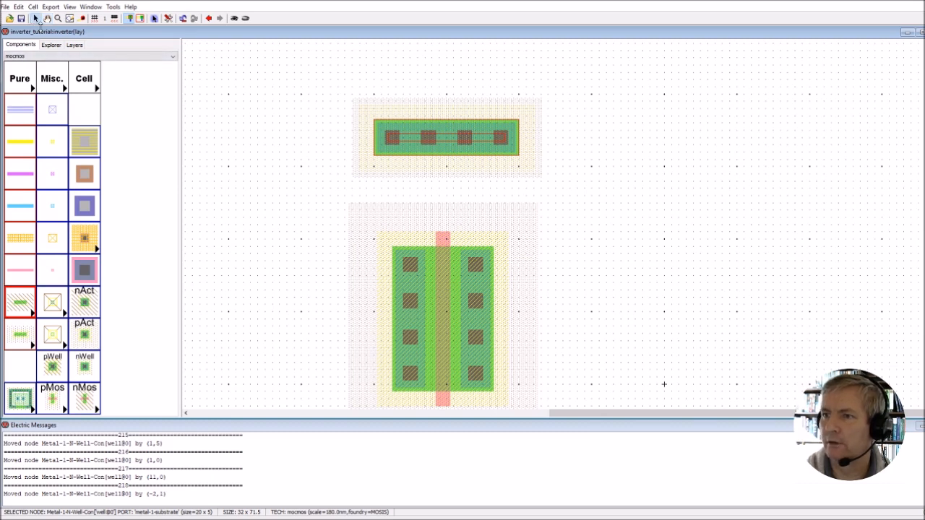
left_click(386, 116)
left_click_drag(409, 139, 404, 162)
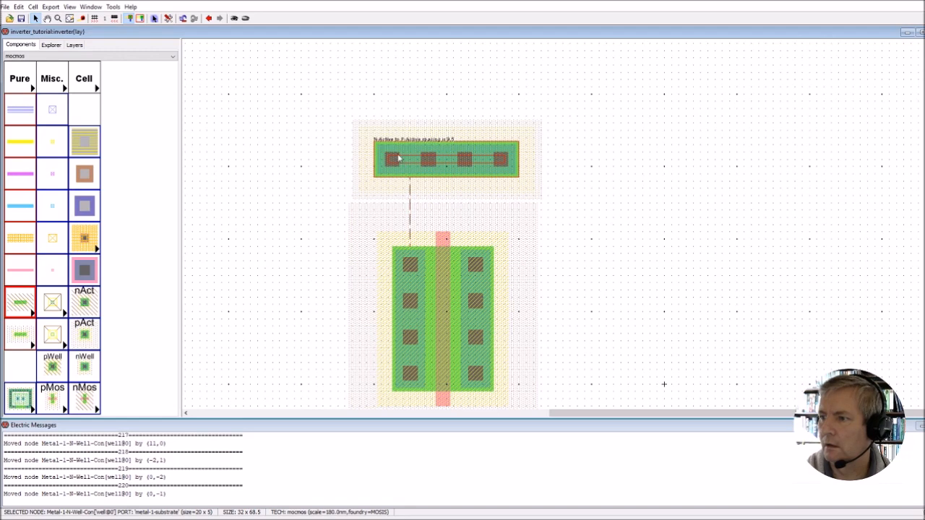
left_click_drag(399, 161, 401, 166)
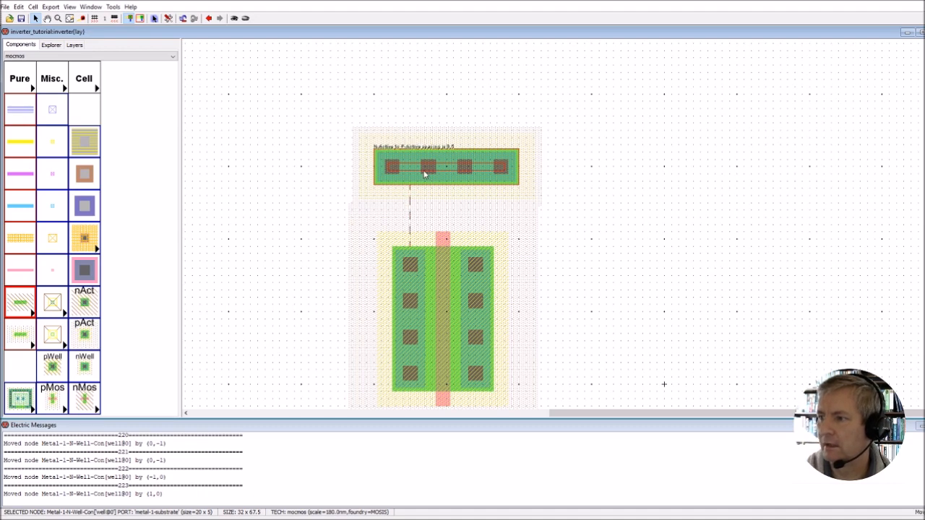
key("Left")
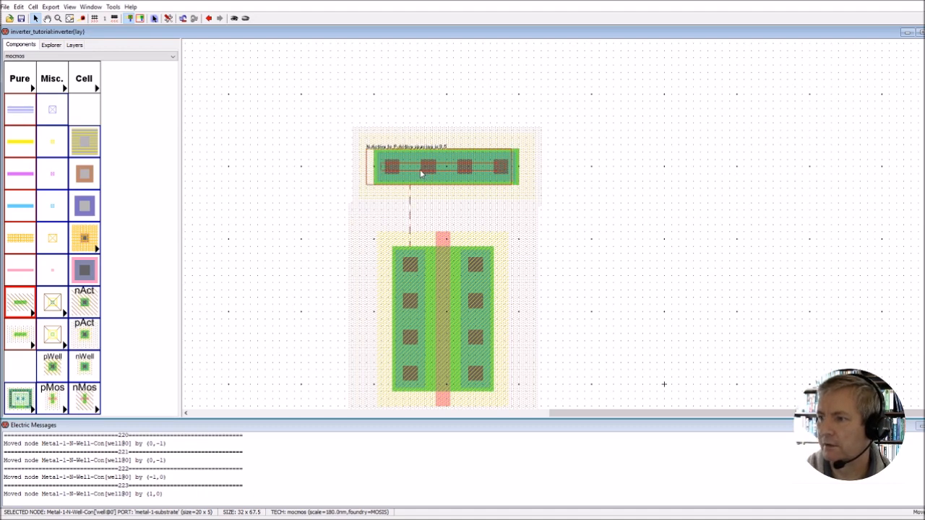
key("Left")
left_click(294, 204)
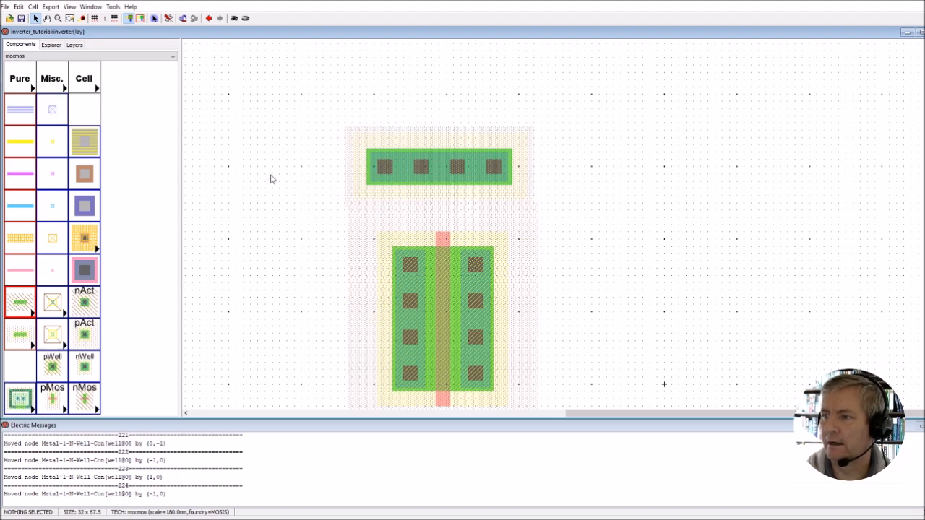
- Place a pWell contact below the nMOS transistor
scroll(268, 181, "down", 1)
scroll(238, 155, "down", 3)
scroll(242, 159, "up", 2)
scroll(244, 176, "down", 3)
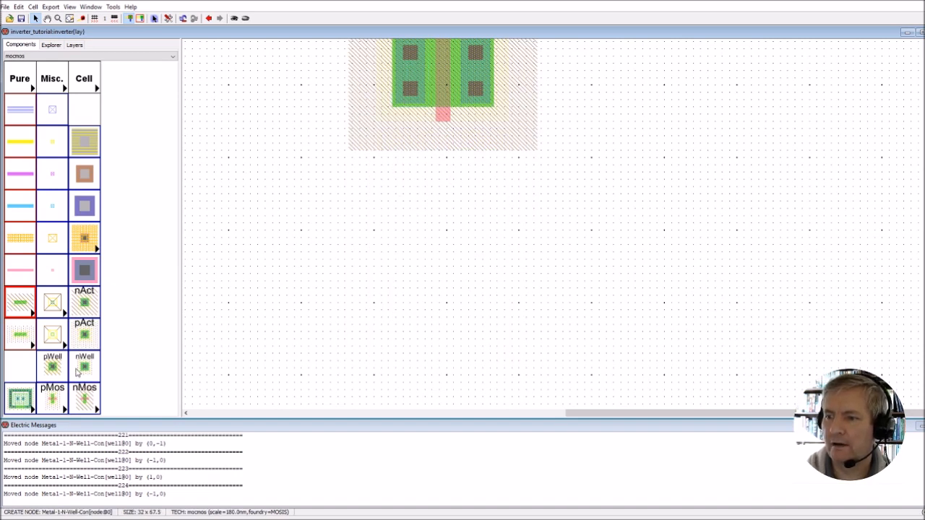
left_click(52, 370)
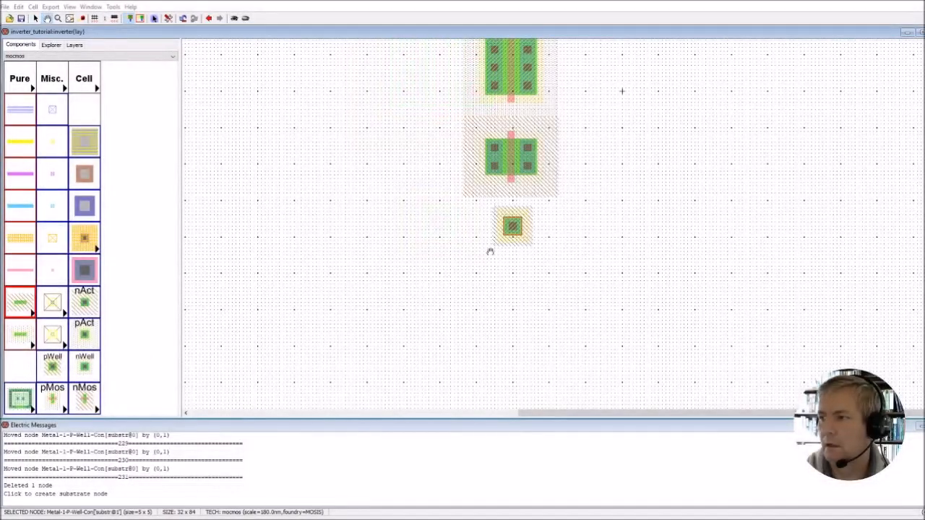
left_click(35, 18)
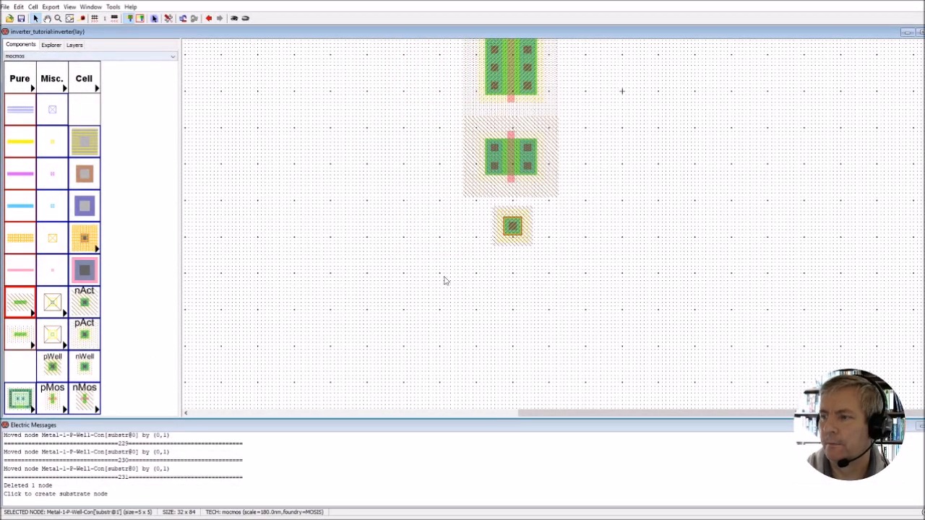
- Set the pWell contact's X size to 20
double_click(514, 229)
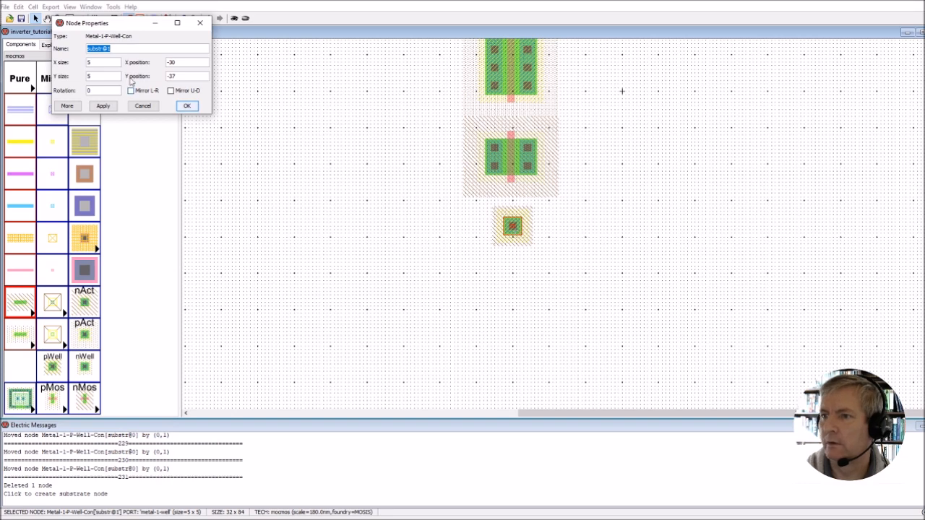
double_click(104, 62)
type("20")
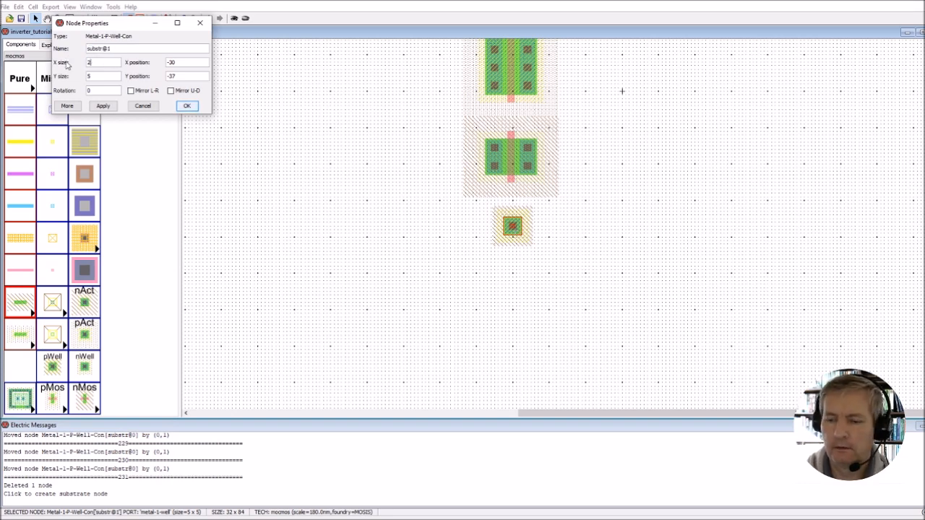
left_click(103, 106)
left_click(187, 105)
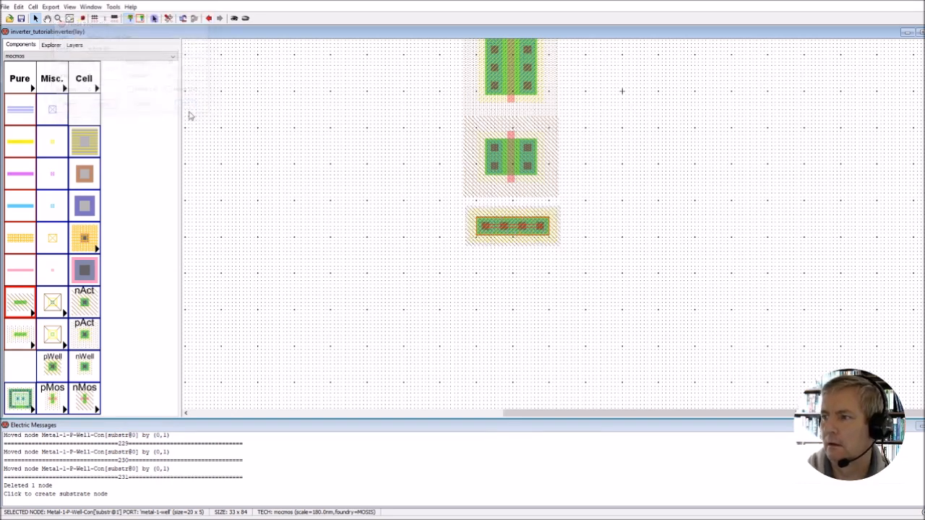
- Move the pWell contact 3 units up so its well abuts the nMOS well
scroll(401, 237, "up", 3)
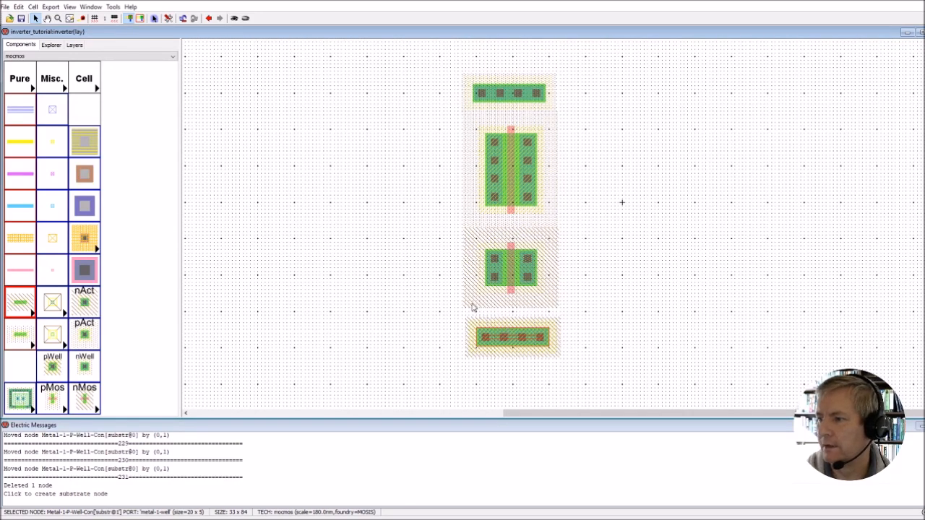
left_click_drag(513, 338, 511, 330)
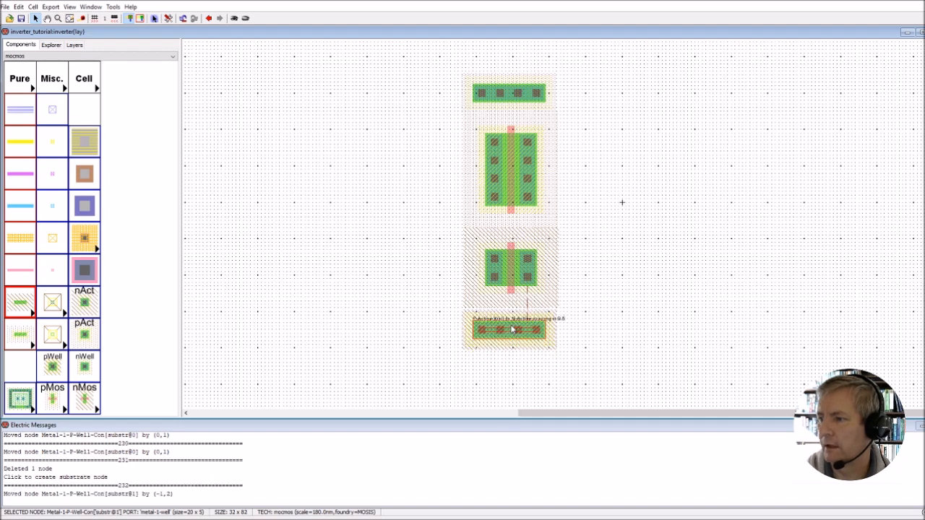
key("Up")
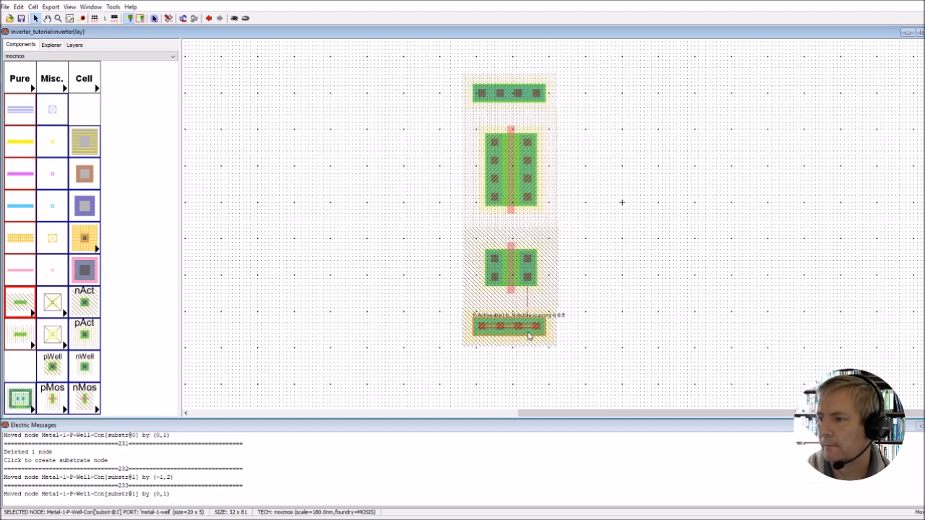
key("Right")
left_click(630, 326)
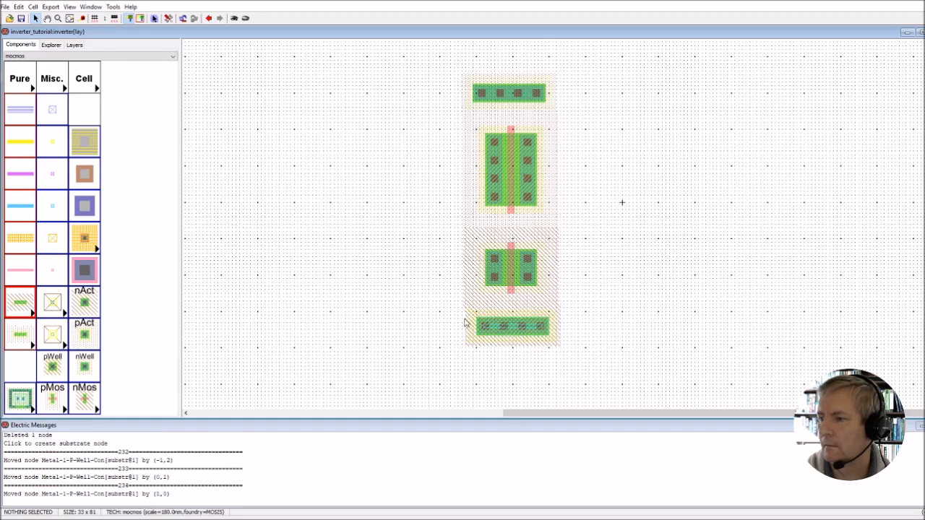
- Wire the nWell contact to the pMOS transistor's left active contact with a Metal-1 arc
scroll(339, 223, "up", 3)
scroll(339, 224, "down", 2)
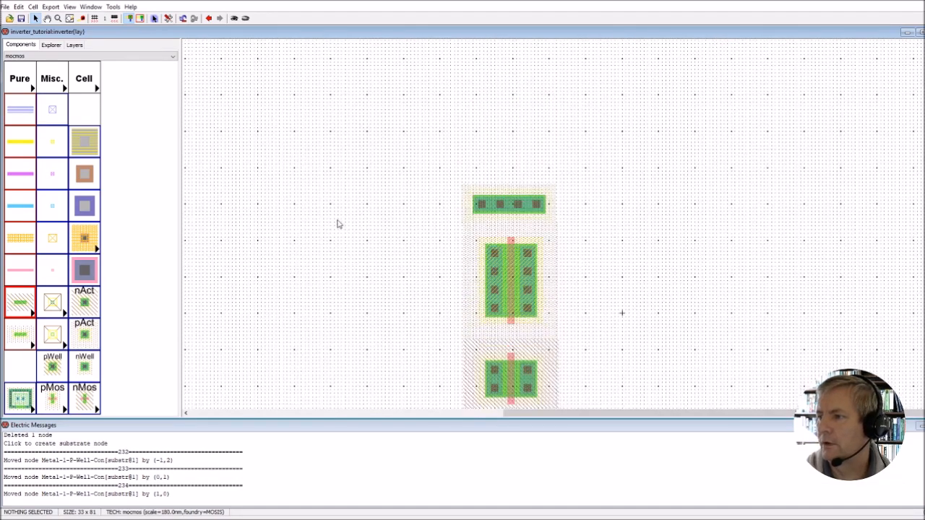
scroll(339, 224, "down", 2)
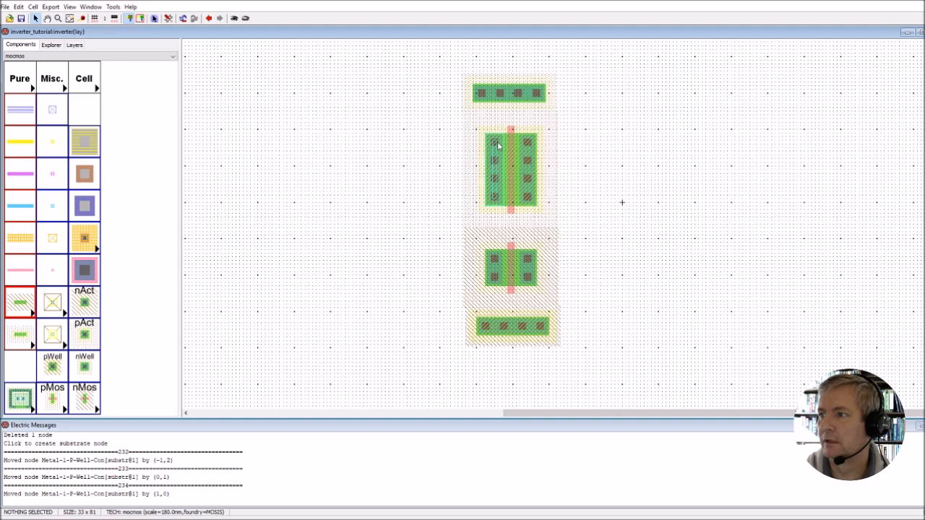
left_click(495, 99)
right_click_drag(495, 99, 494, 145)
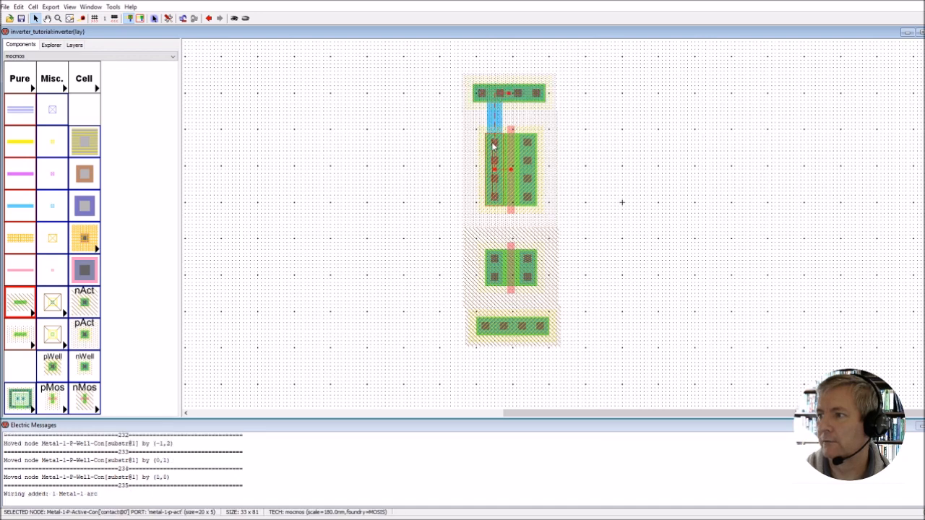
left_click(455, 180)
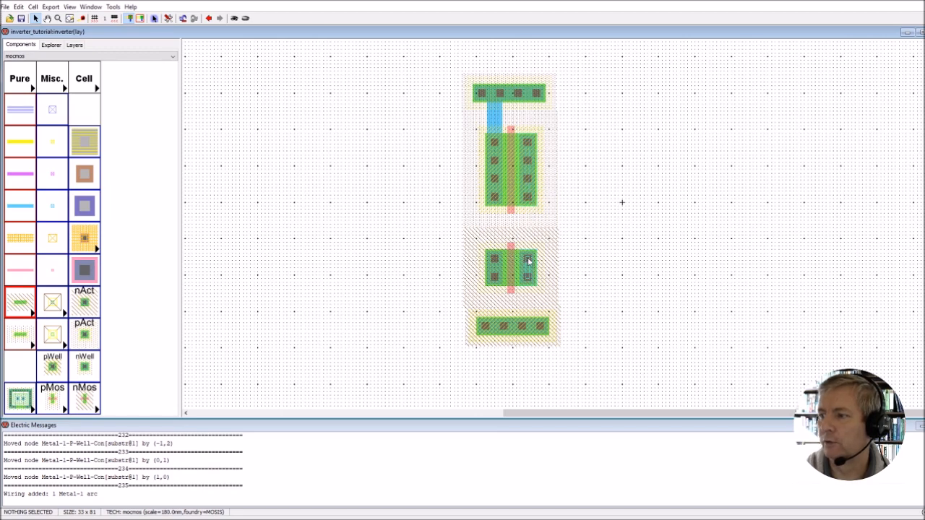
- Wire the pMOS and nMOS right active contacts together, and the nMOS left active contact to the pWell contact, using Metal-1 arcs
left_click(527, 199)
right_click(530, 264)
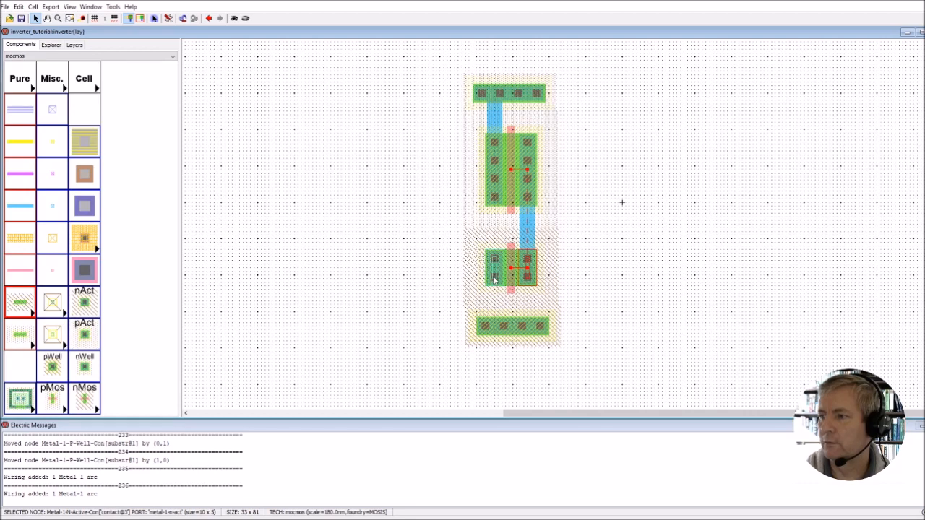
left_click(495, 279)
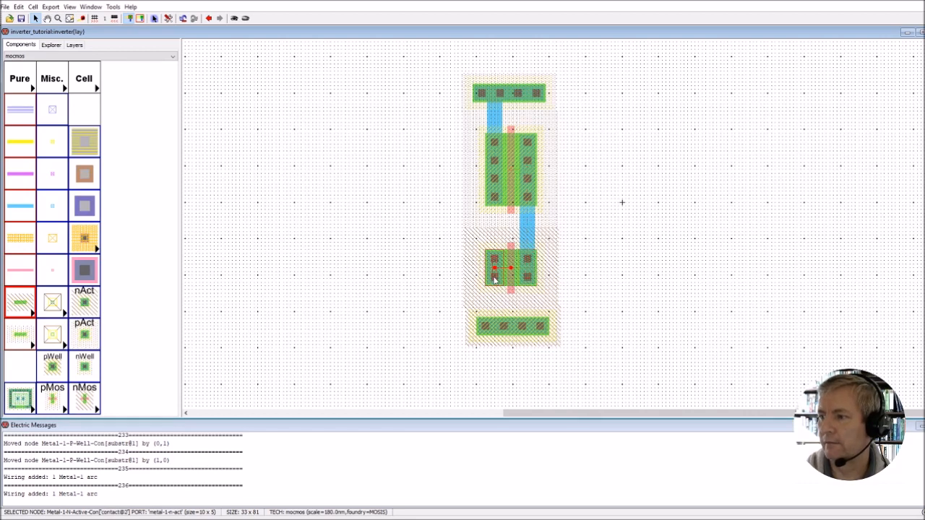
right_click(494, 329)
left_click(676, 307)
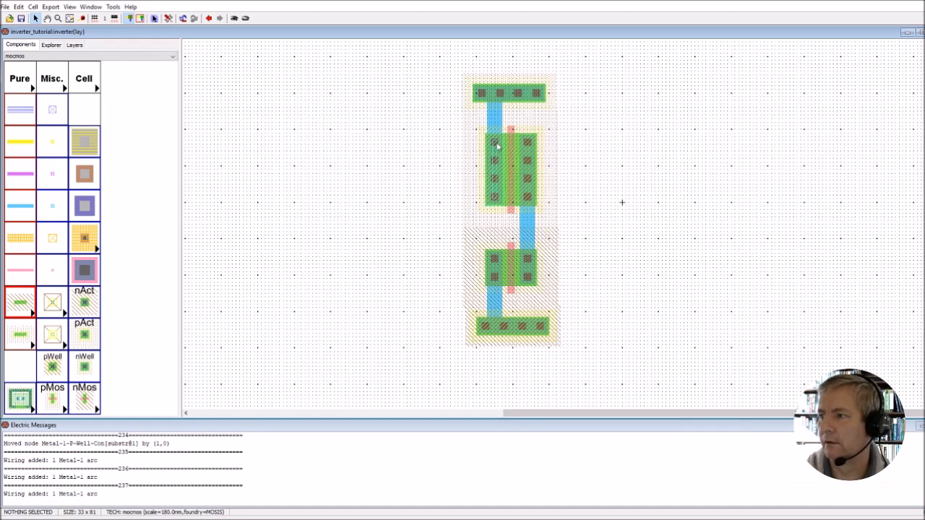
- Connect the pMOS transistor's gate to the nMOS transistor's gate with a Polysilicon-1 arc
left_click(511, 216)
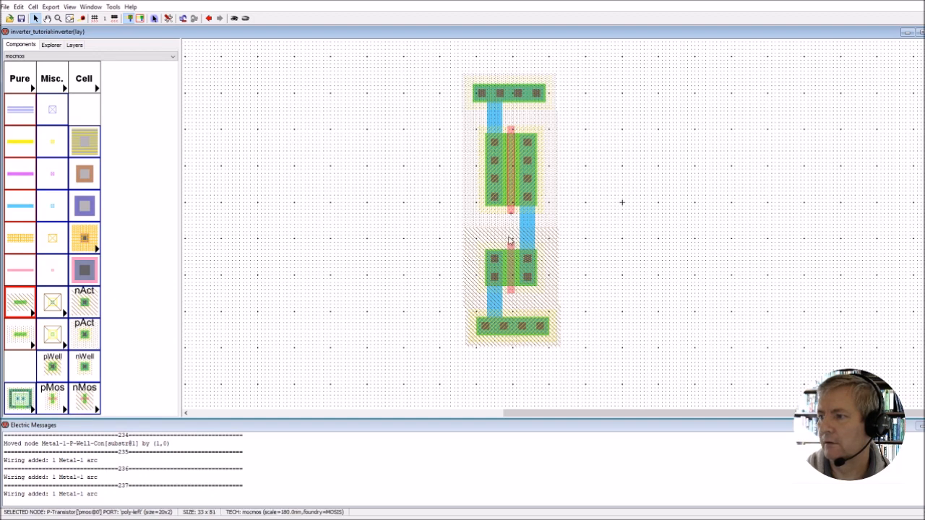
right_click(511, 248)
left_click(669, 240)
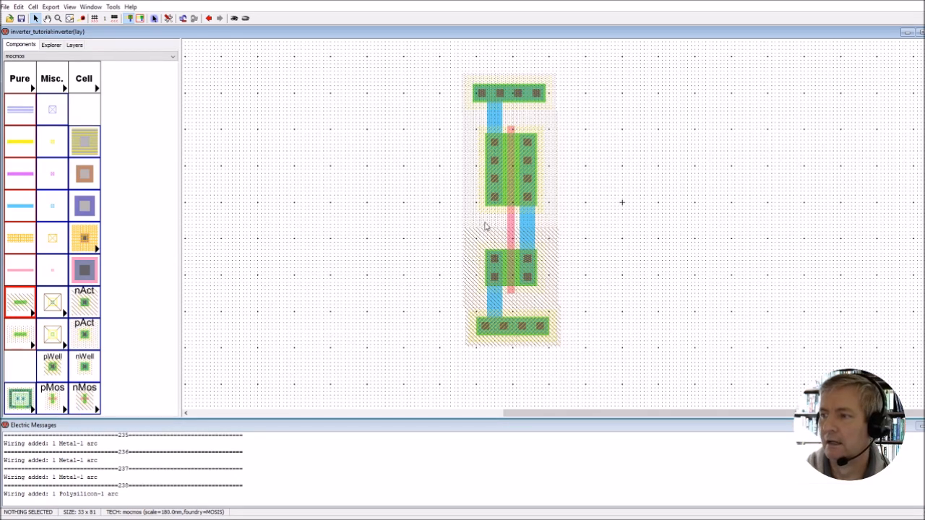
- Branch a horizontal Metal-1 stub from the drain connection between the transistors out to the right edge of the wells
left_click(533, 233)
right_click(554, 228)
left_click(611, 240)
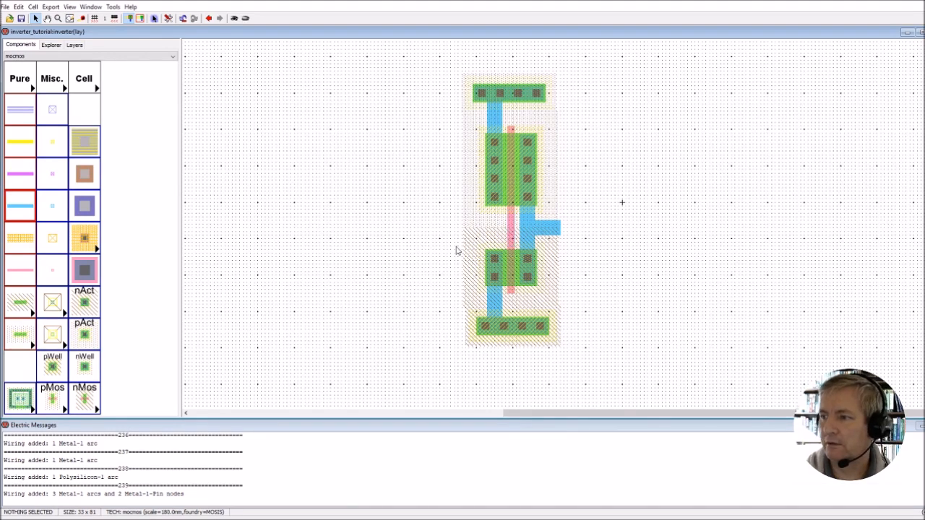
- Place a Metal-1-Polysilicon-1 contact left of the gate line between the transistors and wire it to the gate with Polysilicon-1
left_click(85, 271)
left_click(85, 272)
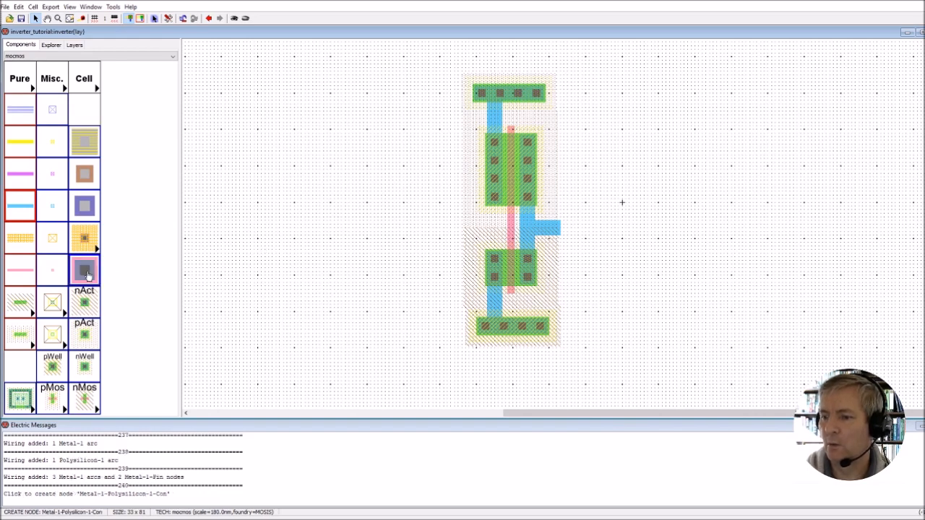
left_click(474, 230)
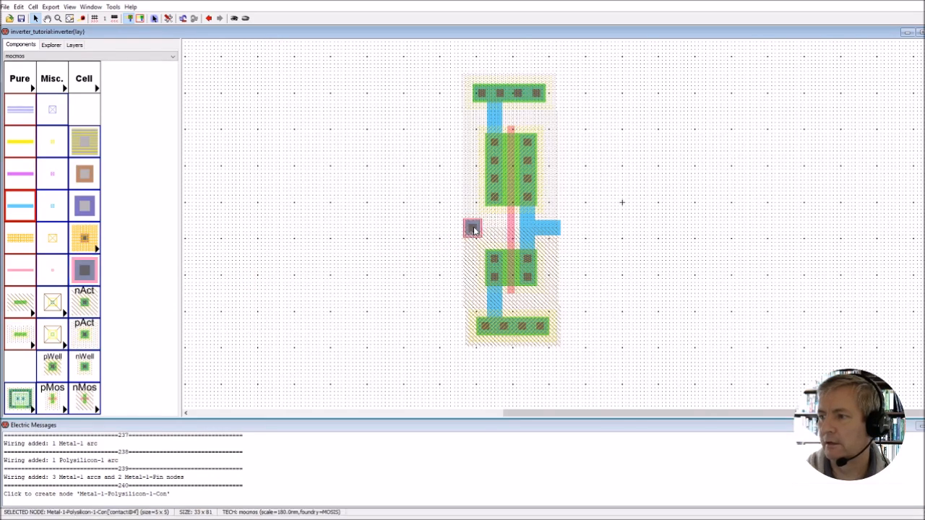
left_click(511, 232)
right_click(474, 230)
left_click(434, 249)
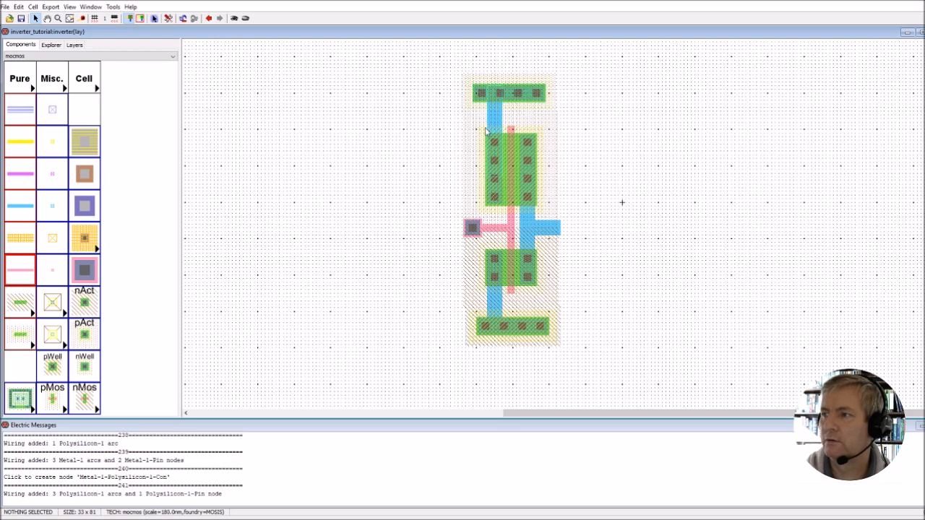
- Create an export named vdd on the nWell contact
left_click(508, 96)
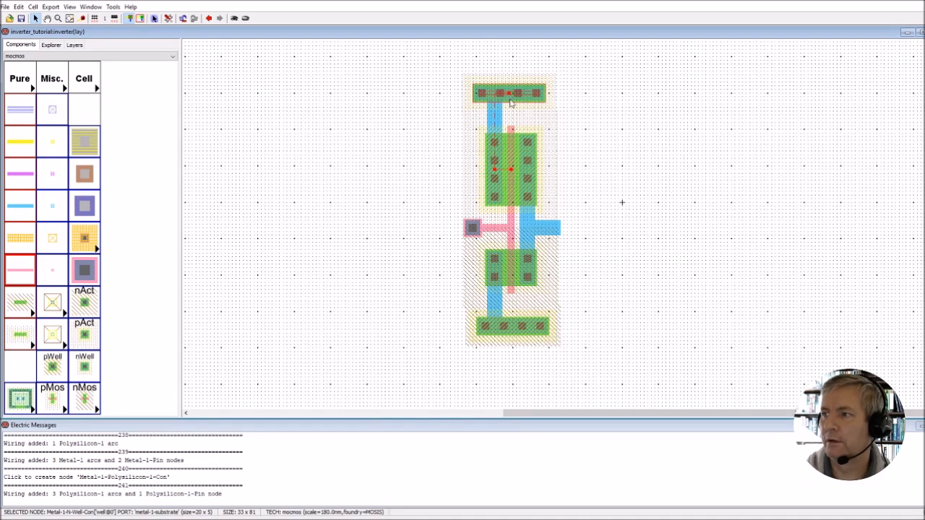
left_click(50, 6)
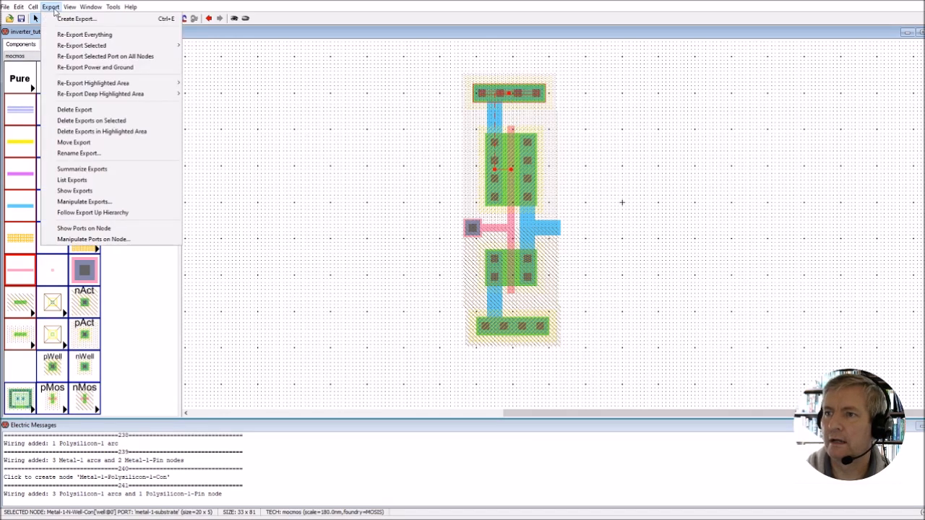
left_click(63, 20)
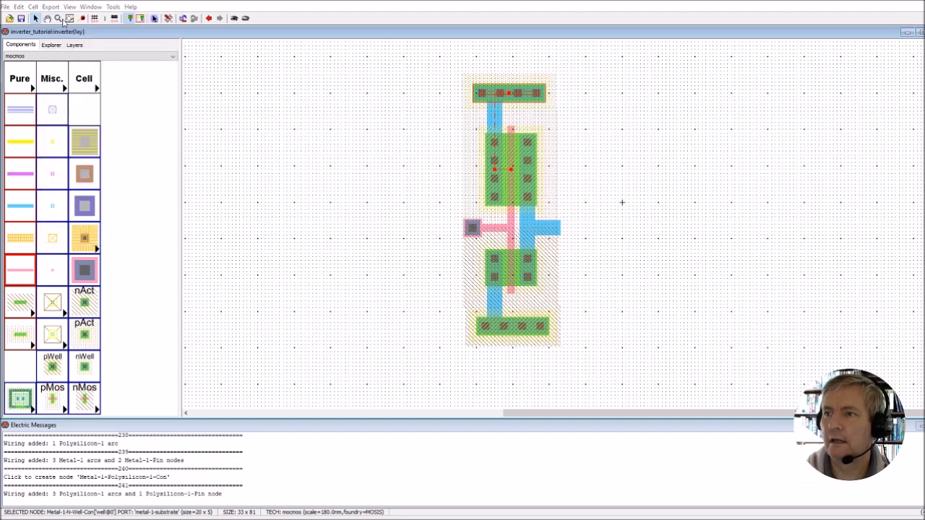
type("vdd")
left_click(201, 96)
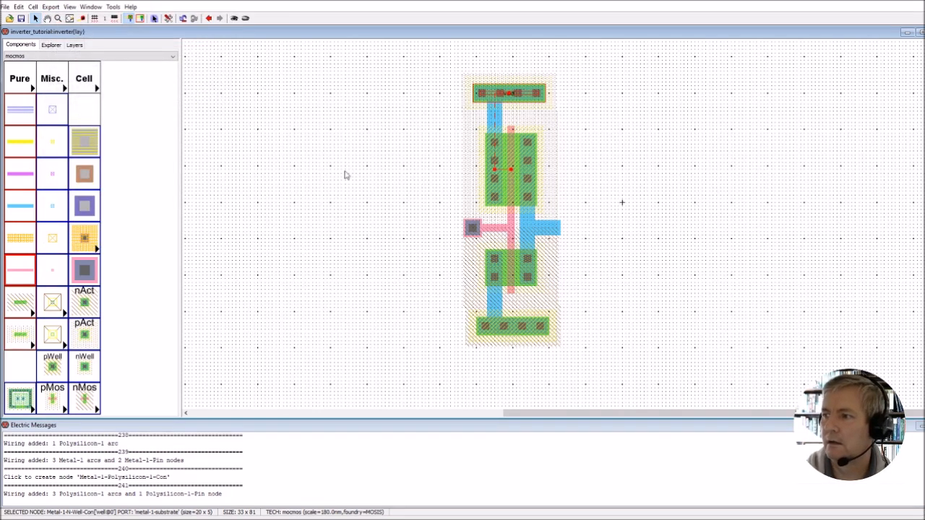
- Create an export named in on the Metal-1-Polysilicon-1 contact
left_click(474, 230)
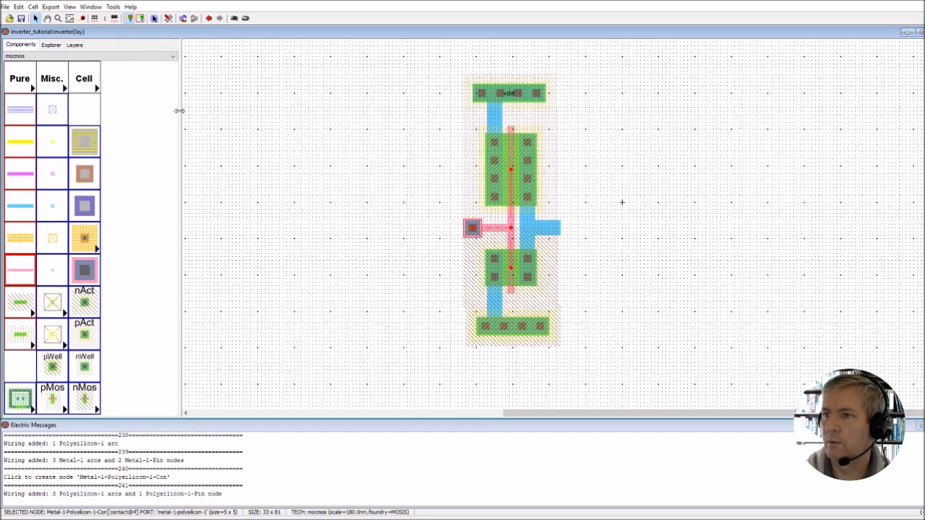
left_click(50, 6)
left_click(63, 20)
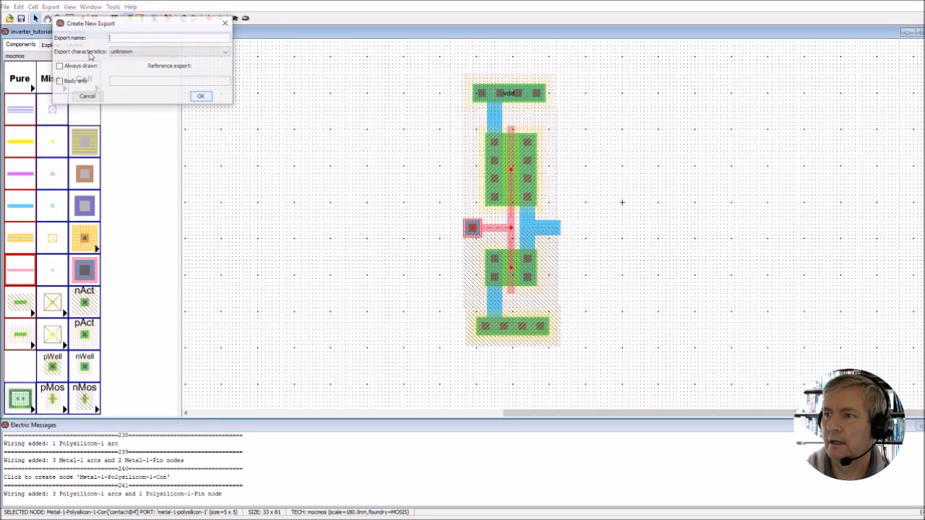
type("in")
- Create an export named out on the pin at the end of the Metal-1 output stub
left_click(553, 229)
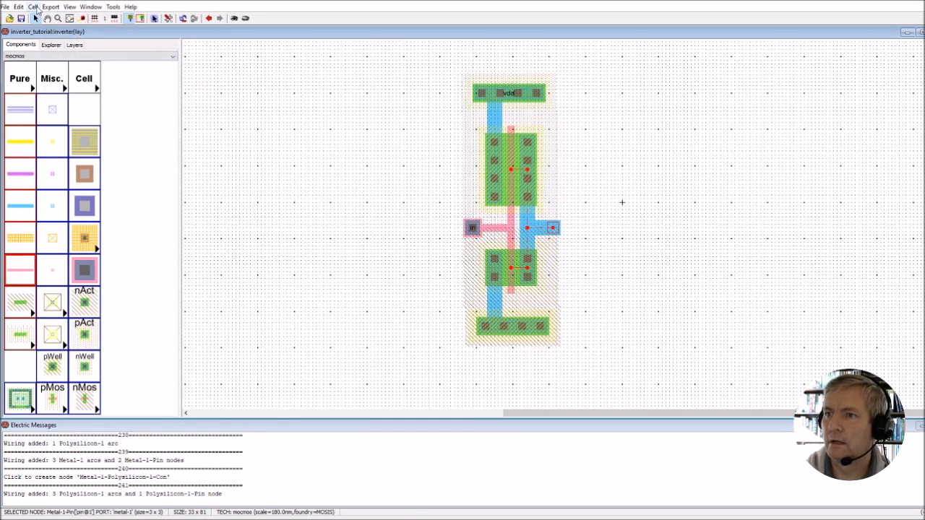
left_click(49, 7)
left_click(80, 18)
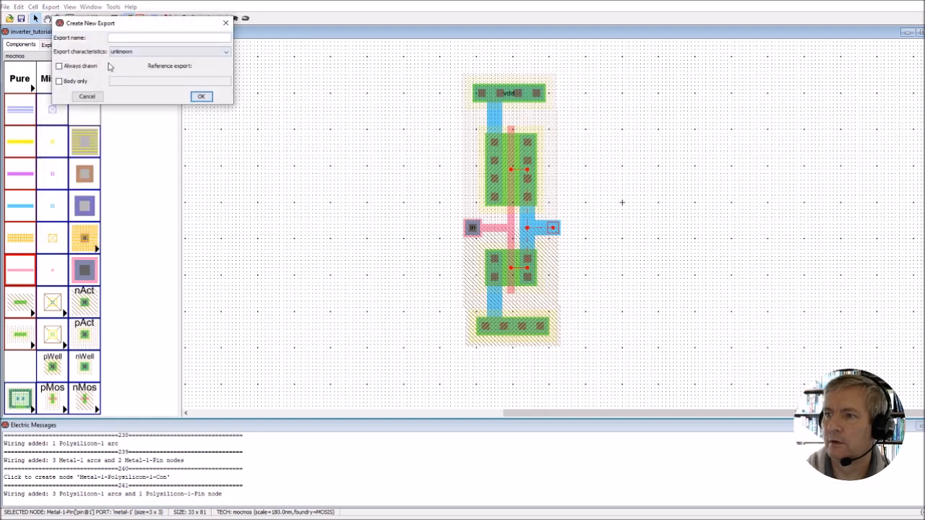
type("out")
left_click(201, 96)
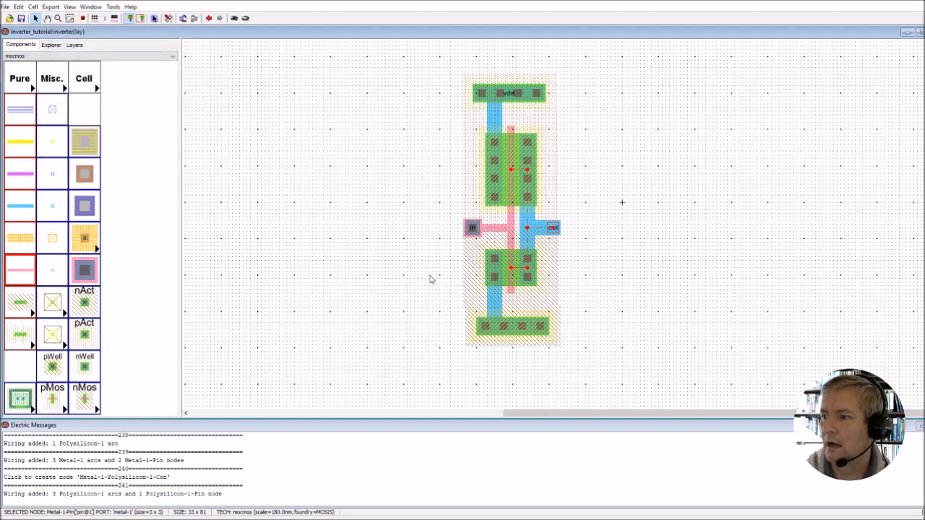
- Create an export named gnd on the pWell contact
left_click(515, 329)
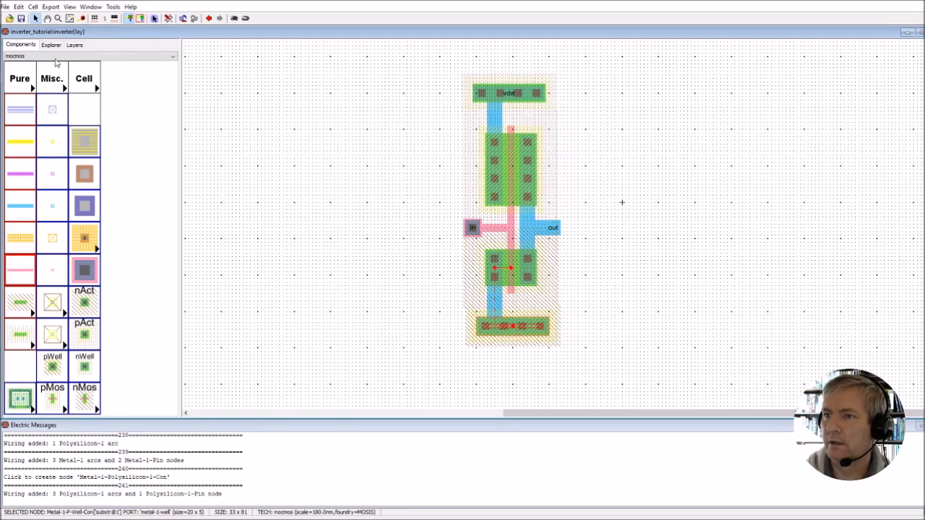
left_click(50, 6)
left_click(61, 20)
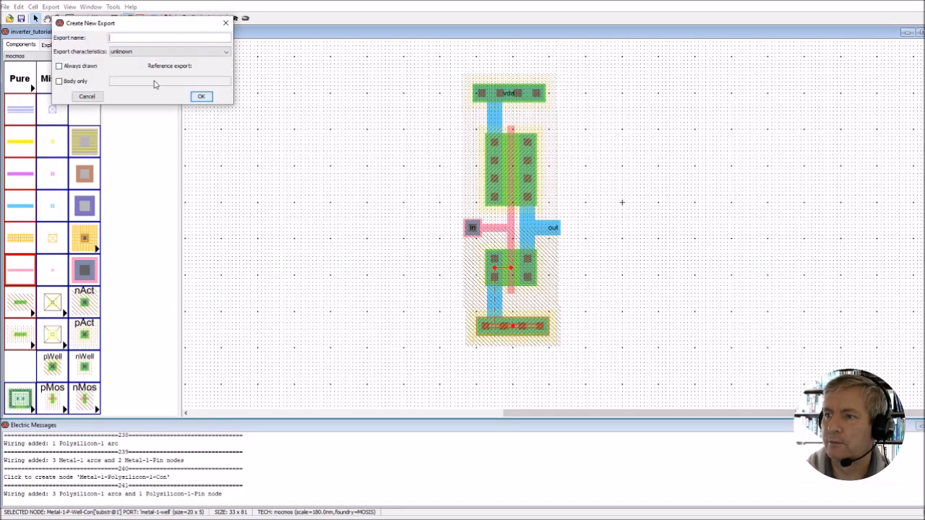
type("gnd")
left_click(202, 97)
left_click(352, 231)
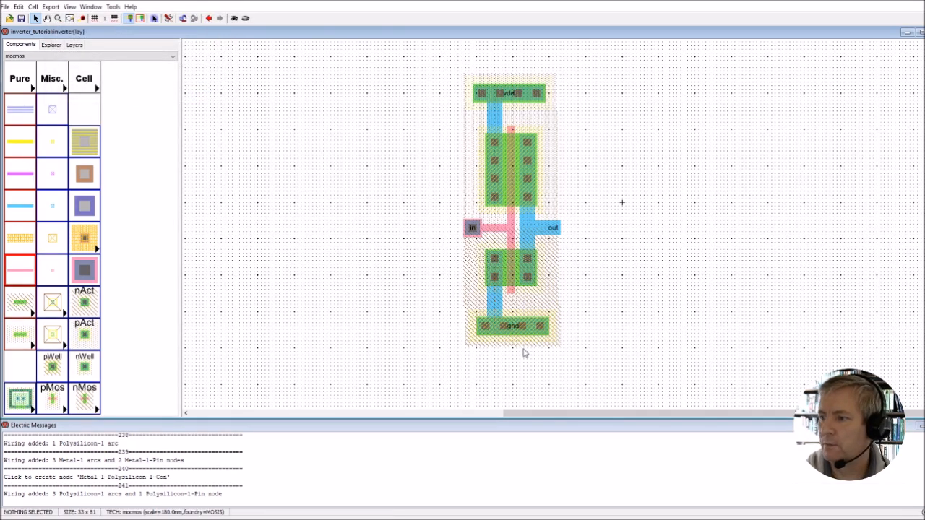
- Set the text unit size of the vdd, in, out and gnd export labels to 5 all at once
left_click(510, 98)
left_click(509, 95)
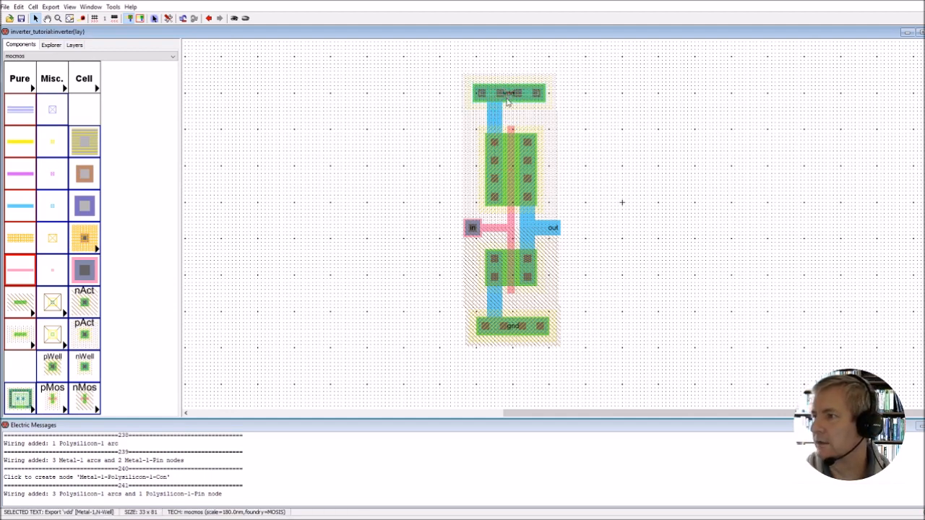
left_click(472, 229)
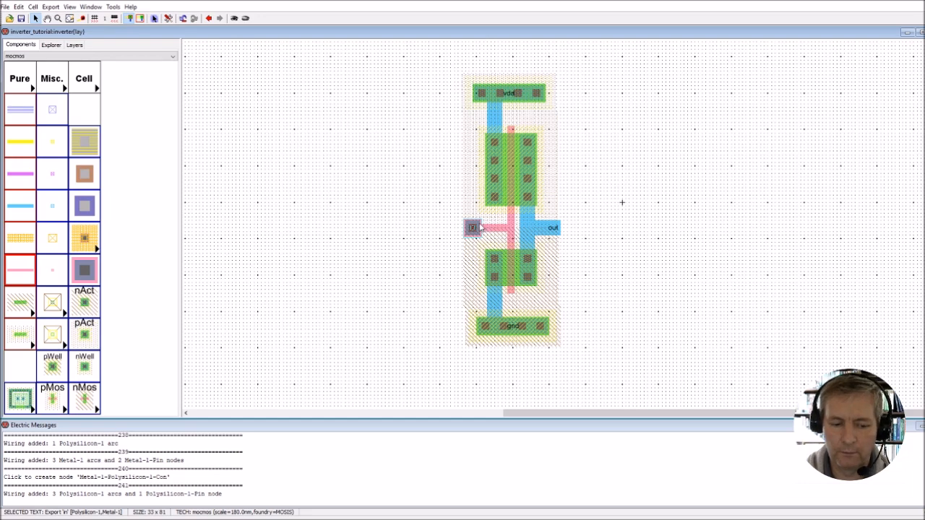
left_click(508, 95, "shift")
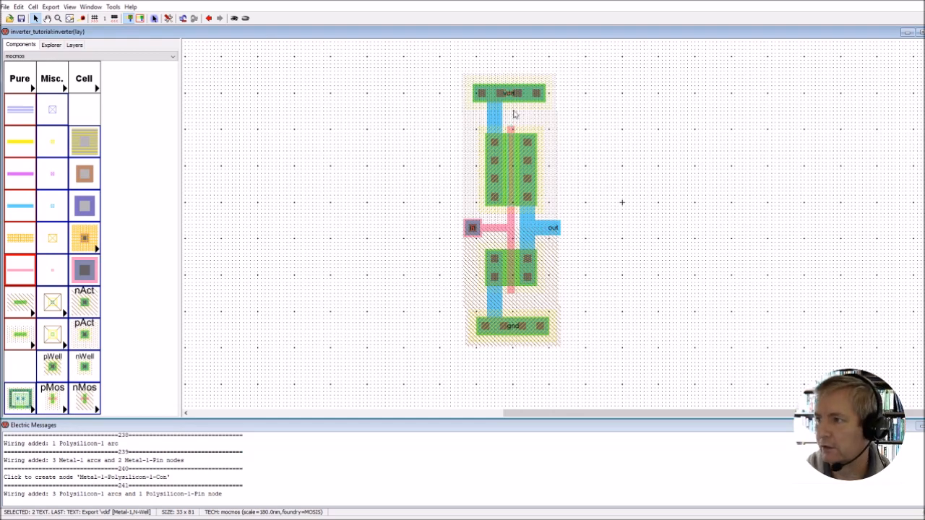
left_click(553, 230, "shift")
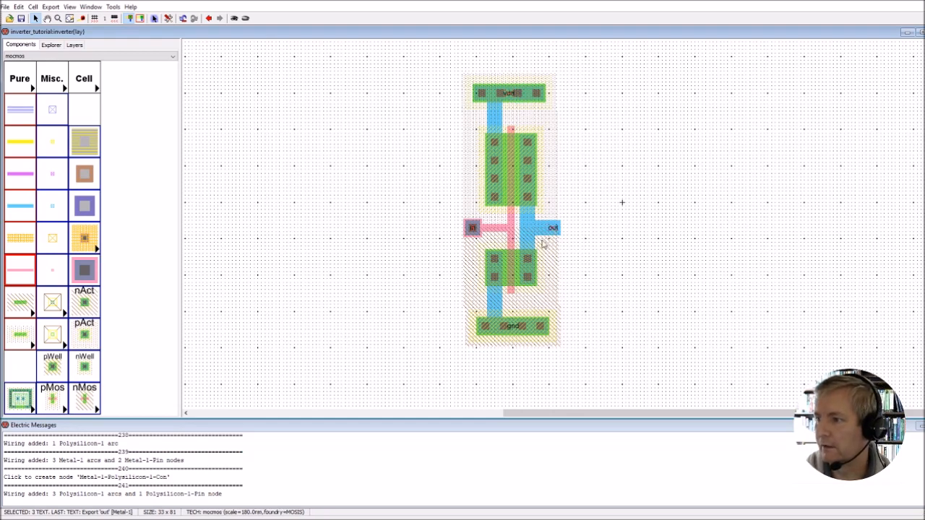
left_click(514, 330, "shift")
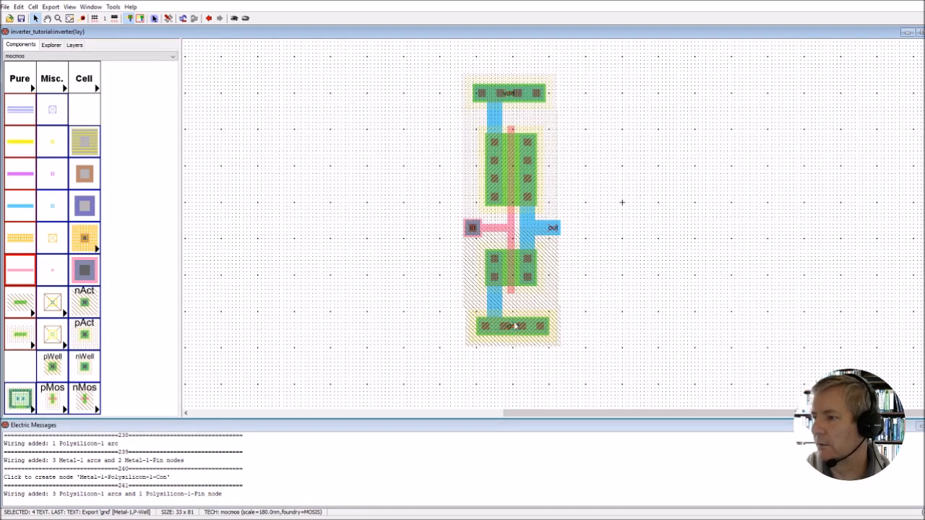
double_click(550, 233)
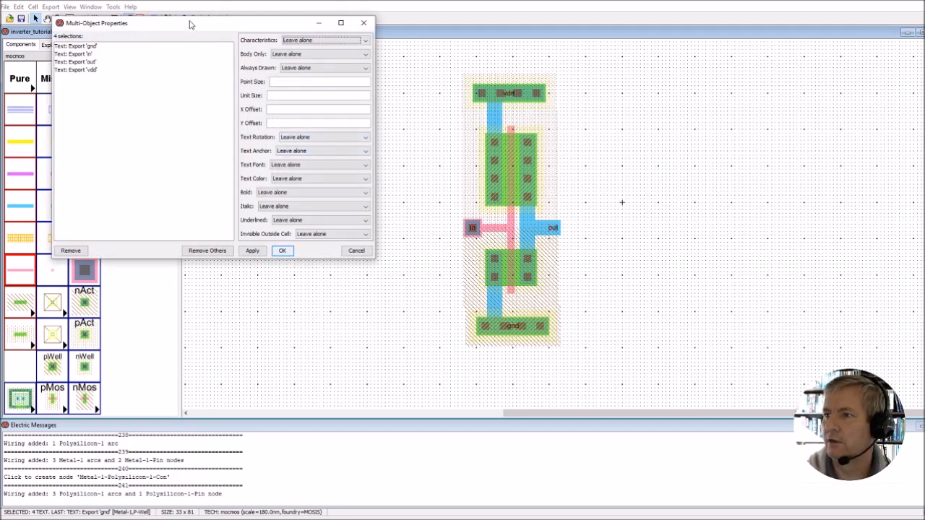
left_click_drag(190, 23, 288, 61)
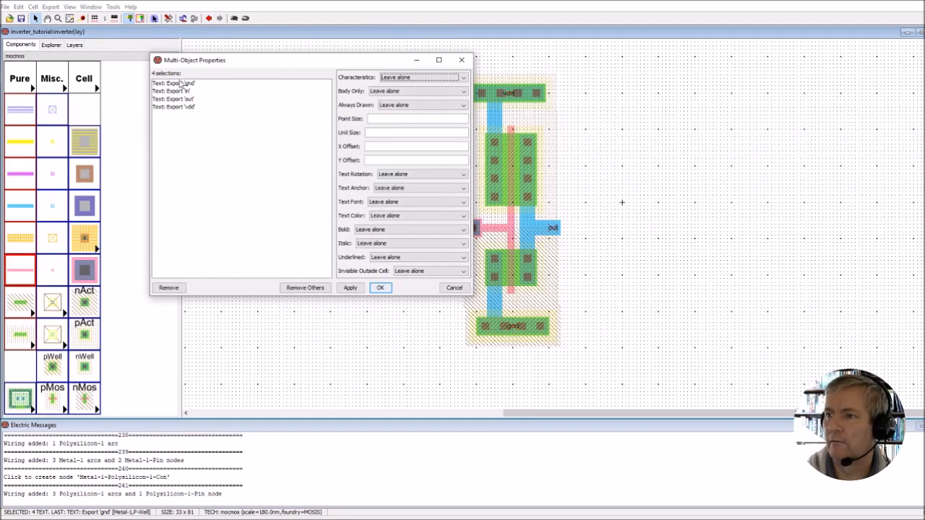
left_click(387, 133)
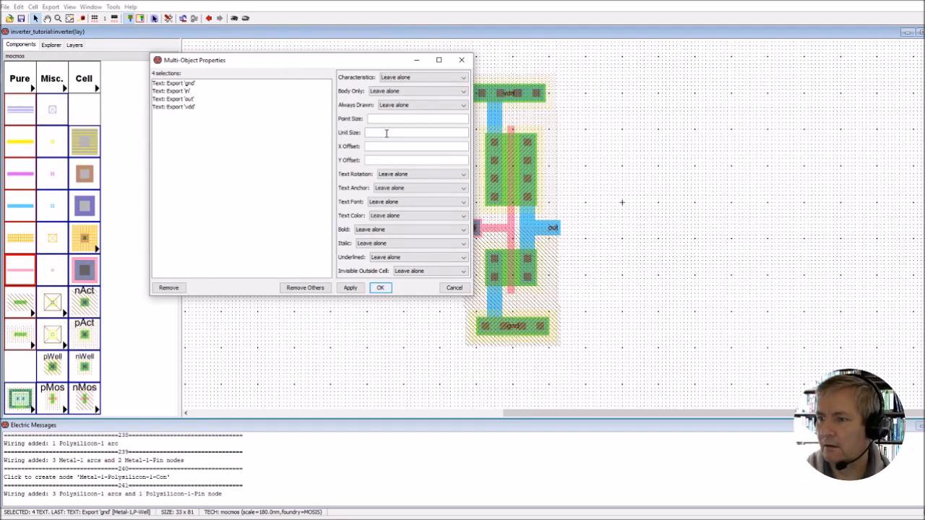
type("2")
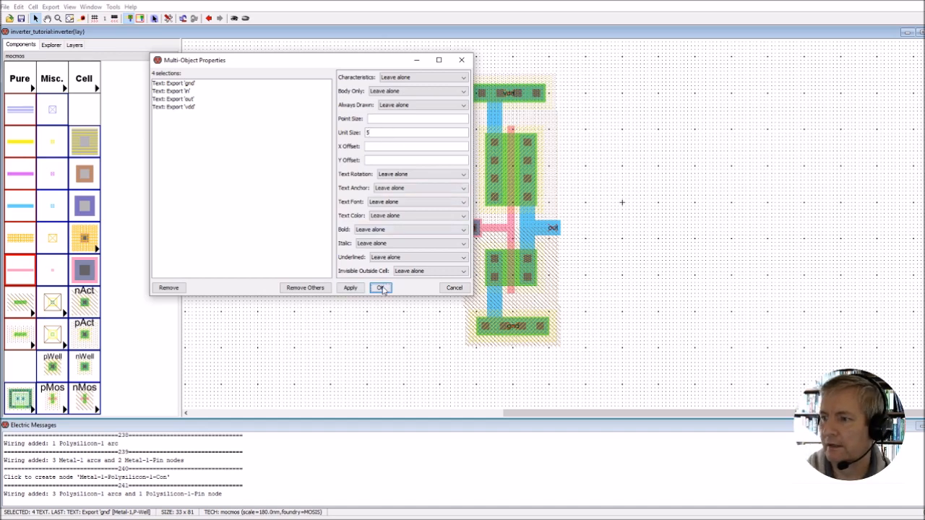
left_click(380, 288)
left_click(366, 282)
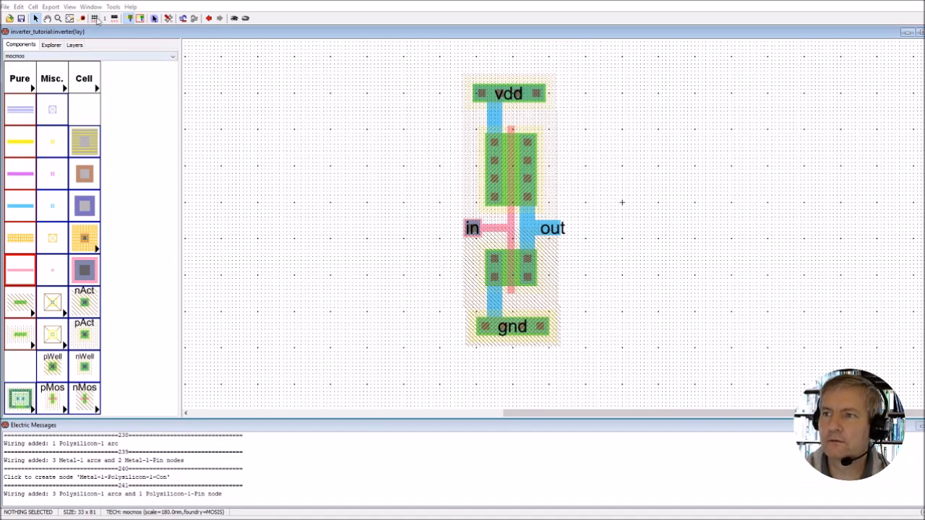
- Open the layout's 3D view, rotate it to inspect the metal, contact and well layers obliquely, and maximize the view
left_click(92, 7)
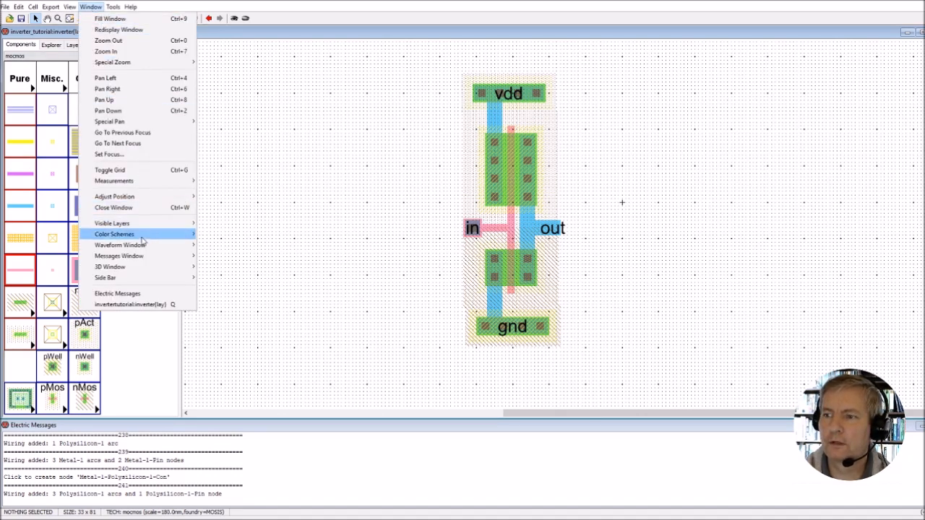
mouse_move(121, 269)
left_click(224, 269)
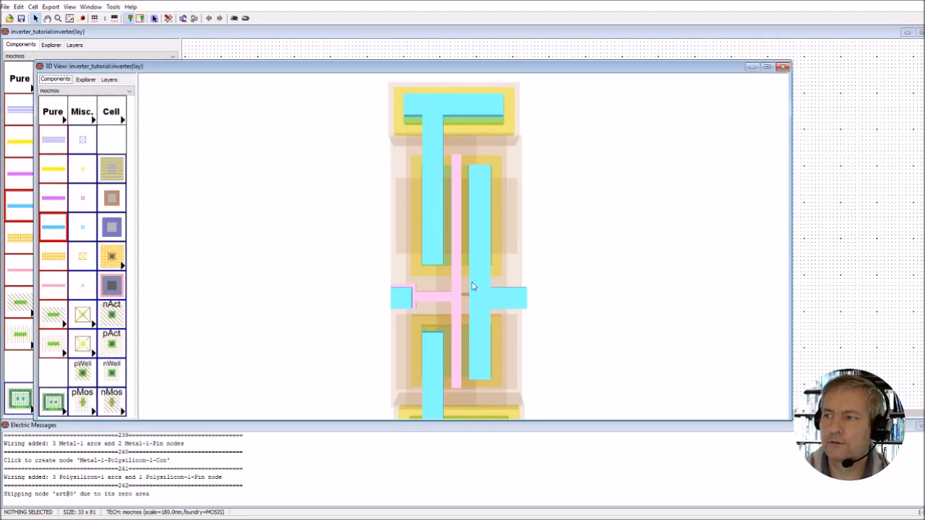
left_click_drag(455, 285, 335, 269)
left_click_drag(510, 134, 599, 171)
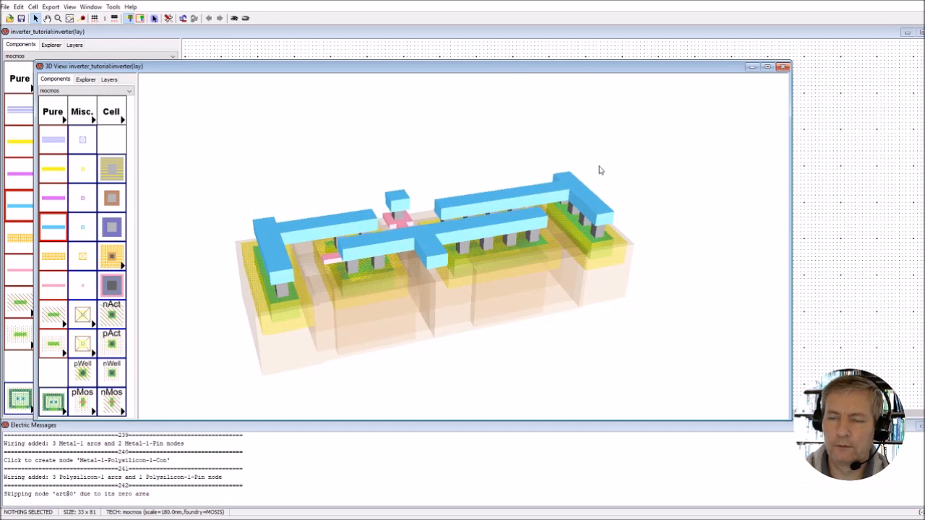
left_click(769, 67)
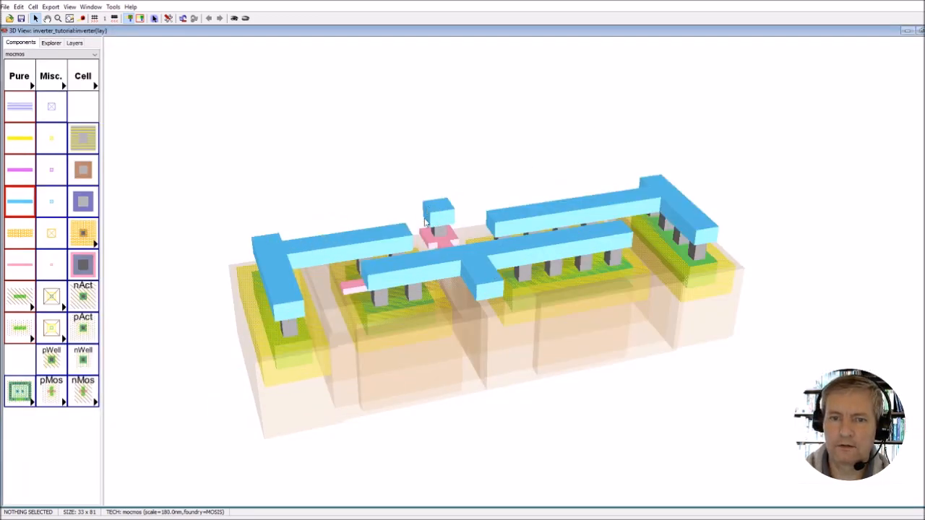
- Rotate the inverter's 3D view between top and oblique angles to examine its metal, polysilicon, contacts, active areas and wells
left_click_drag(395, 222, 441, 216)
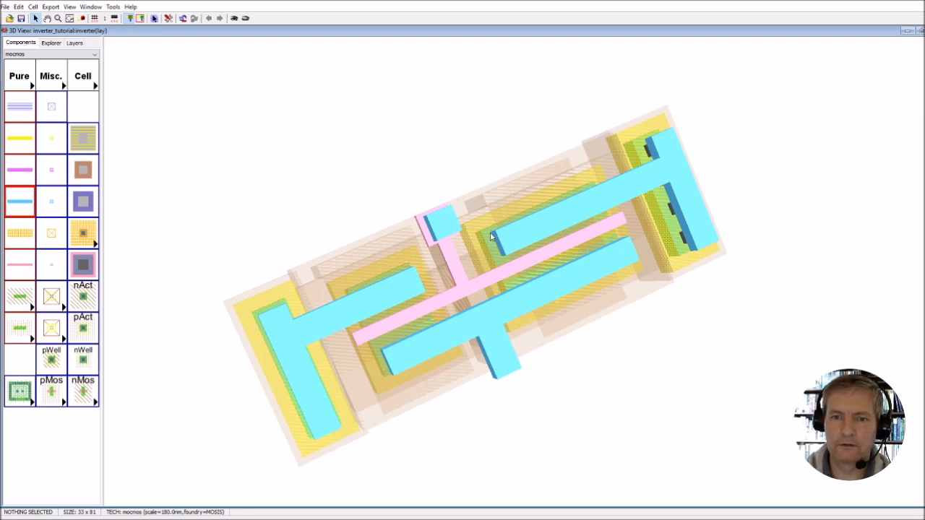
left_click_drag(533, 332, 521, 291)
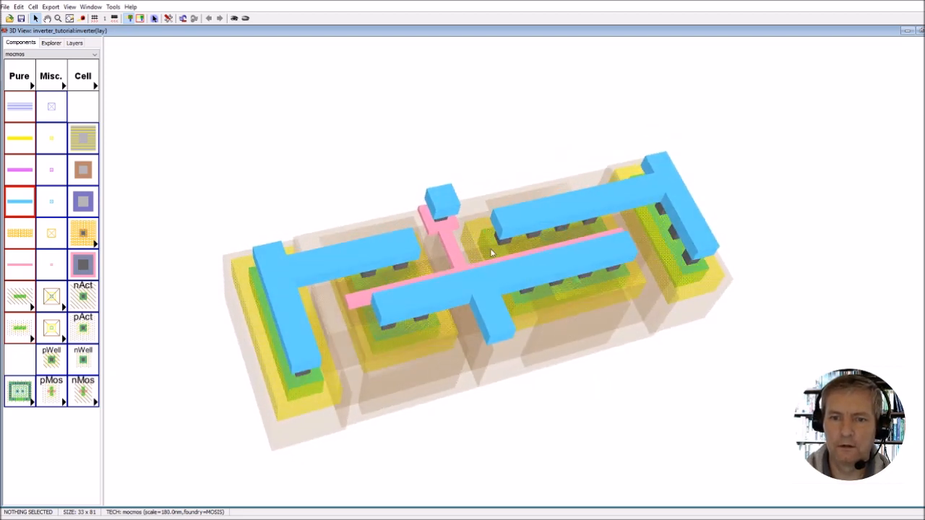
mouse_move(490, 236)
left_mouse_down()
mouse_move(487, 262)
mouse_move(487, 254)
left_mouse_up()
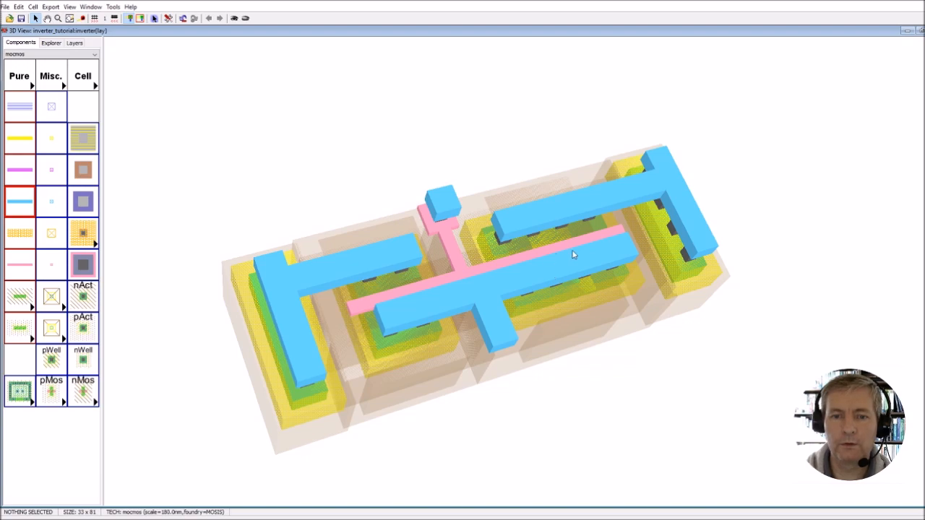
mouse_move(668, 185)
left_mouse_down()
mouse_move(671, 204)
mouse_move(675, 191)
mouse_move(640, 182)
mouse_move(645, 171)
mouse_move(678, 174)
mouse_move(683, 184)
left_mouse_up()
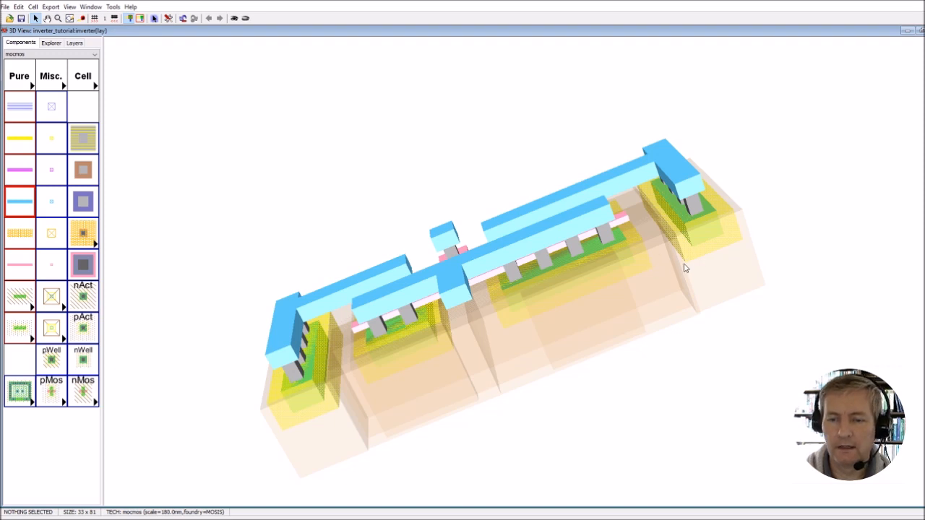
left_click_drag(671, 280, 666, 212)
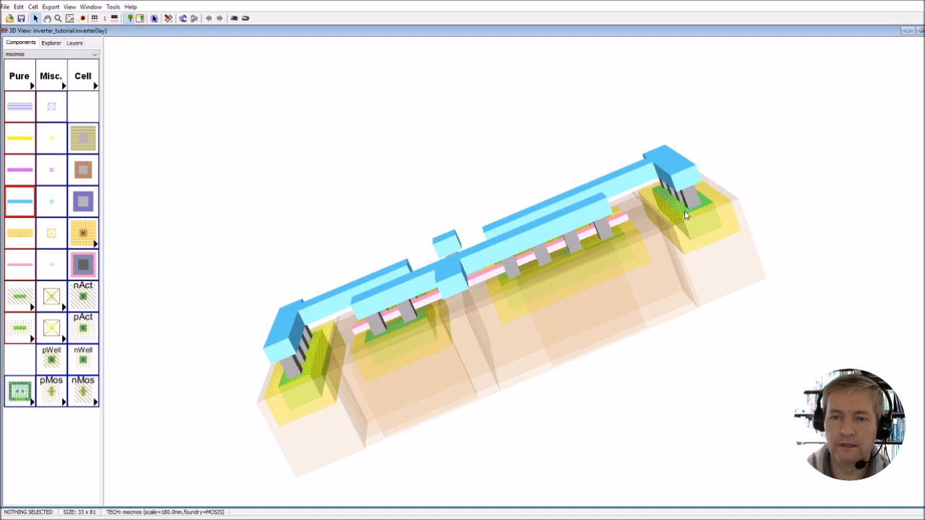
left_click_drag(672, 227, 664, 258)
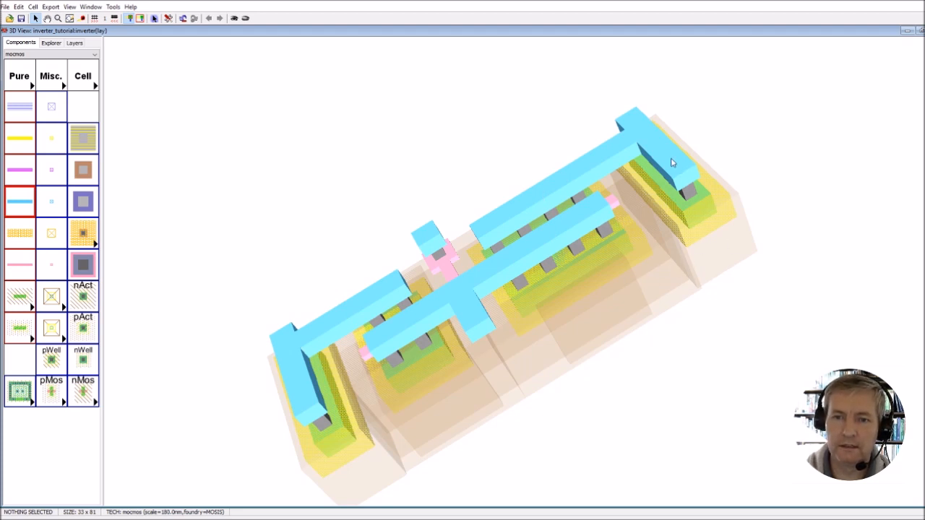
mouse_move(604, 175)
left_mouse_down()
mouse_move(601, 161)
mouse_move(610, 195)
mouse_move(610, 180)
left_mouse_up()
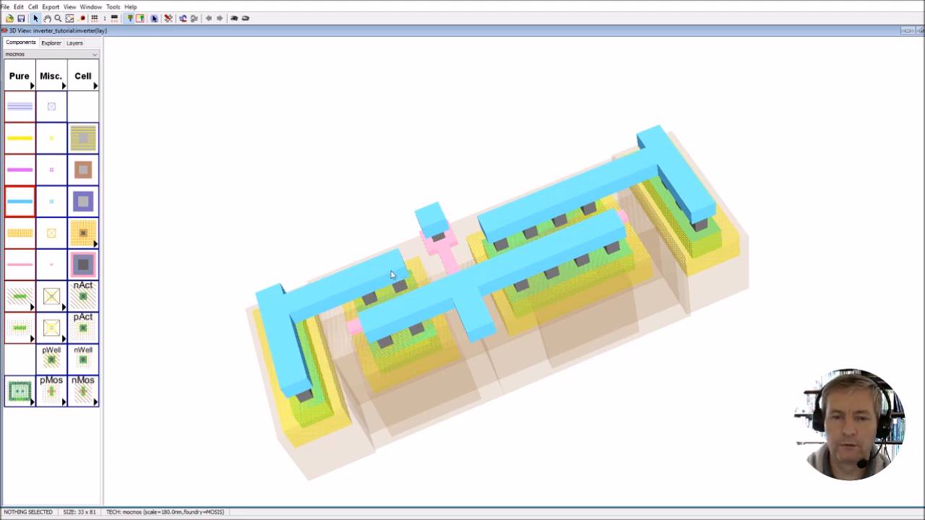
left_click_drag(356, 292, 379, 302)
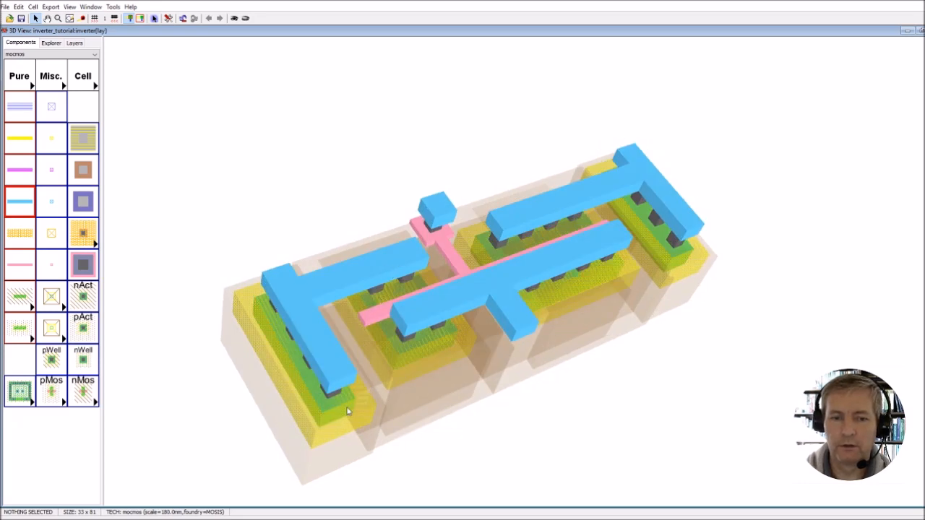
left_click_drag(326, 384, 307, 375)
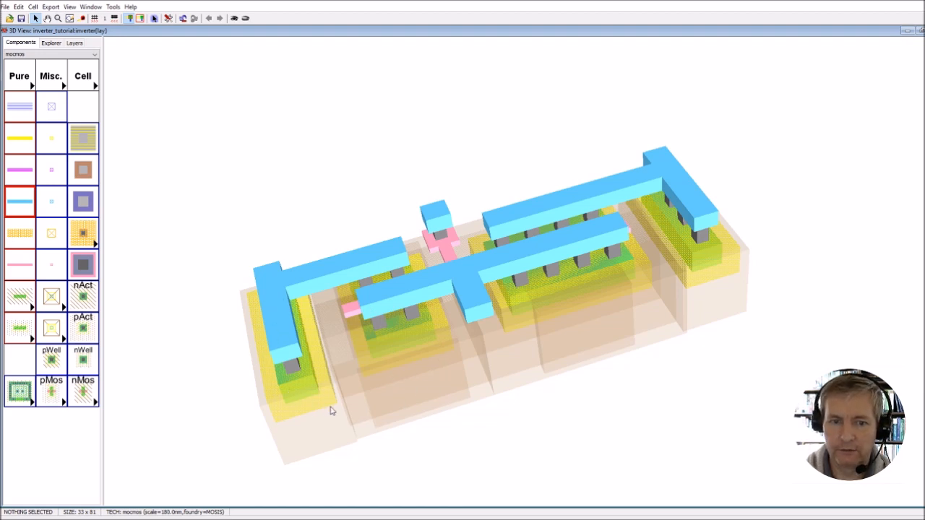
mouse_move(381, 415)
left_mouse_down()
mouse_move(374, 392)
mouse_move(393, 417)
mouse_move(386, 422)
left_mouse_up()
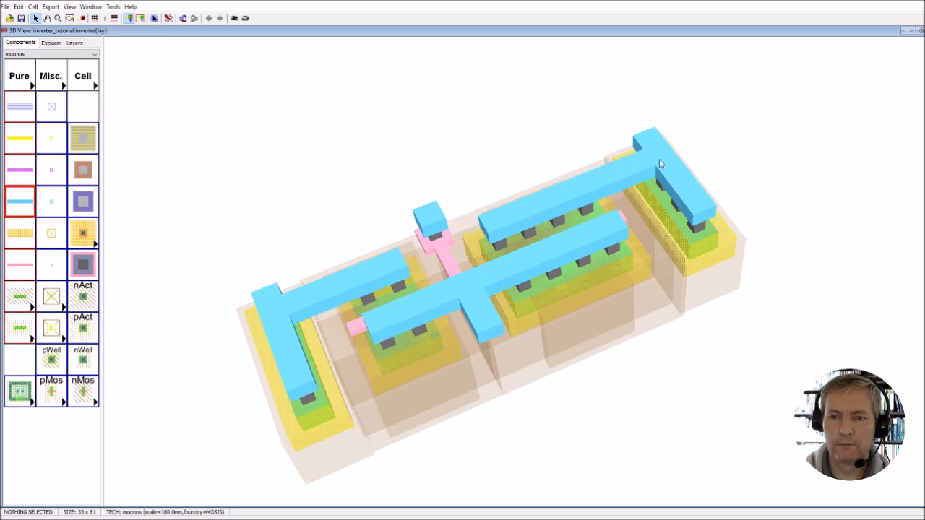
left_click_drag(606, 178, 279, 320)
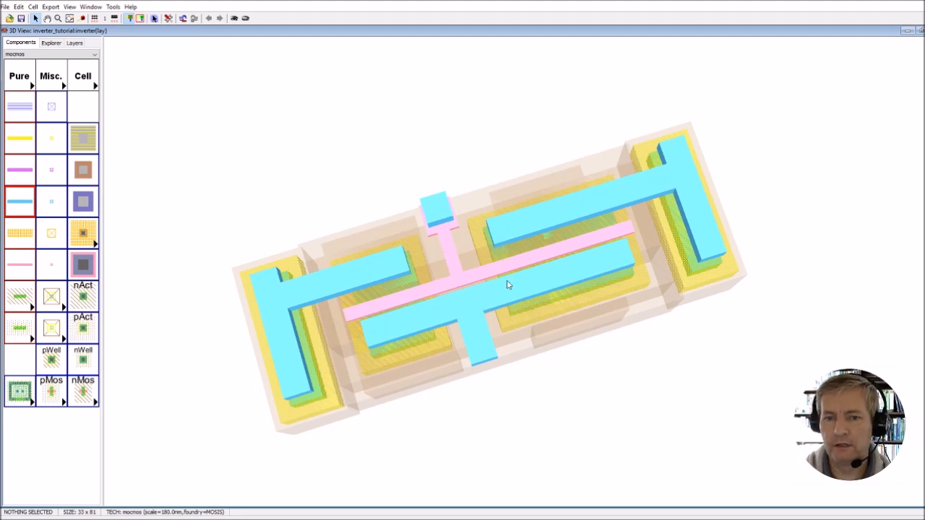
left_click_drag(614, 239, 536, 288)
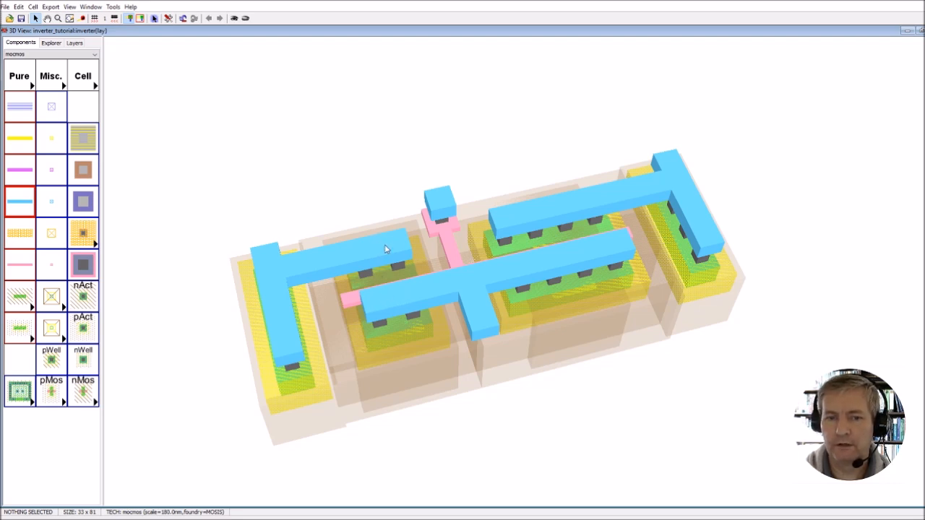
left_click_drag(370, 276, 369, 280)
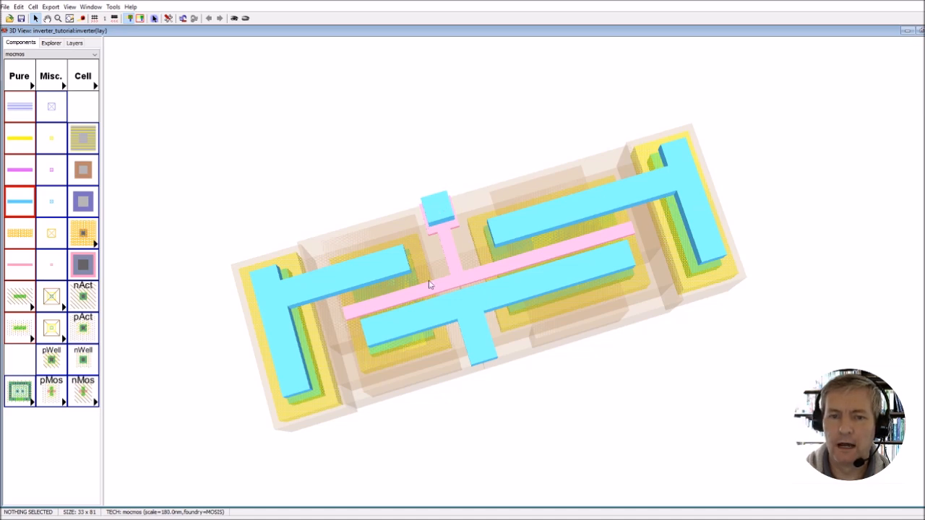
left_click_drag(479, 340, 488, 317)
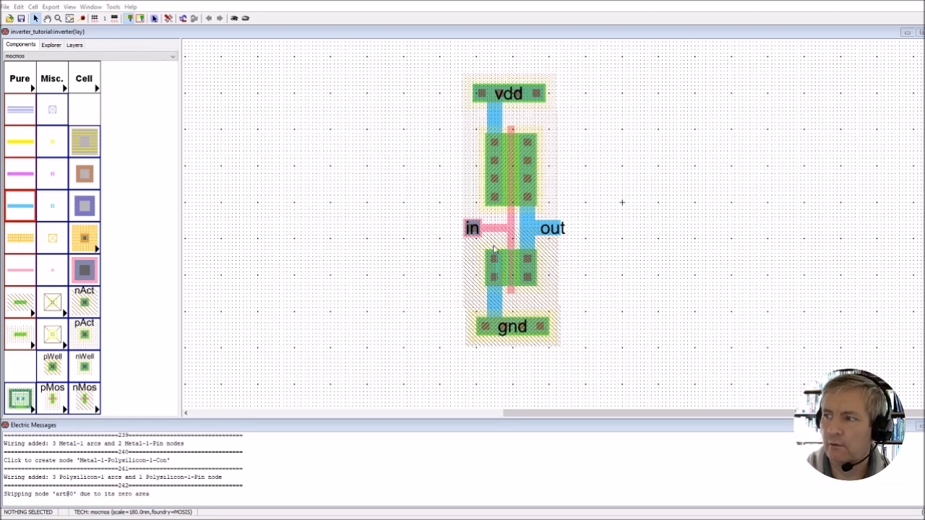
- Try to run the hierarchical design rule check from the inverter's layout view
left_click(113, 7)
mouse_move(116, 22)
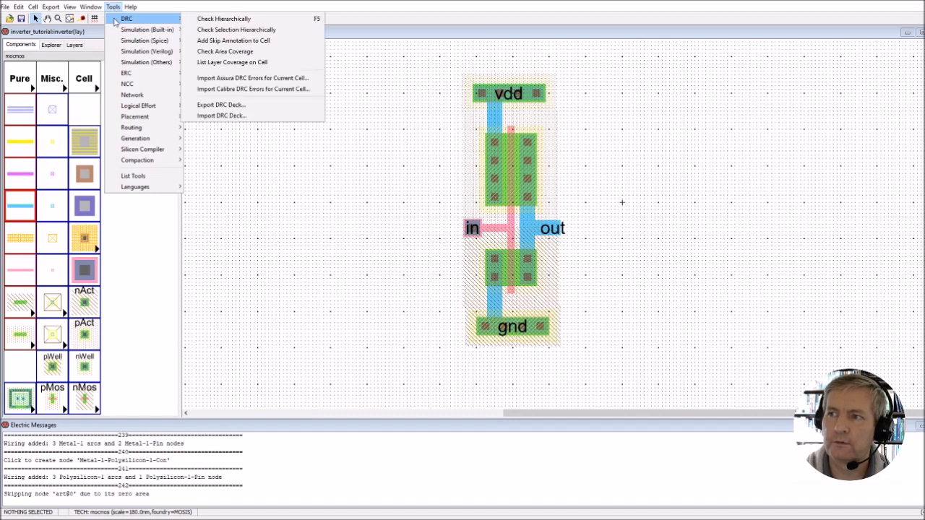
left_click(214, 21)
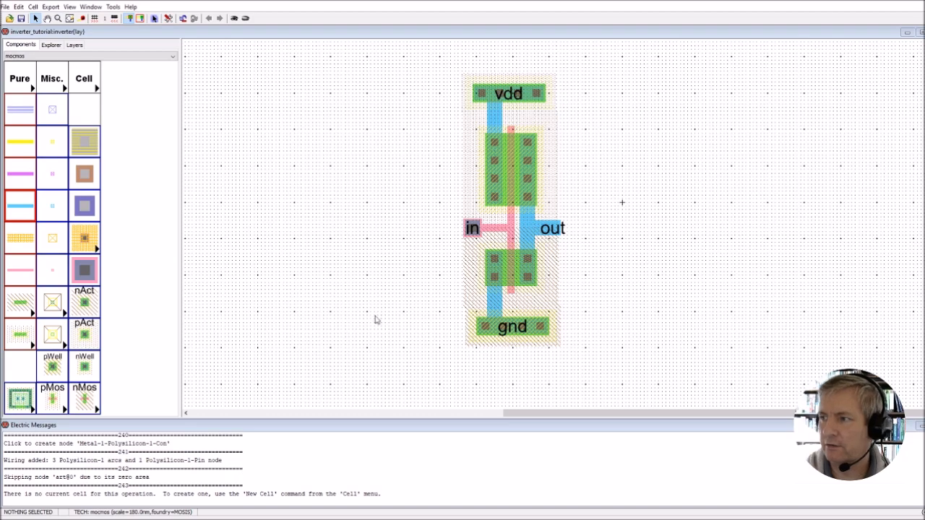
- Select the entire inverter layout, run the hierarchical DRC on the cell and dismiss the result message
left_click_drag(402, 58, 698, 437)
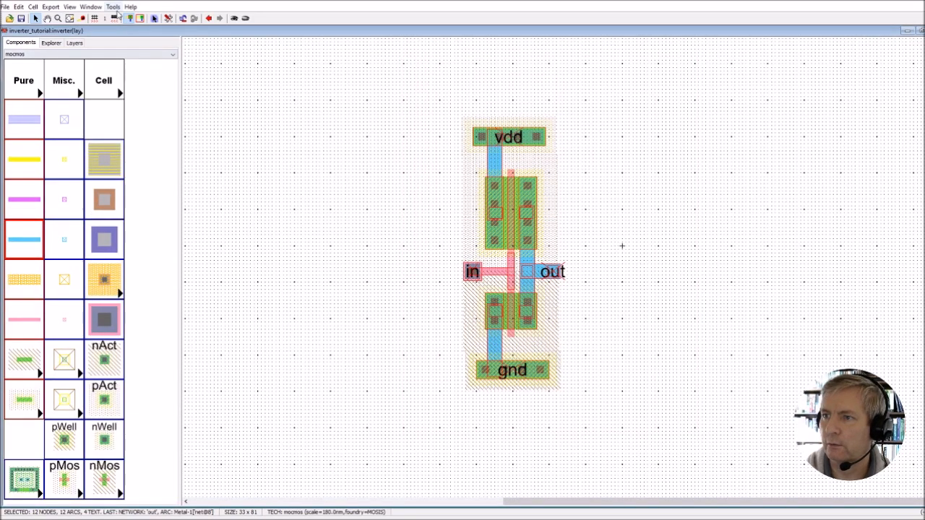
left_click(113, 6)
mouse_move(127, 19)
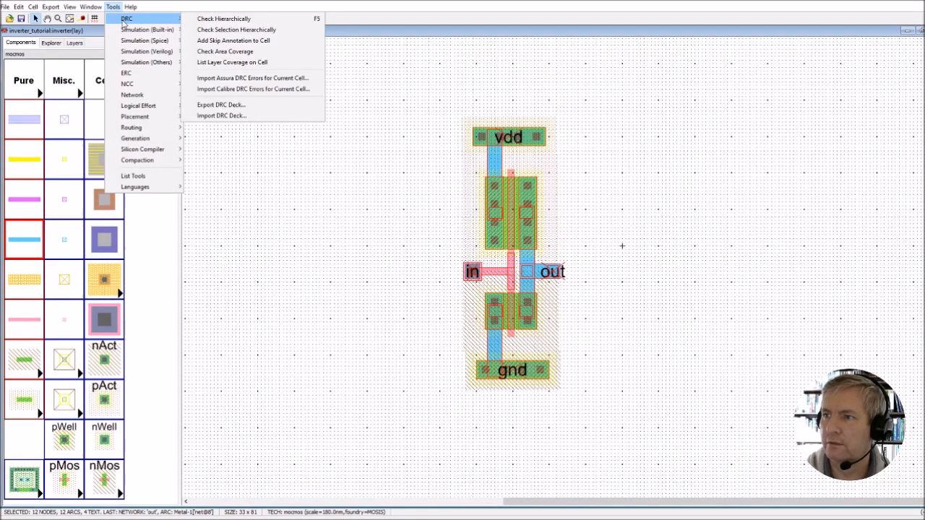
left_click(218, 20)
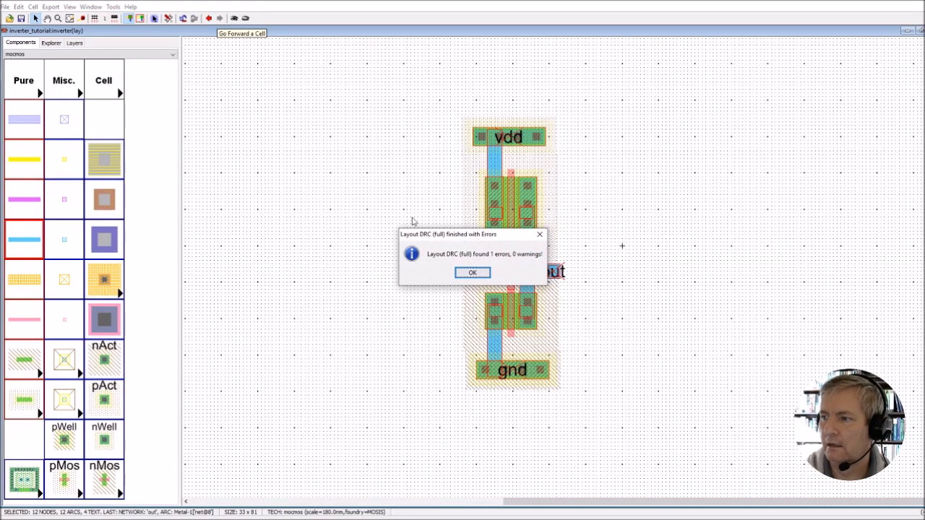
left_click(472, 274)
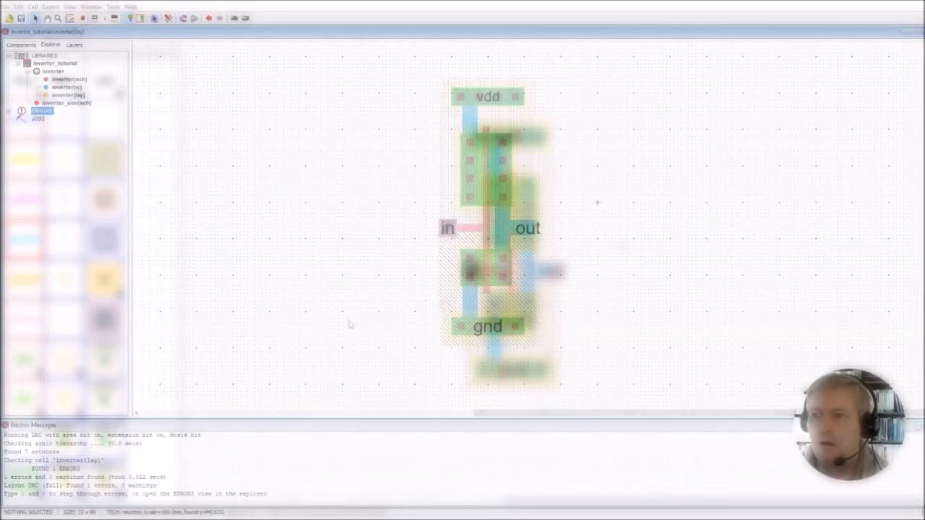
- Expand the inverter's layout DRC errors, read the minimum width/height error in full and highlight the offending node in the layout
left_click(9, 110)
left_click(18, 119)
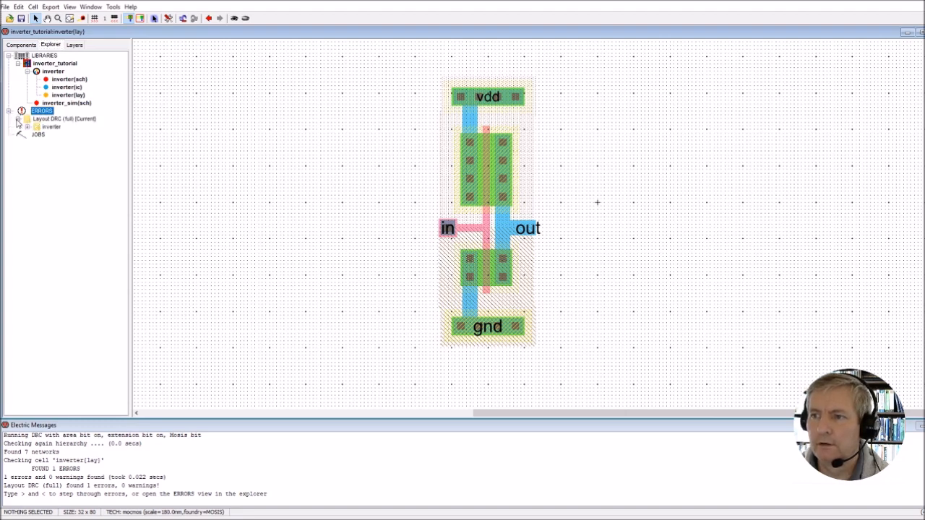
left_click(28, 127)
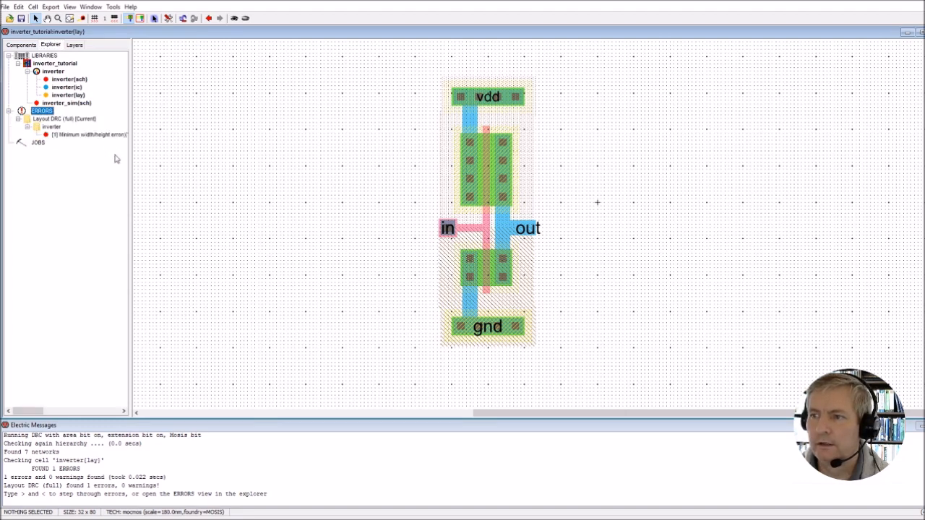
left_click_drag(130, 158, 435, 183)
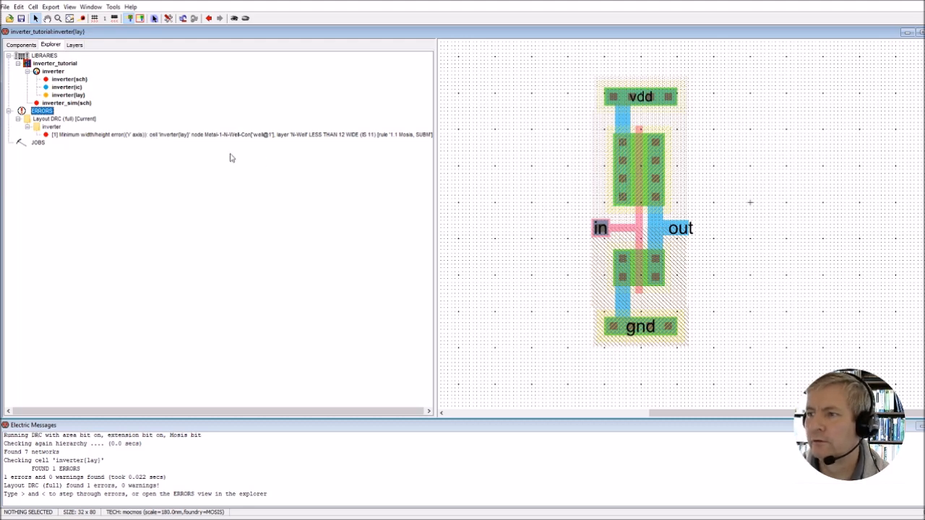
left_click(206, 136)
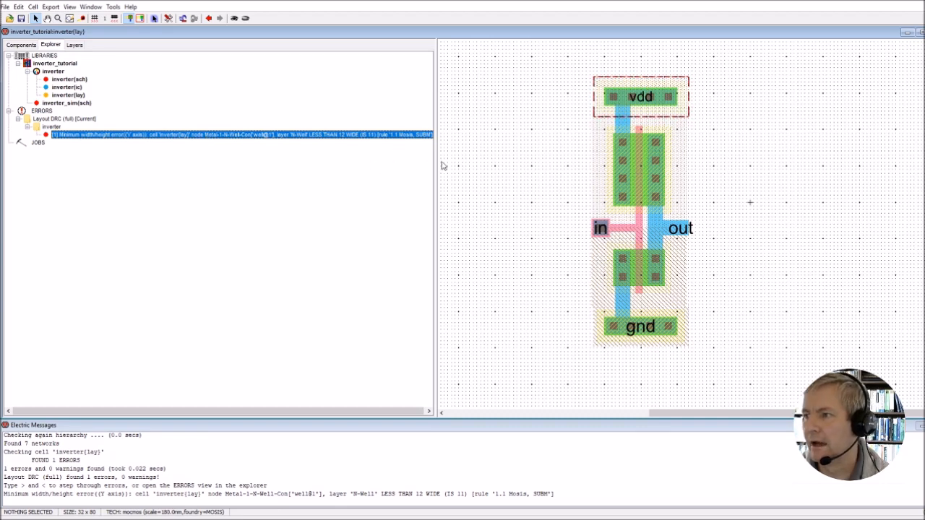
left_click_drag(434, 165, 513, 166)
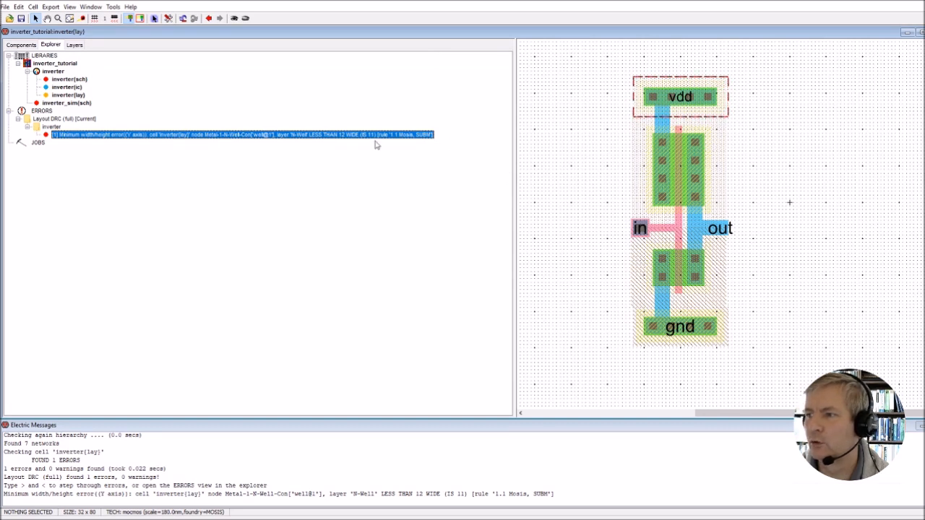
left_click_drag(516, 178, 123, 165)
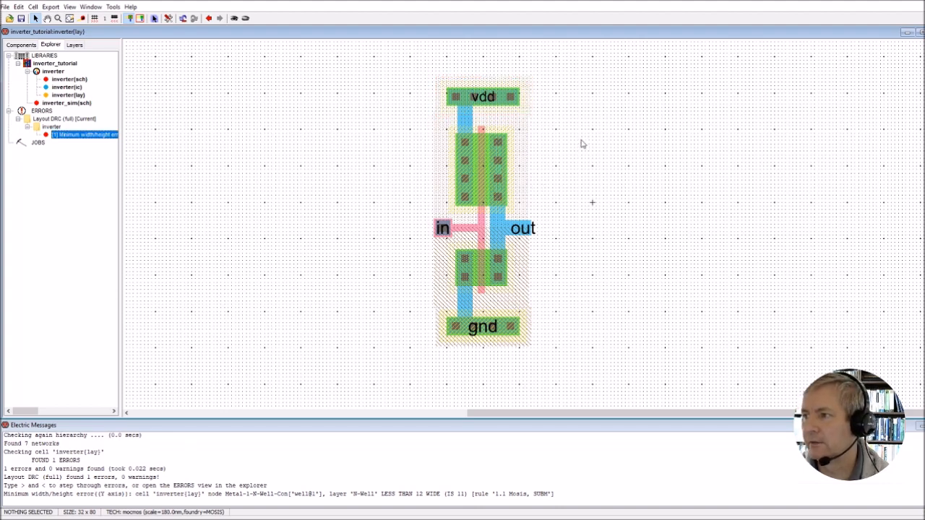
- Move the pMOS's right active contact 1 unit right, and the left active contacts of the pMOS and nMOS 1 unit left
left_click(499, 167)
left_click_drag(499, 165, 503, 167)
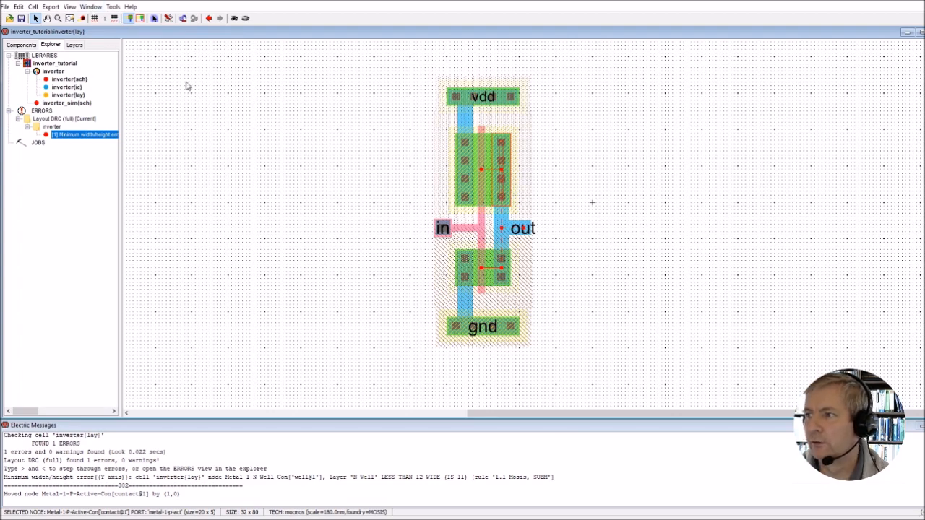
left_click(465, 166)
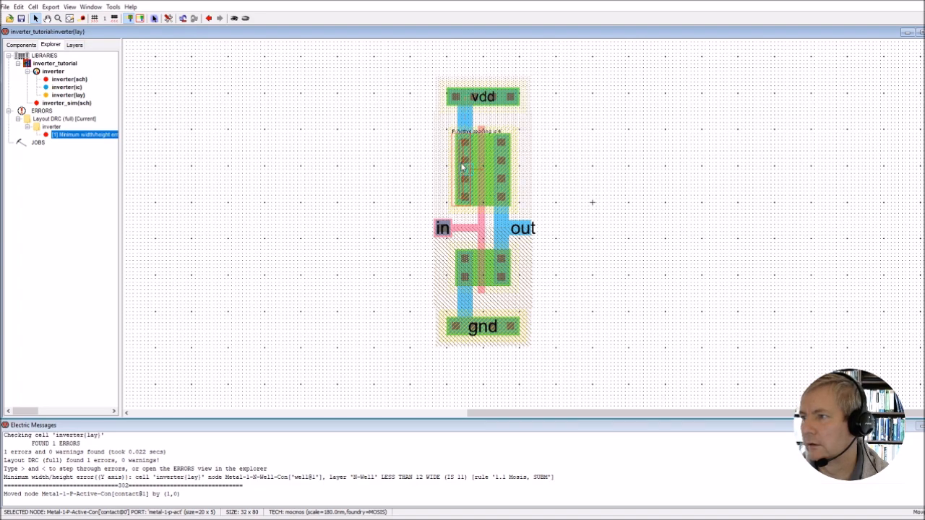
key("Left")
left_click(463, 263)
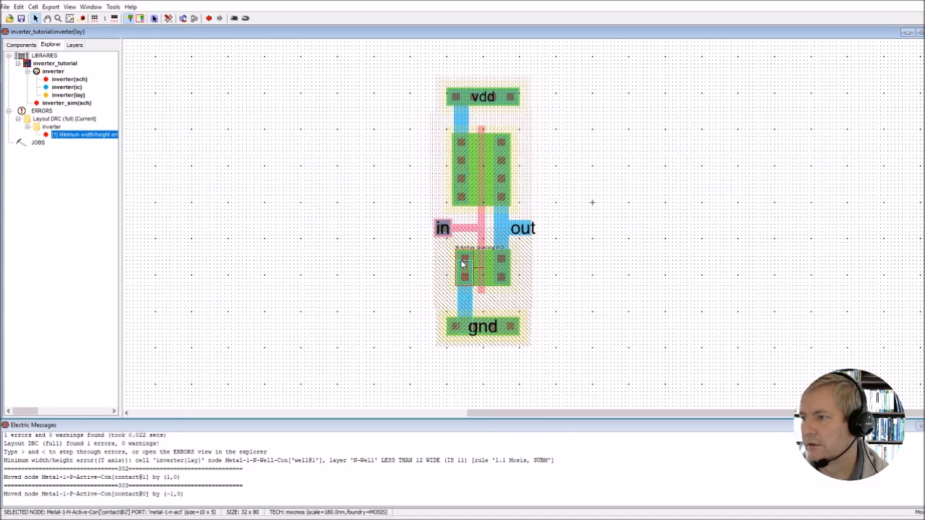
key("Left")
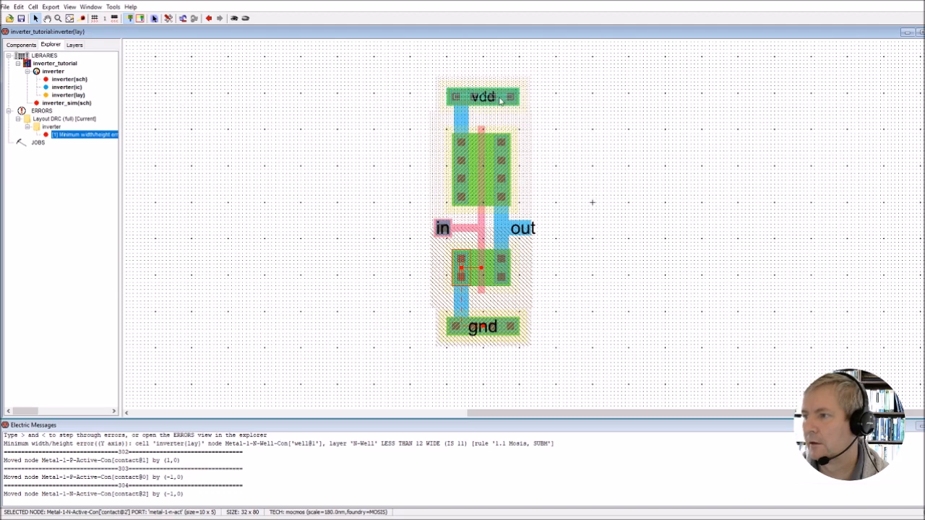
- Rerun the hierarchical DRC on the layout with the shifted contacts and clear the selection
mouse_move(119, 19)
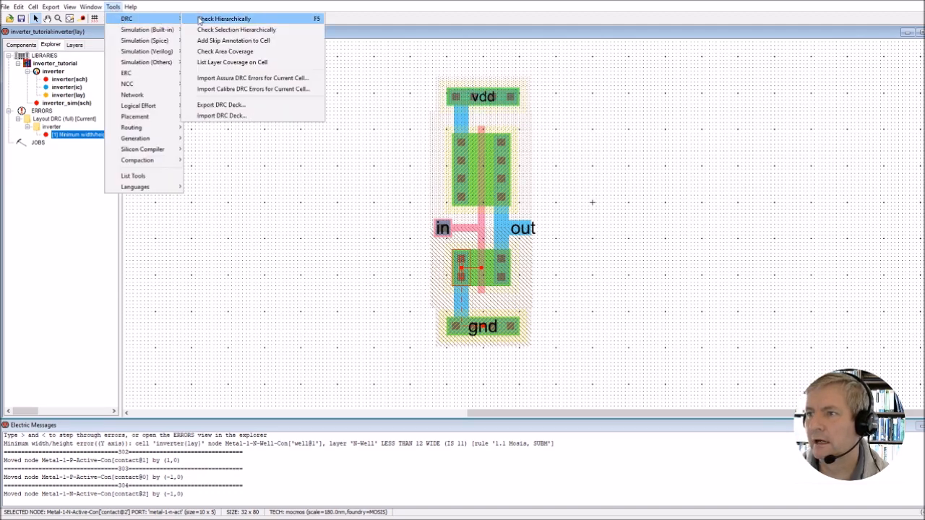
left_click(213, 20)
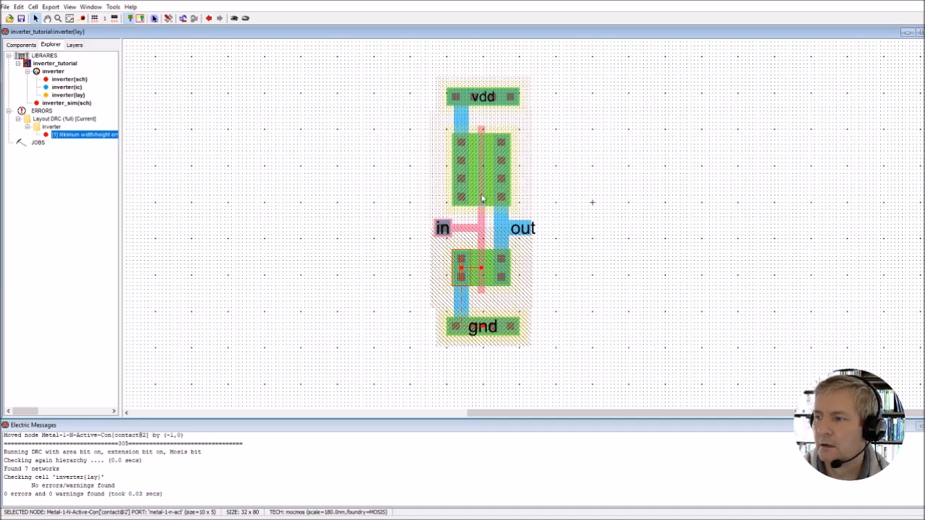
left_click(325, 268)
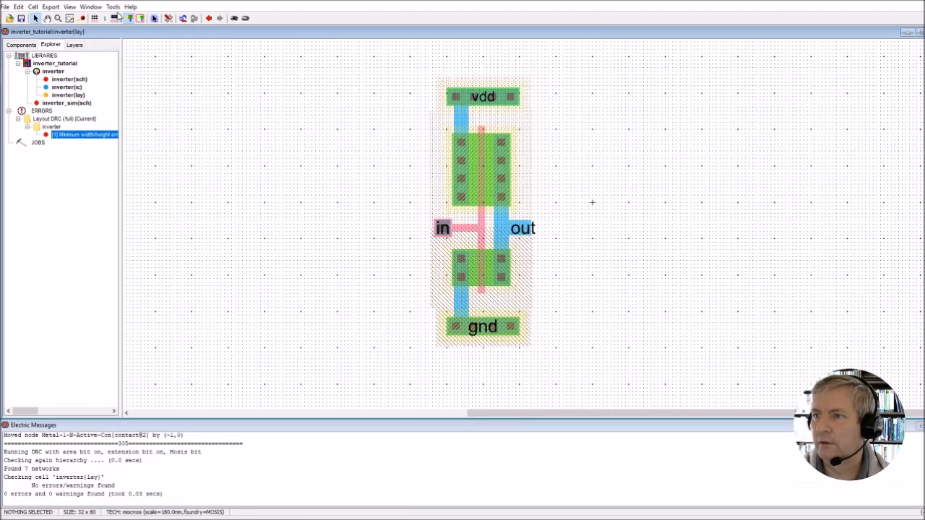
- Run the ERC well check on the inverter layout
left_click(113, 7)
mouse_move(127, 19)
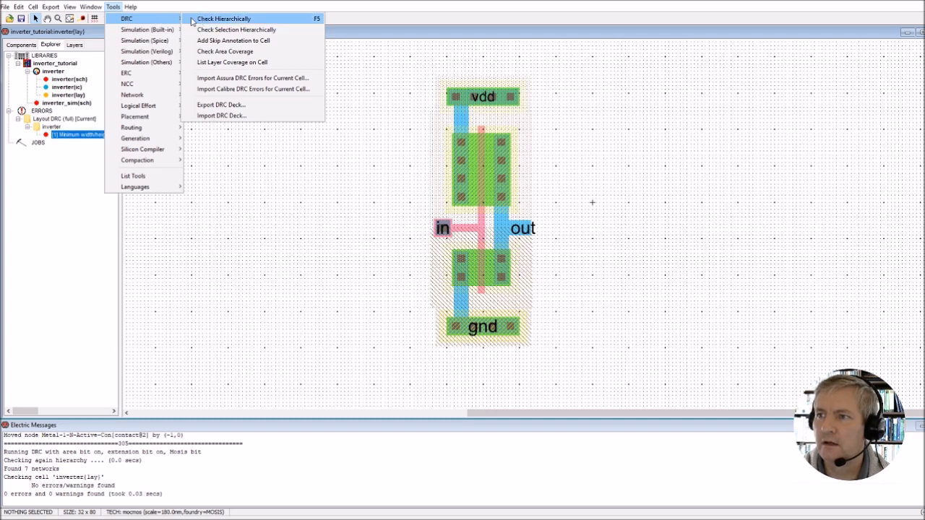
mouse_move(128, 74)
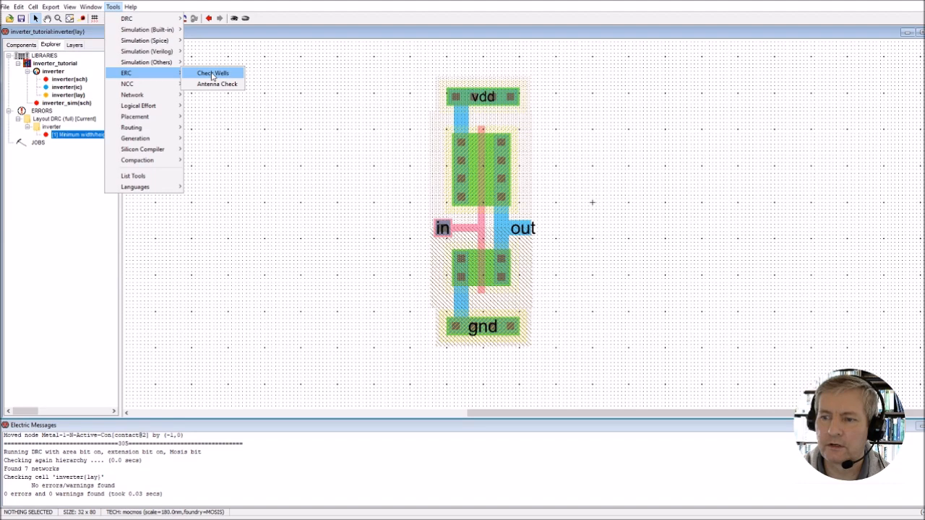
left_click(213, 75)
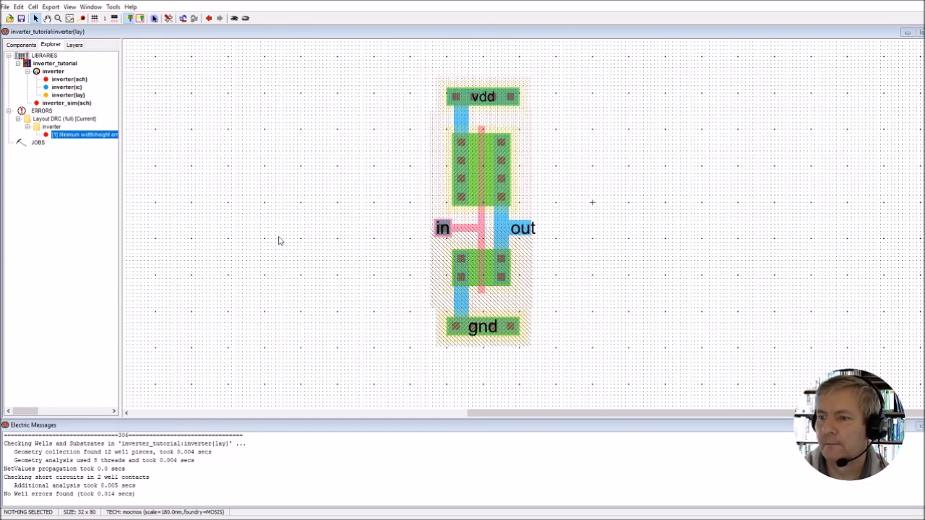
- Run the NCC comparison between the schematic and layout views of the inverter cell
left_click(112, 7)
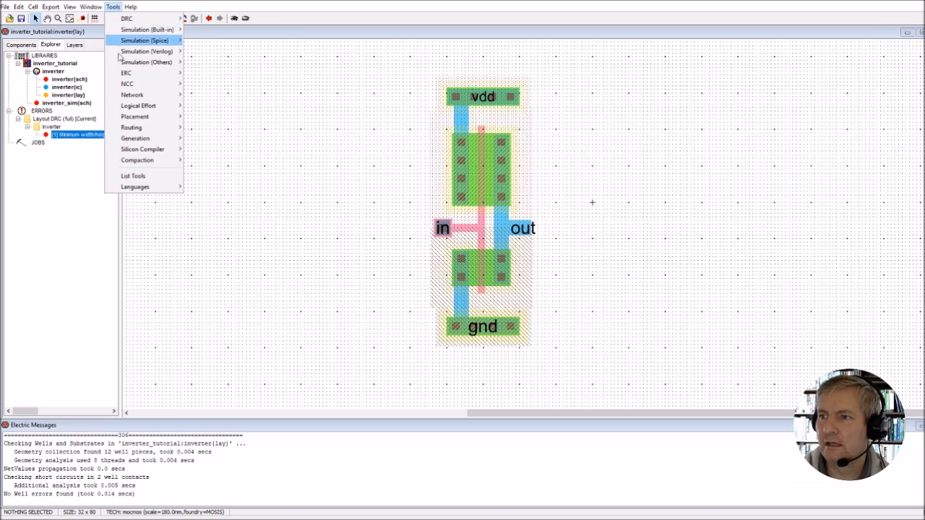
mouse_move(121, 87)
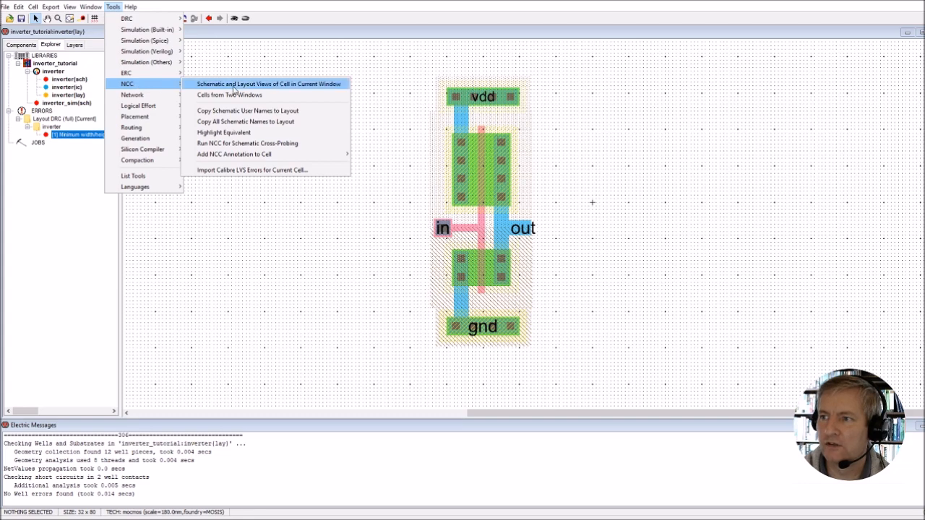
left_click(286, 85)
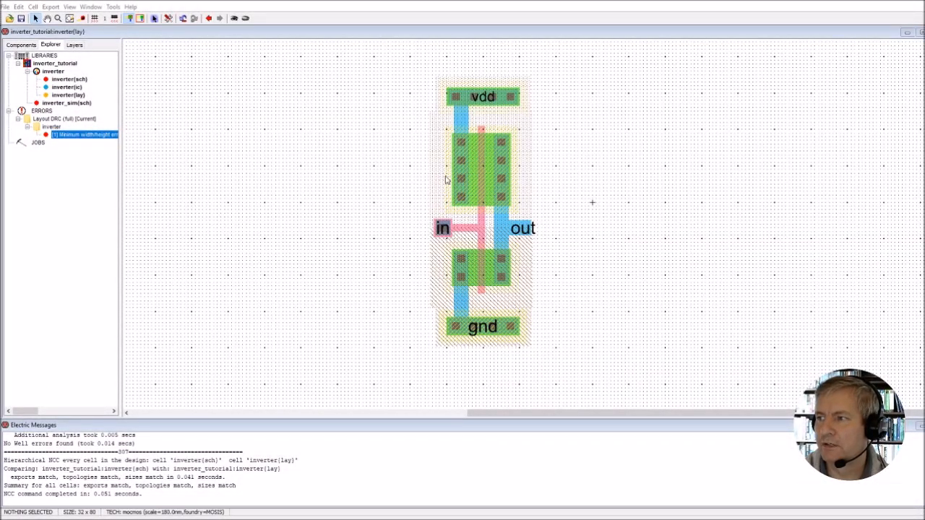
- Attach a SPICE model attribute to the pMOS transistor in the inverter layout
left_click(482, 169)
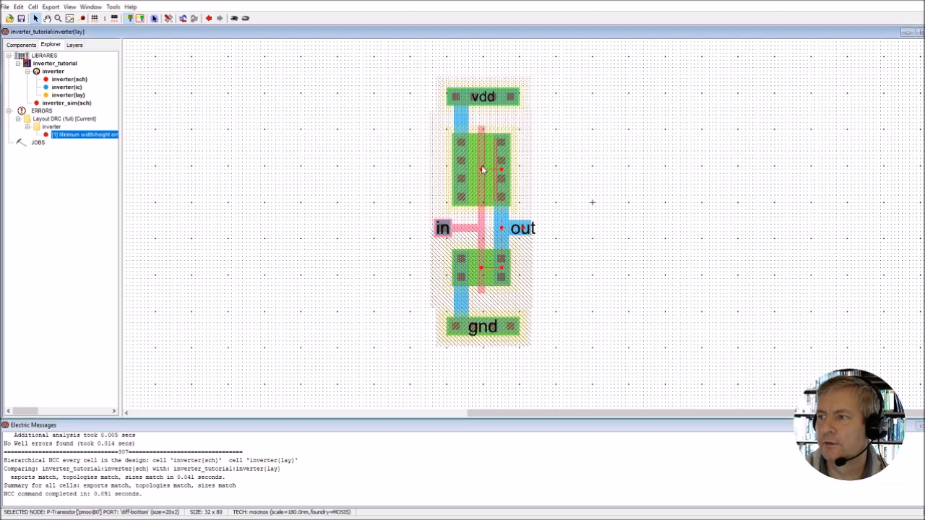
left_click(112, 8)
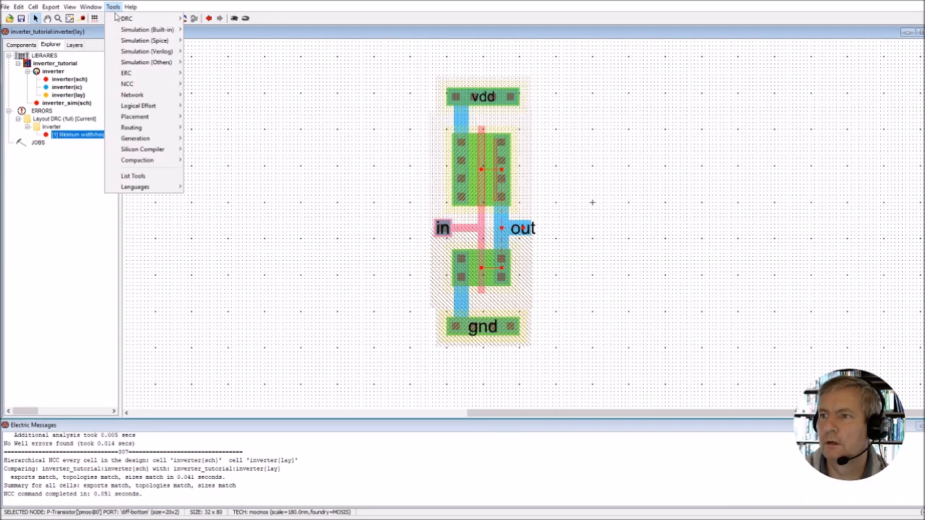
mouse_move(128, 44)
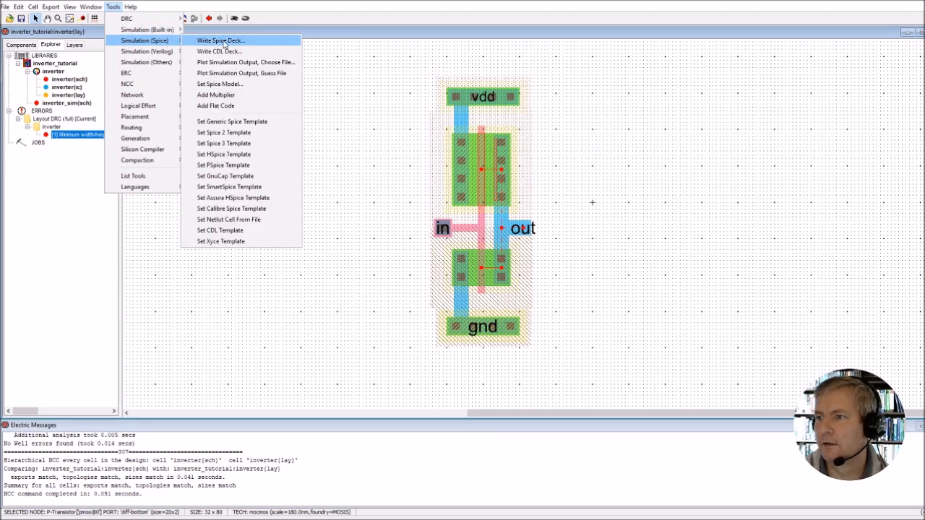
left_click(215, 85)
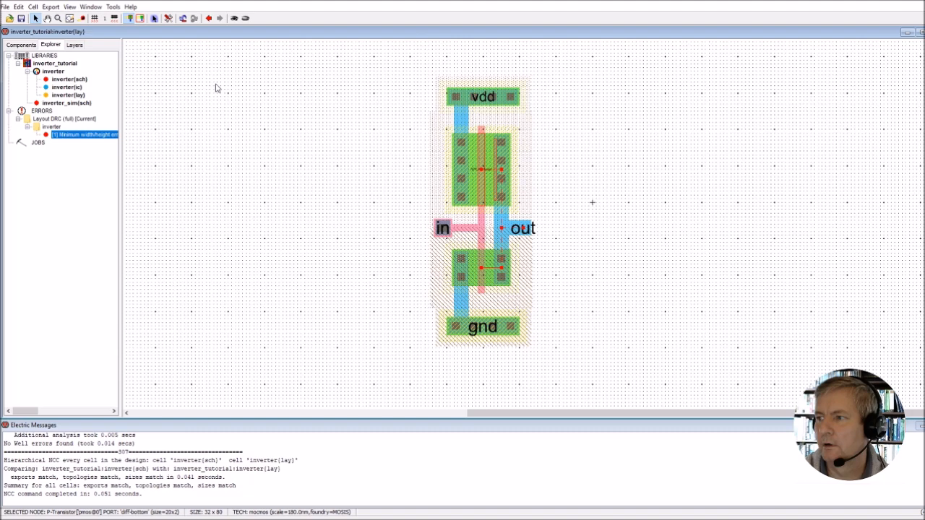
- Set the pMOS transistor's SPICE model text to CMOSP with a text size of 3 units, and clear the selection
left_click(487, 172)
left_click(487, 171)
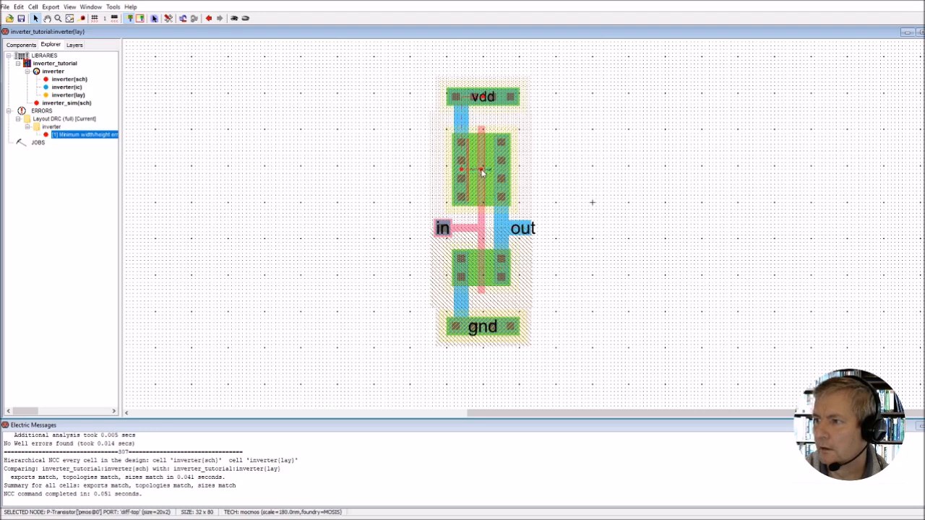
left_click(487, 171)
left_click(487, 172)
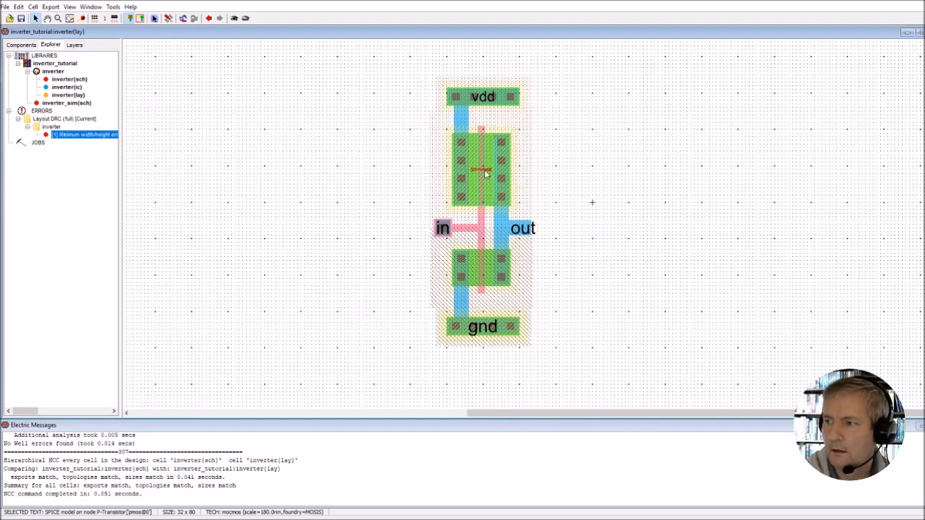
double_click(487, 172)
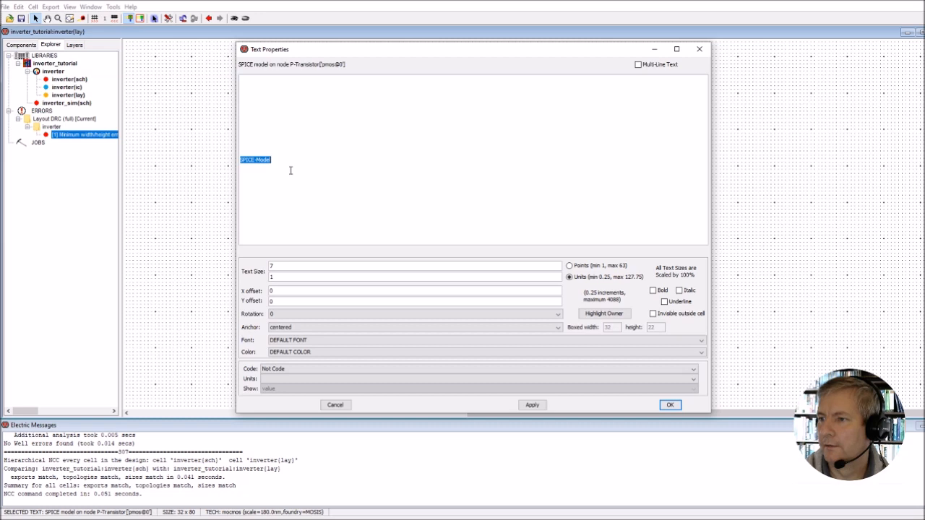
key("BackSpace")
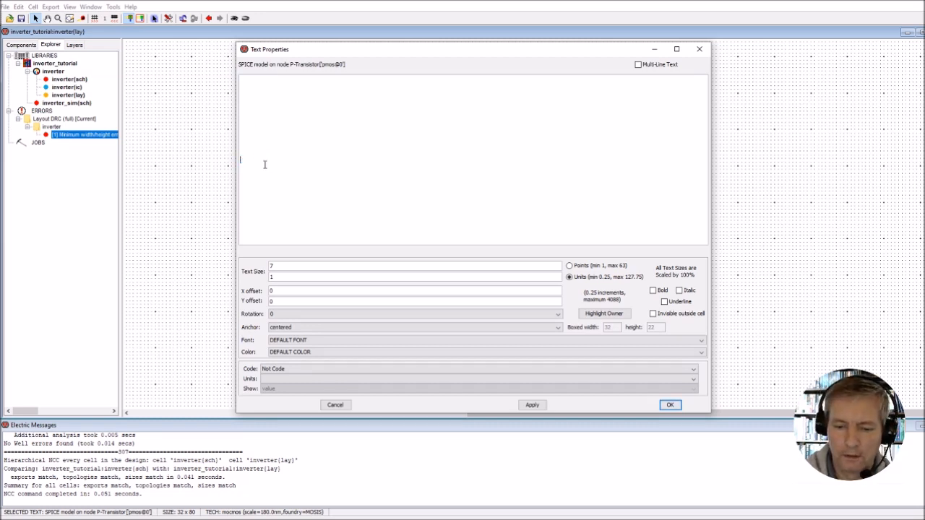
type("CMOP")
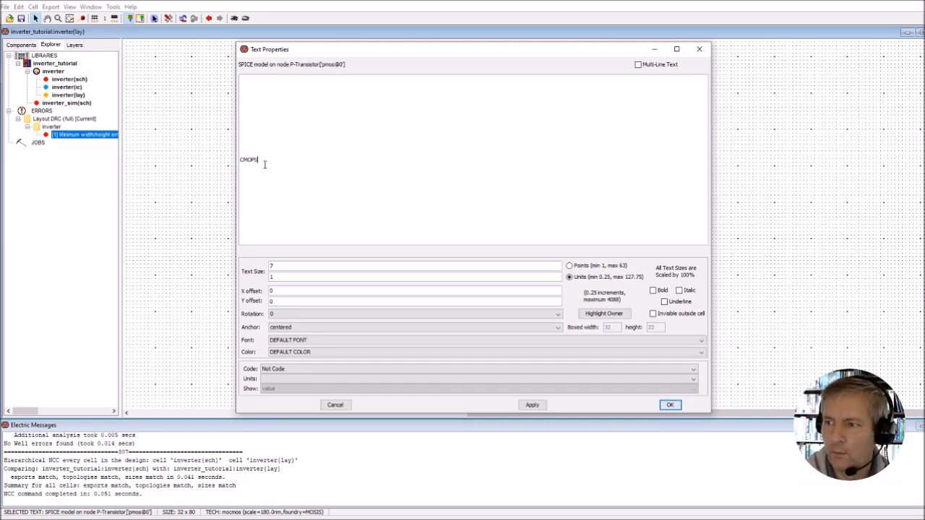
key("BackSpace")
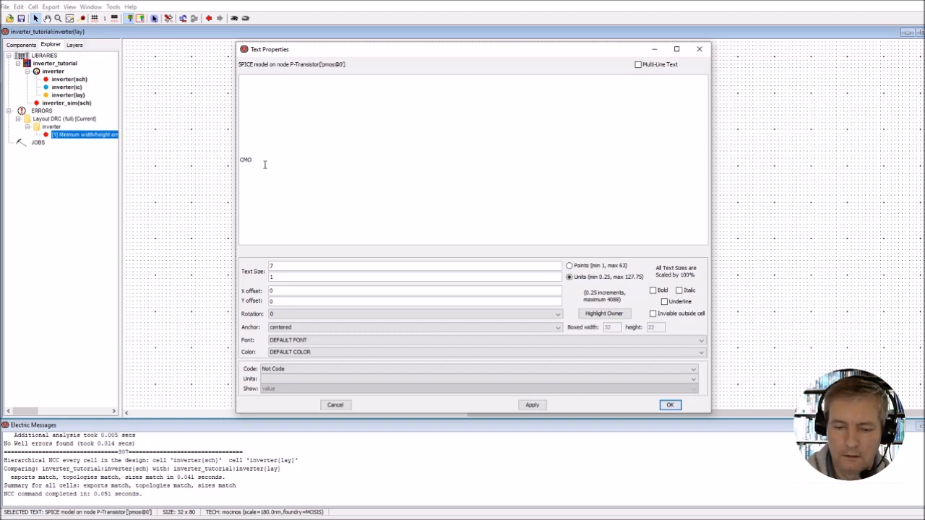
type("SP")
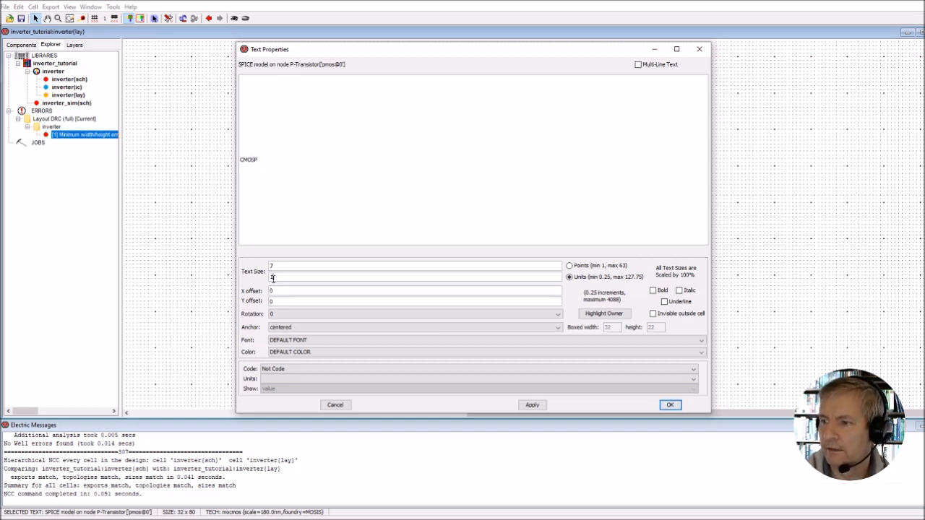
left_click_drag(273, 279, 268, 280)
type("3")
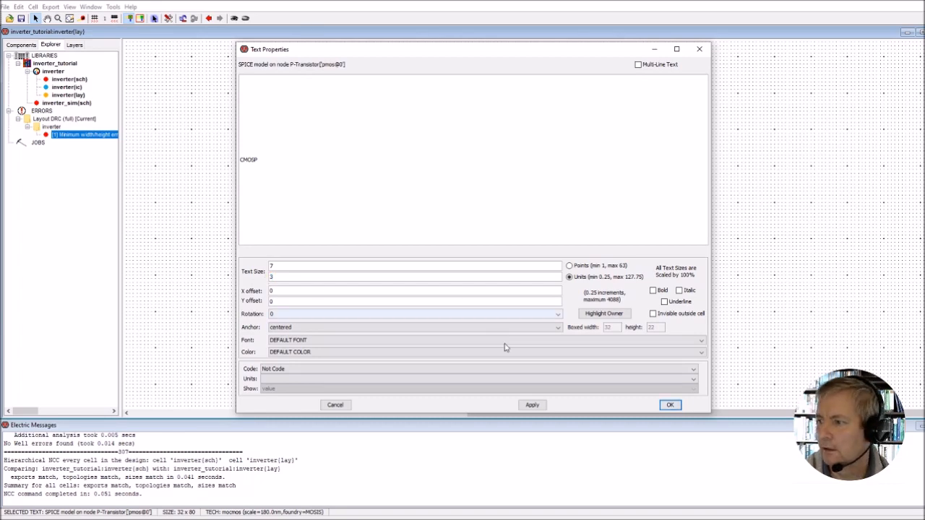
left_click(670, 404)
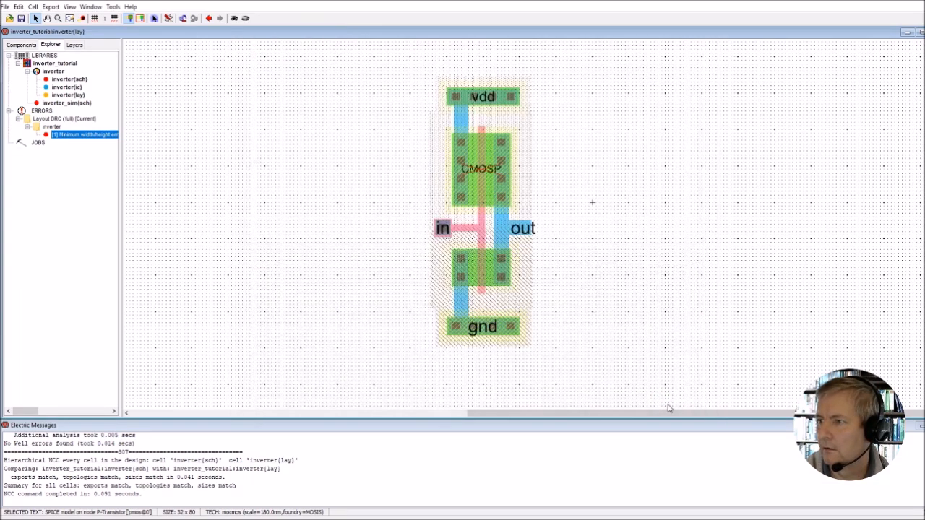
left_click(659, 242)
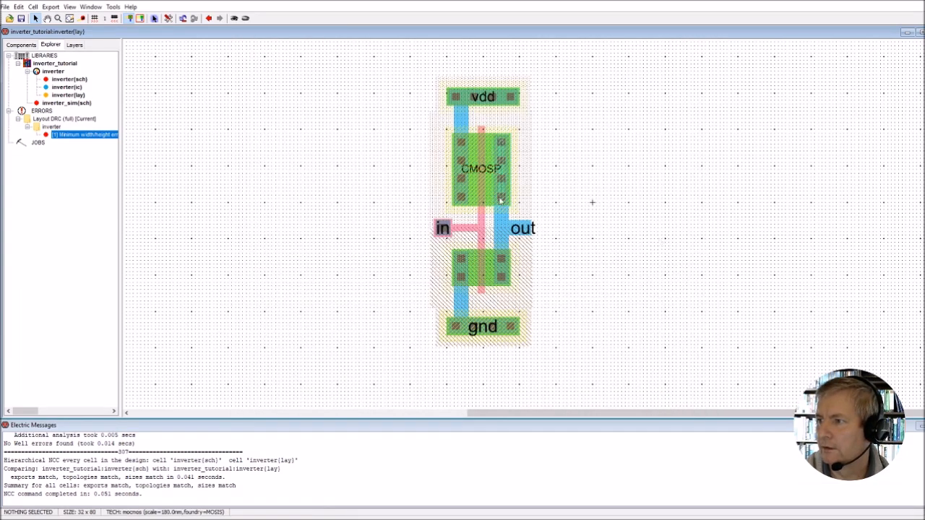
- Attach a SPICE model attribute to the nMOS transistor in the inverter layout
left_click(481, 268)
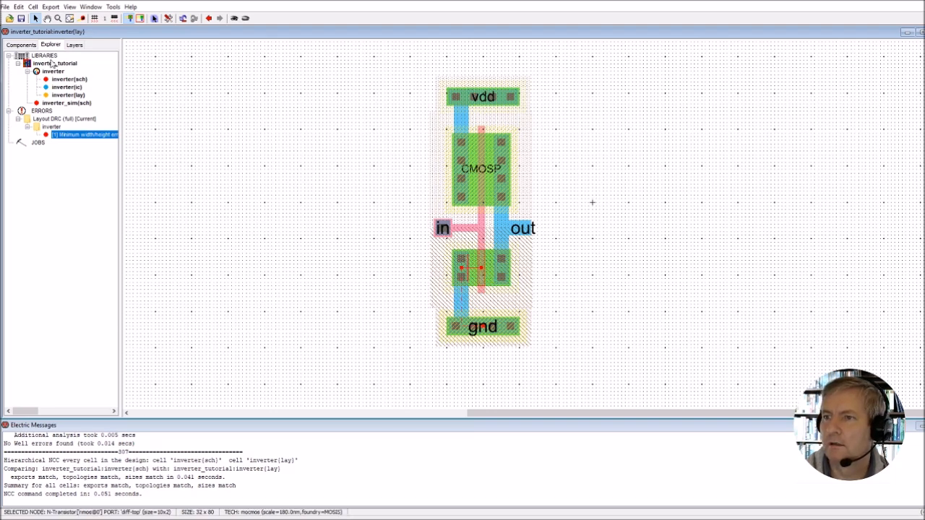
left_click(112, 7)
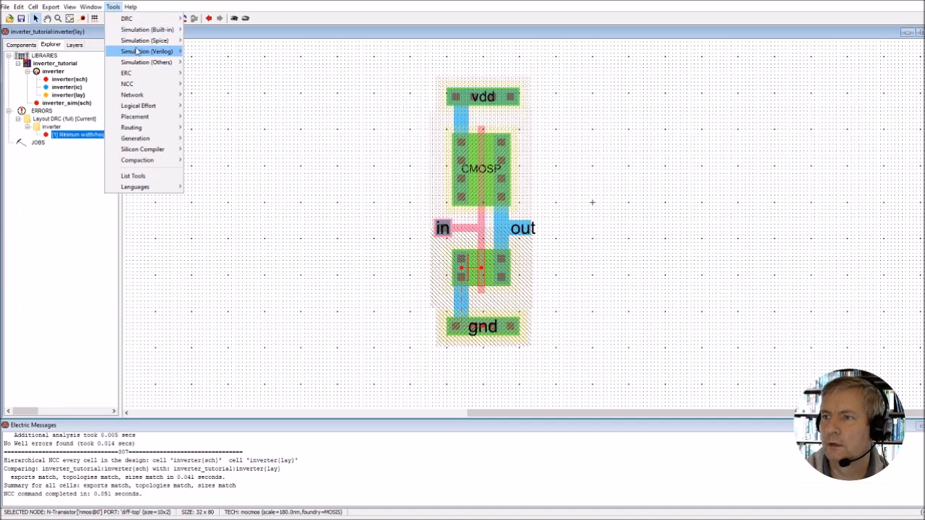
mouse_move(153, 41)
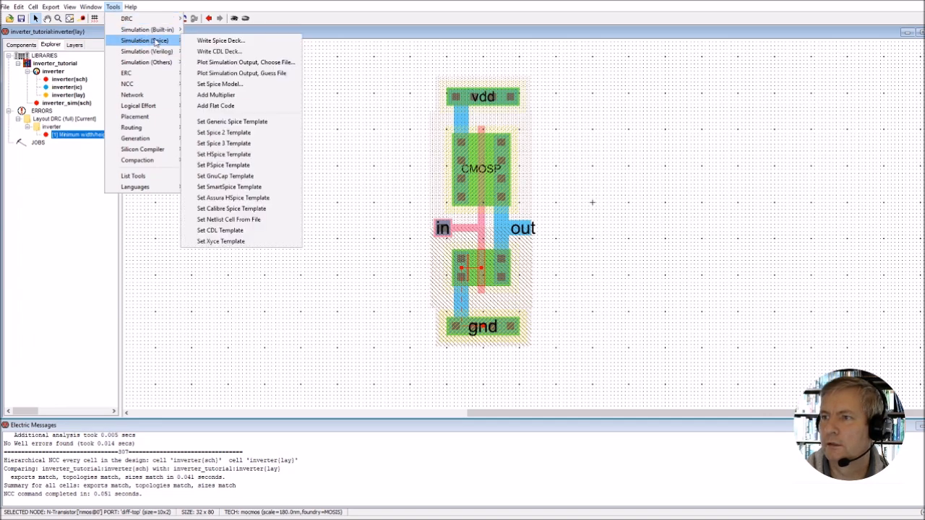
left_click(210, 74)
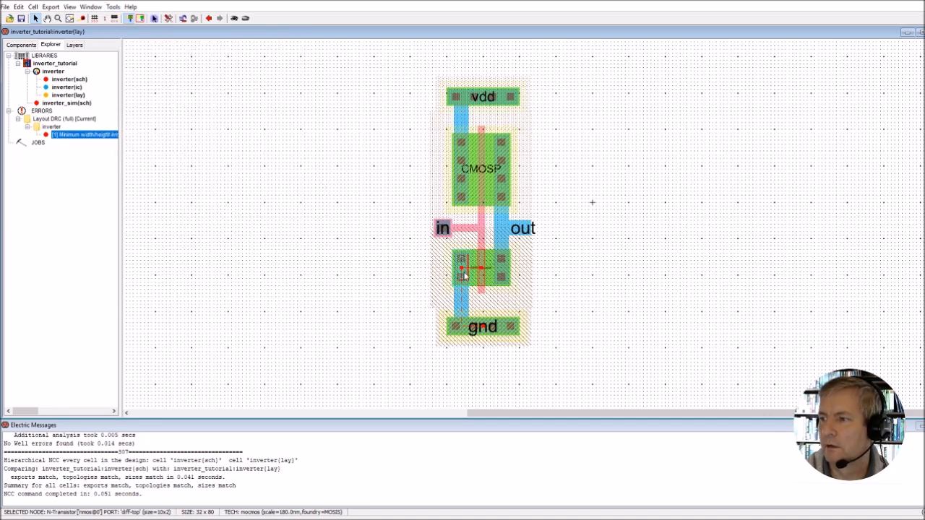
left_click(489, 270)
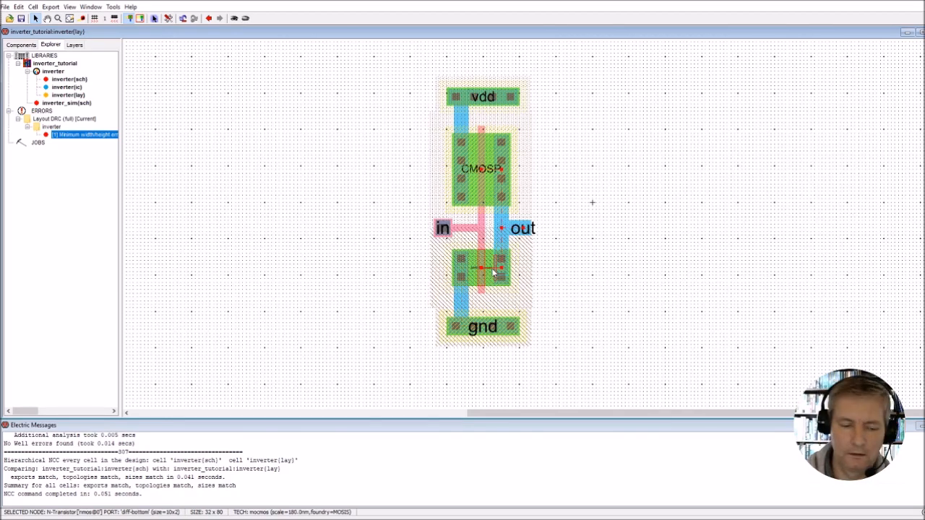
double_click(493, 271)
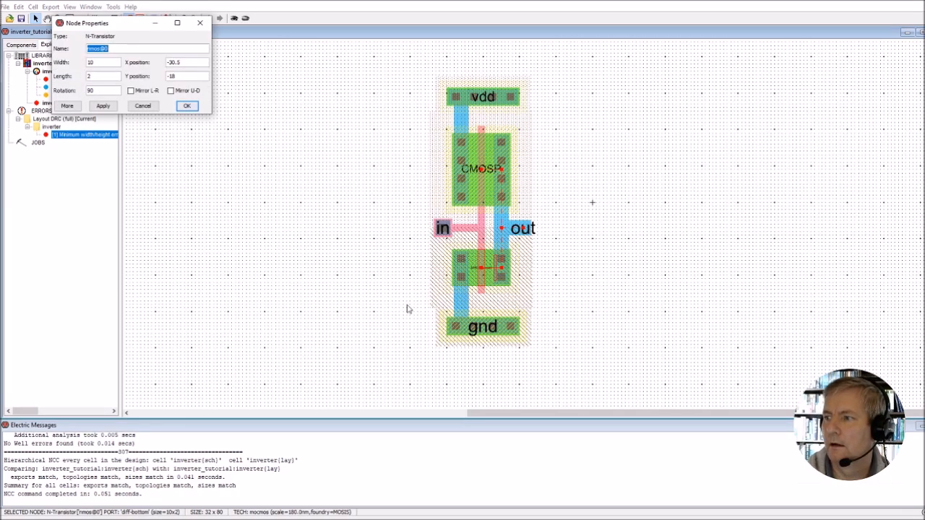
key("Return")
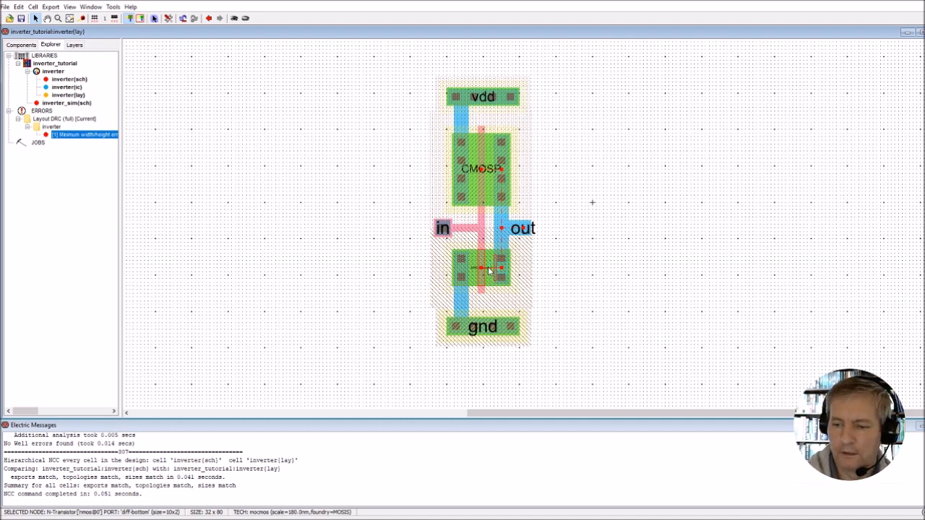
double_click(490, 271)
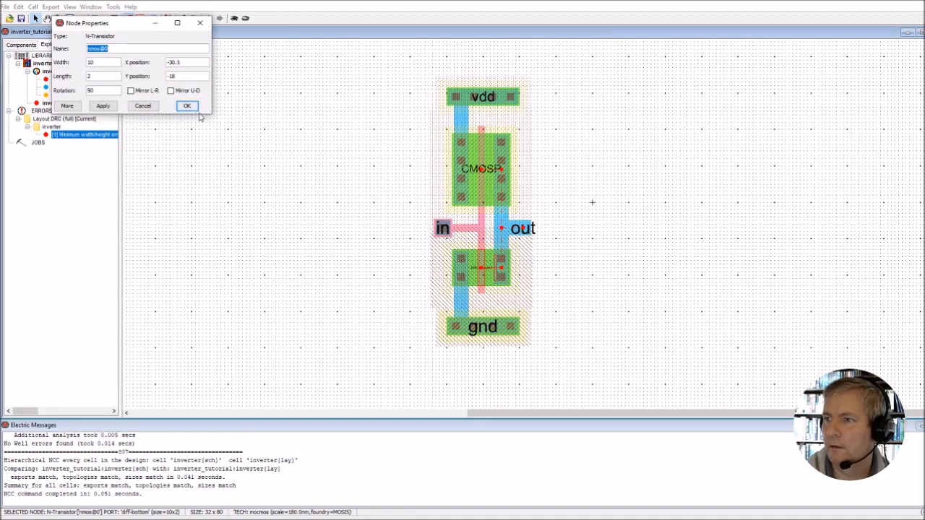
left_click(144, 107)
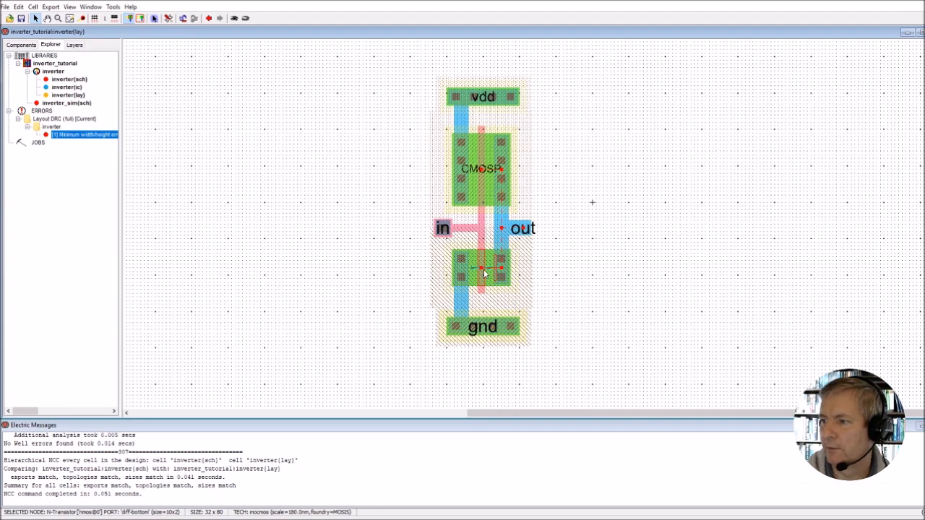
- Set the nMOS transistor's SPICE model text to CMOSN with a text size of 3 units
left_click(485, 273)
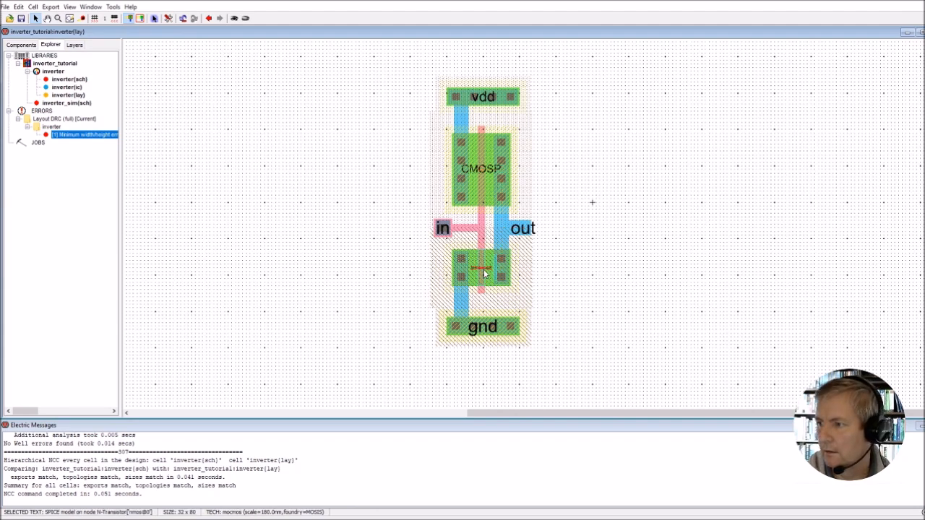
double_click(481, 275)
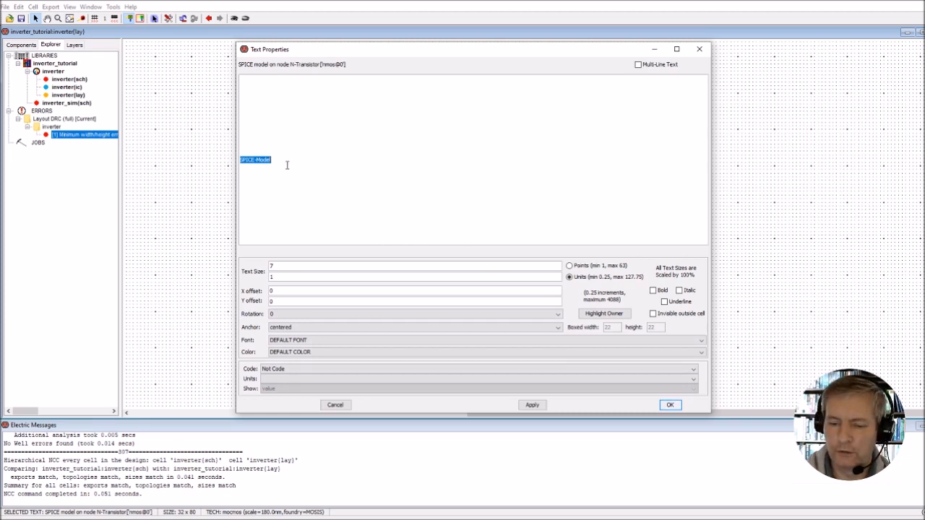
key("BackSpace")
type("CMOSN")
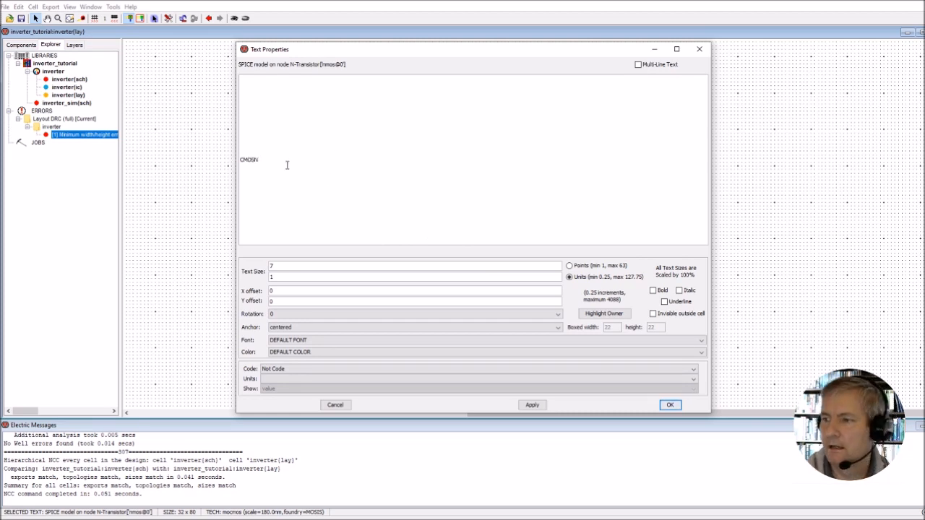
double_click(273, 277)
type("3")
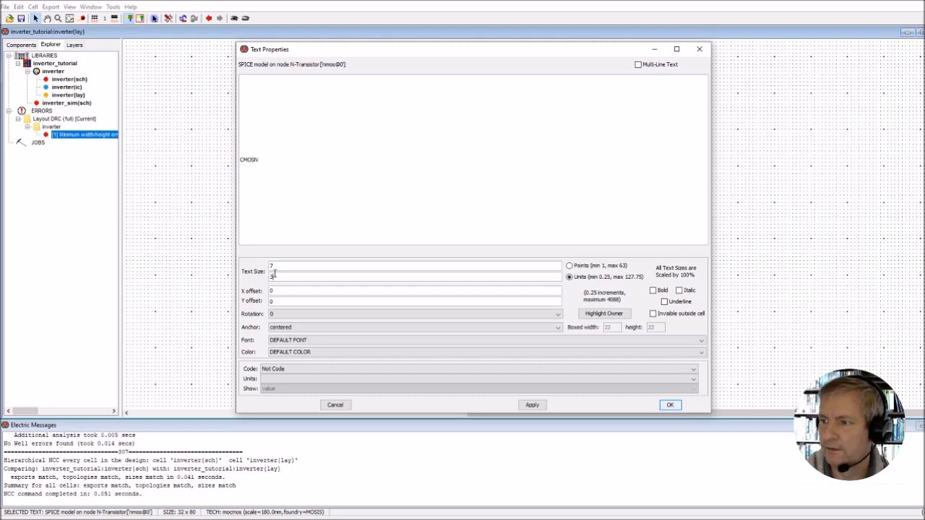
left_click(671, 405)
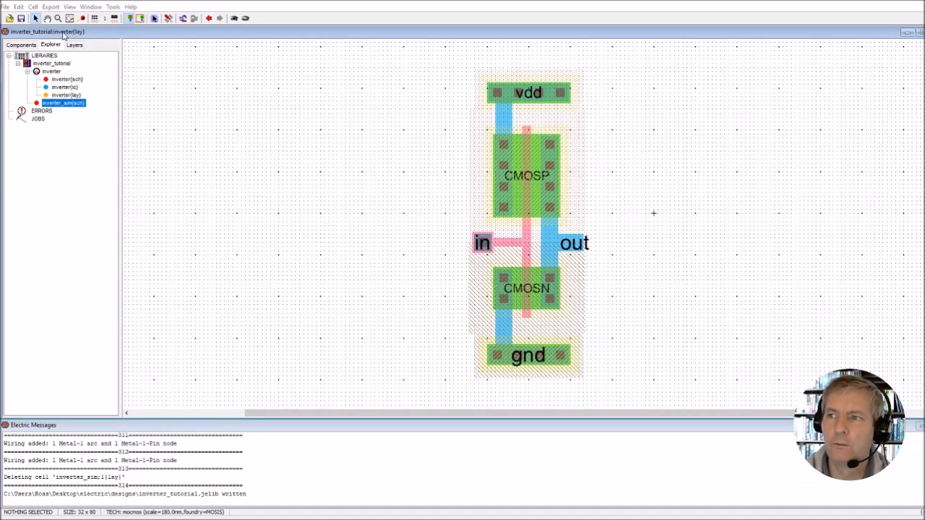
- Create a layout cell named inverter_sim in the inverter_tutorial library and place an instance of the inverter layout in it
left_click(34, 8)
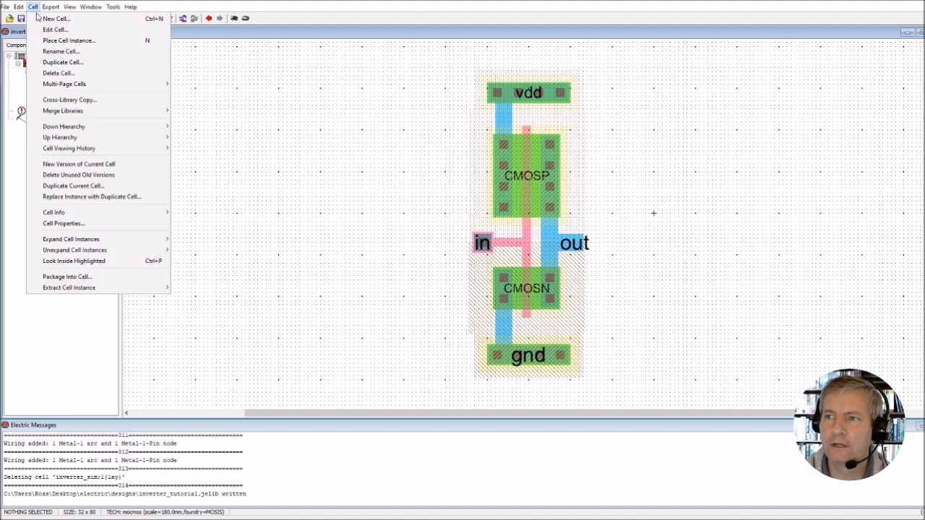
left_click(54, 19)
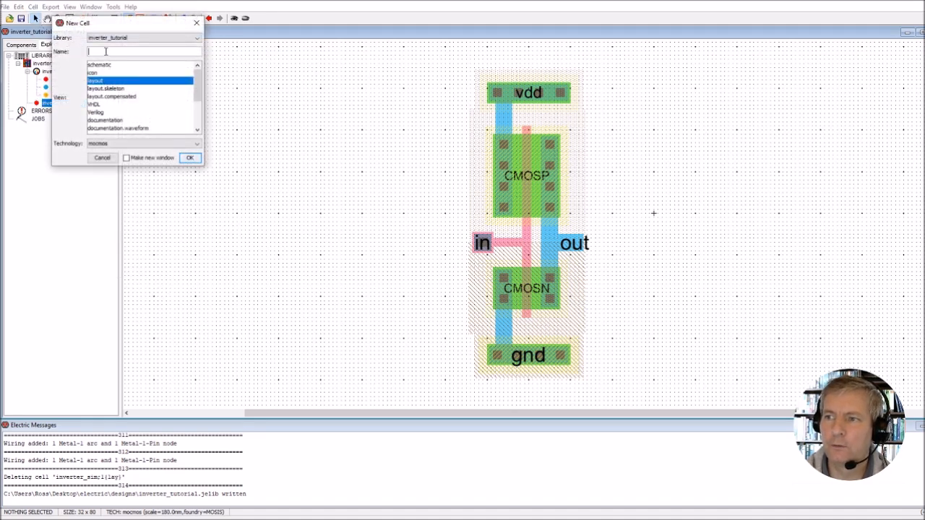
type("inve")
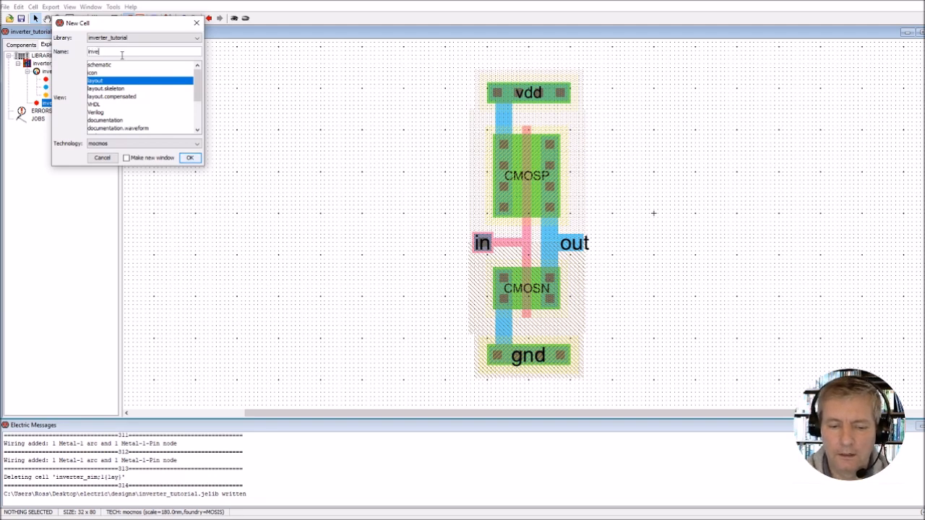
type("rter_sim")
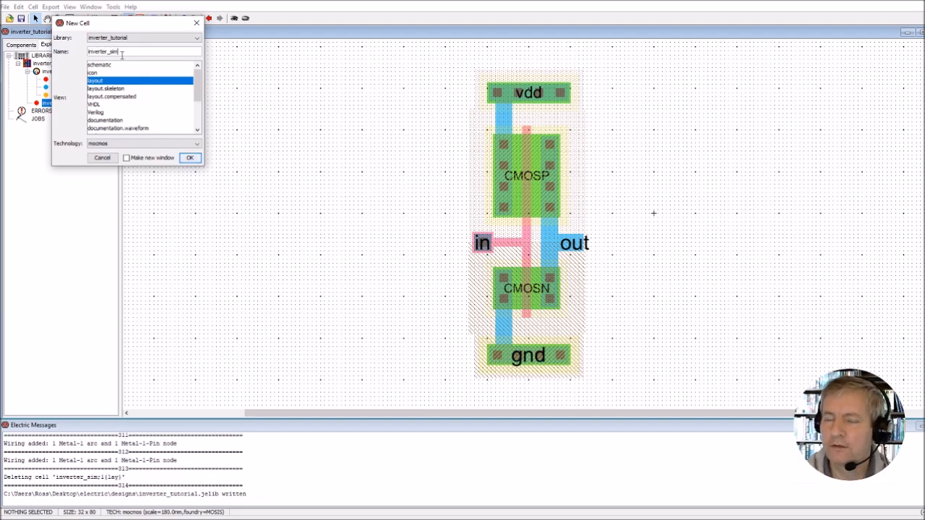
left_click(190, 158)
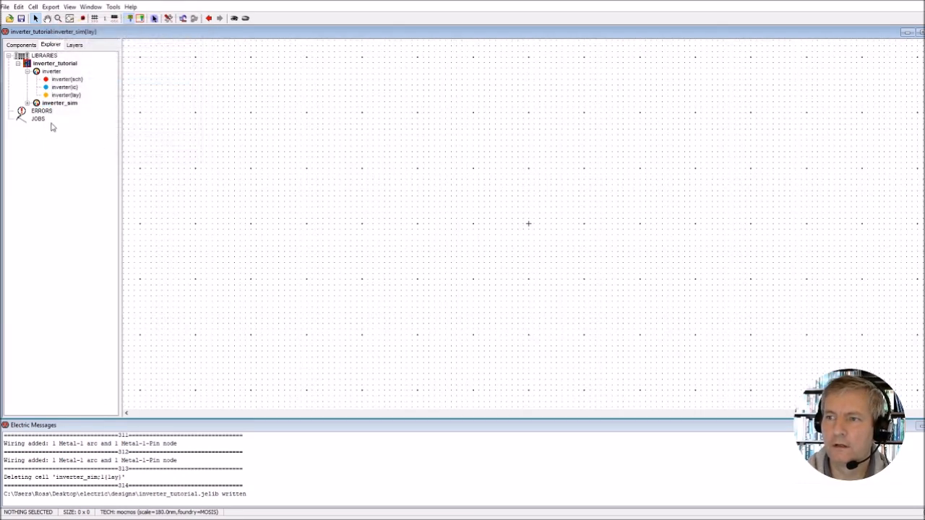
left_click(27, 103)
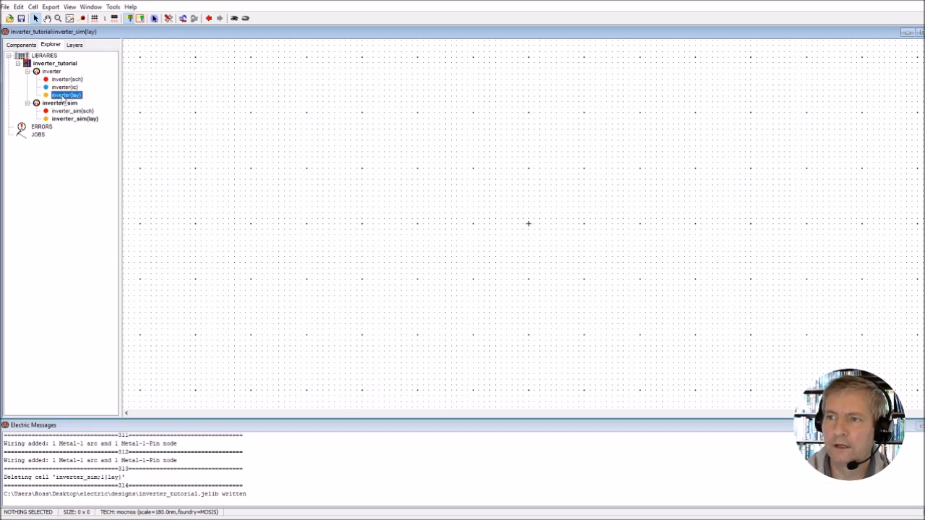
left_click_drag(64, 98, 611, 227)
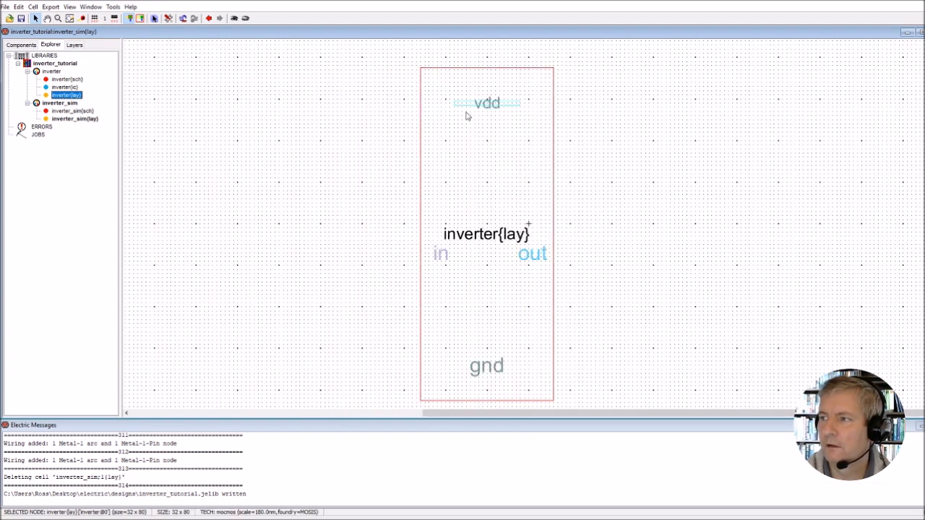
- Run a Metal-1 arc outward from each of the inverter instance's vdd, out, in and gnd ports, ending each in a pin
left_click(515, 107)
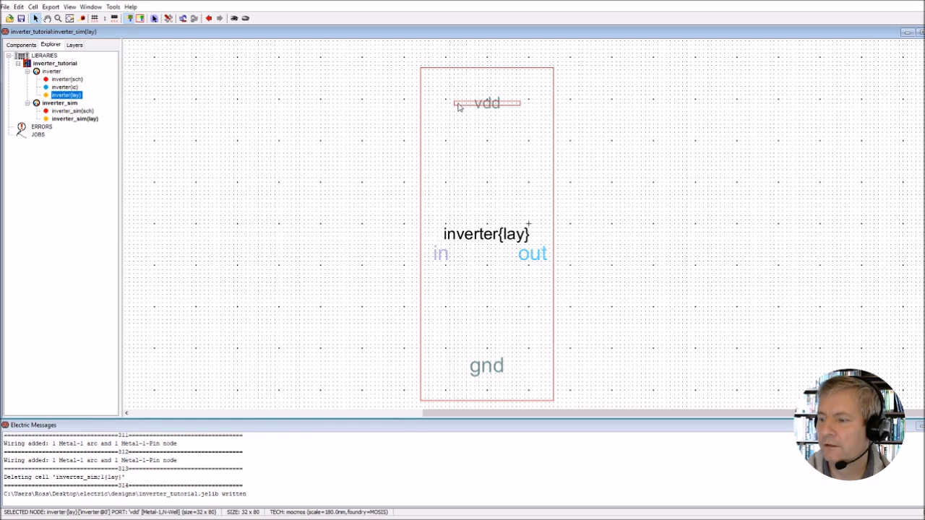
right_click(344, 107)
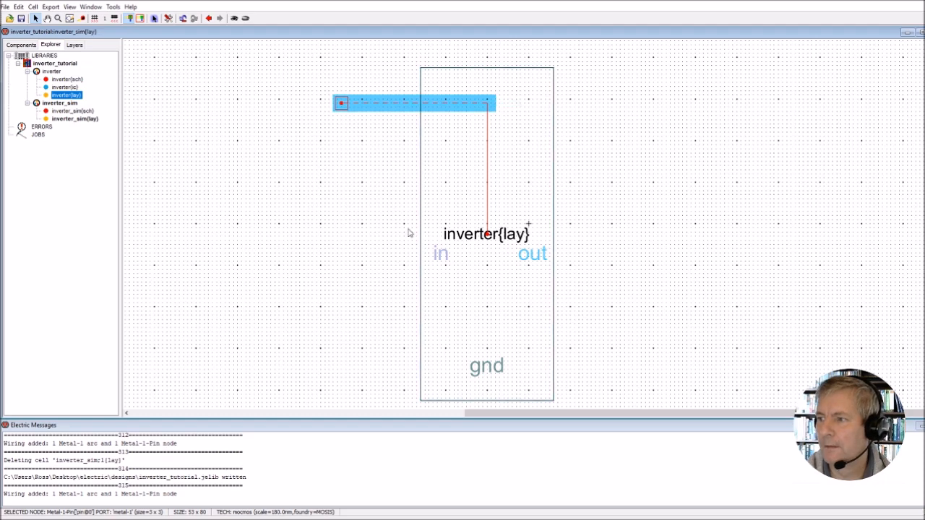
left_click(533, 258)
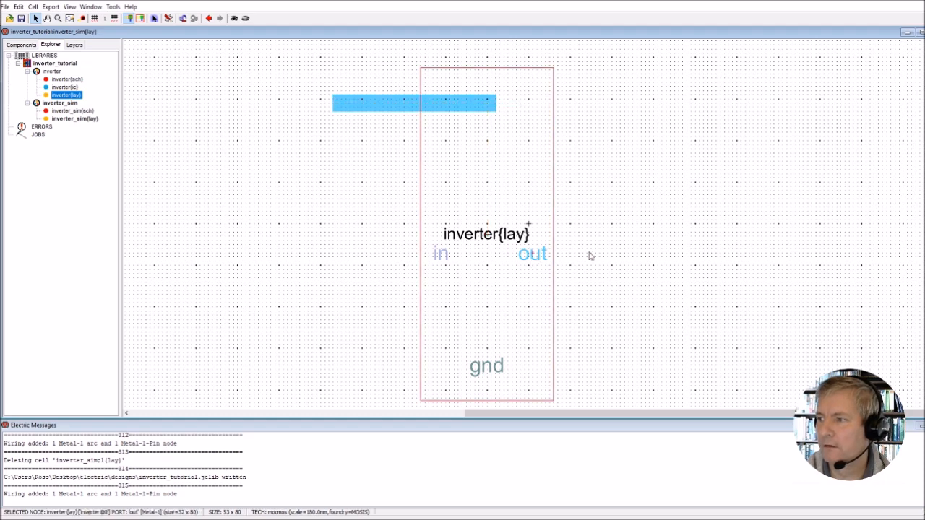
right_click(633, 253)
left_click(441, 255)
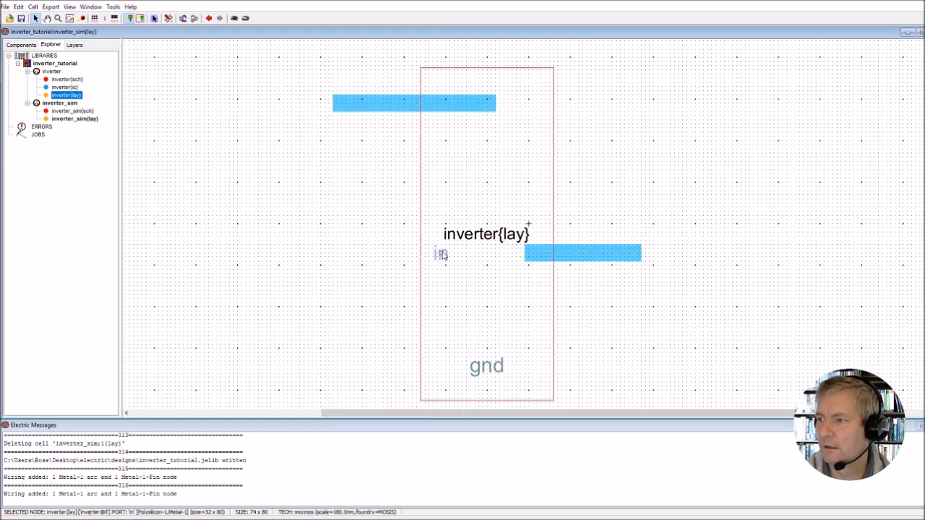
right_click(347, 255)
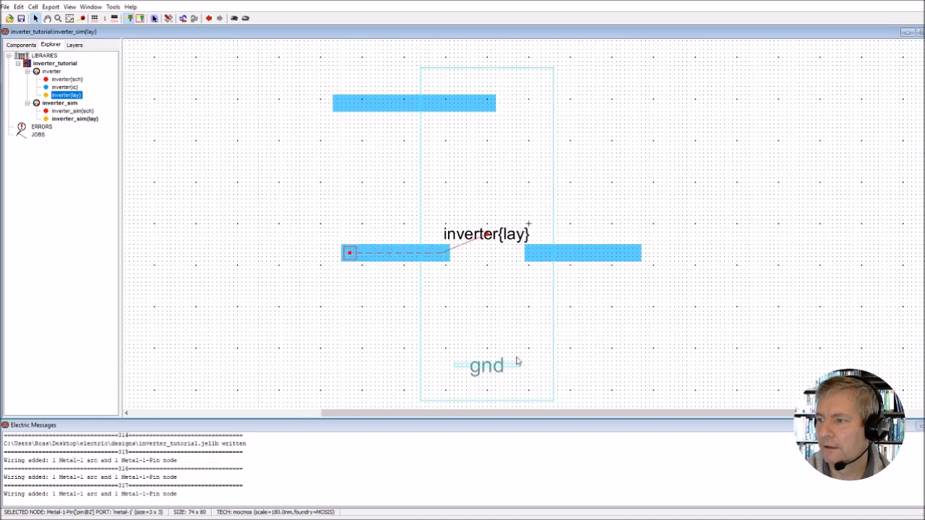
left_click(485, 368)
right_click(370, 365)
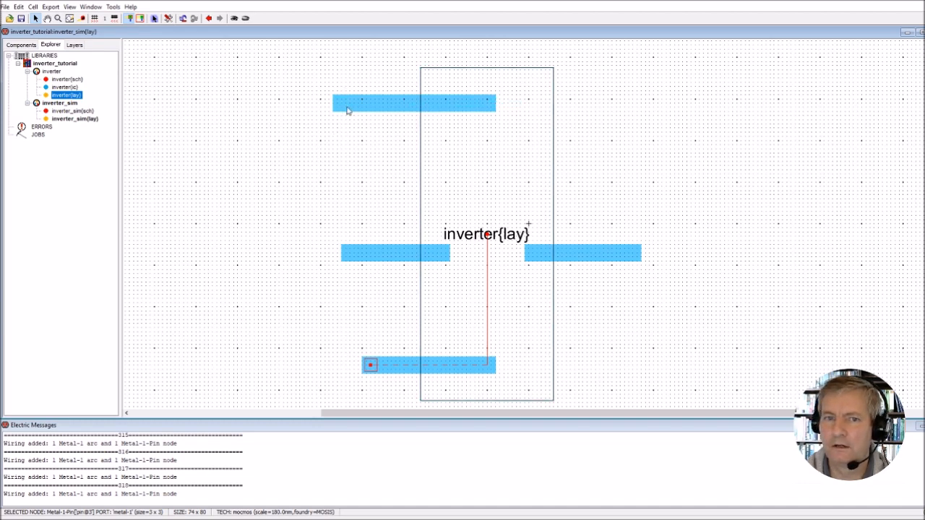
- Create exports named vdd and in on the end pins of the corresponding Metal-1 arcs
right_click(342, 105)
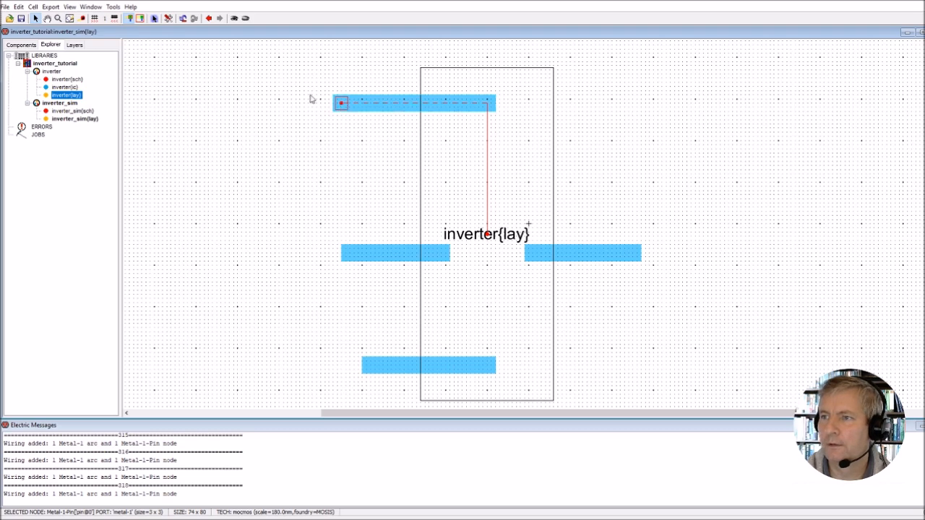
left_click(51, 7)
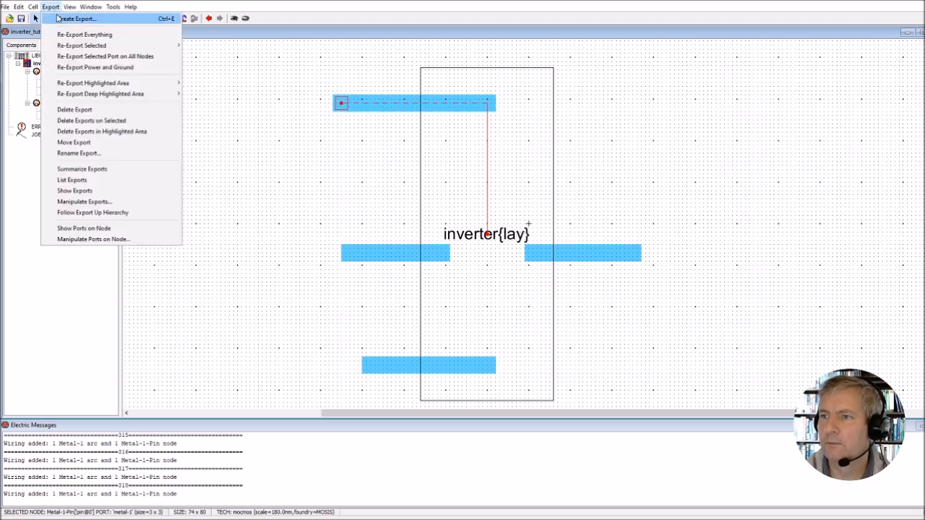
left_click(73, 18)
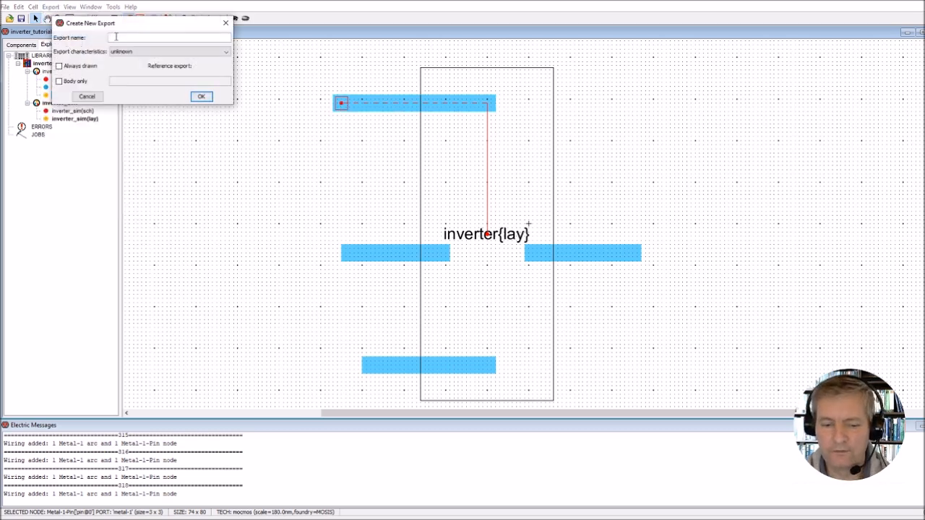
left_click(201, 96)
left_click(350, 253)
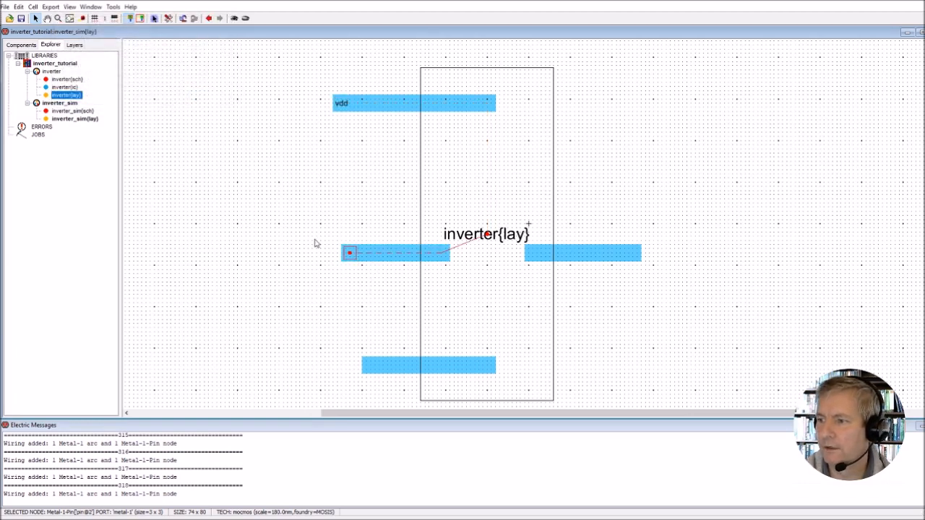
left_click(50, 7)
left_click(72, 18)
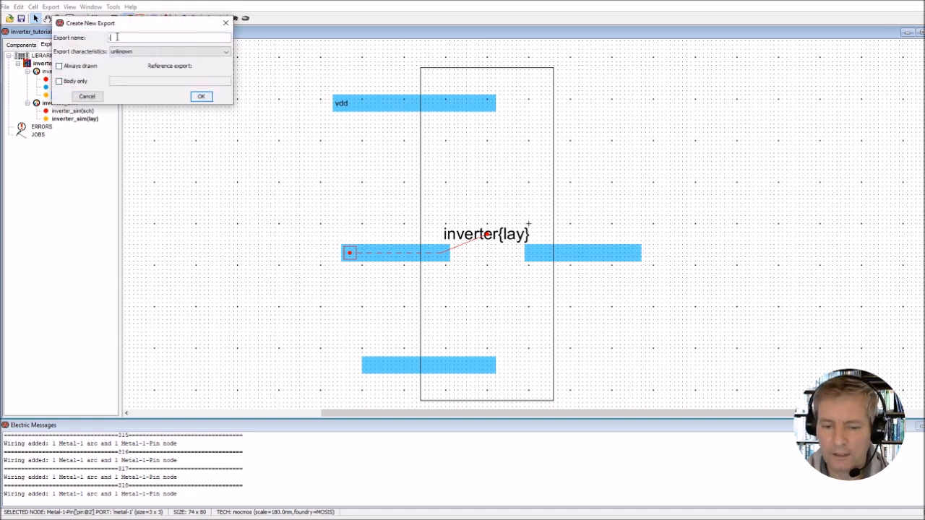
left_click(201, 96)
- Create exports named out and gnd on the end pins of the output and ground Metal-1 arcs
left_click(633, 255)
left_click(50, 6)
left_click(69, 18)
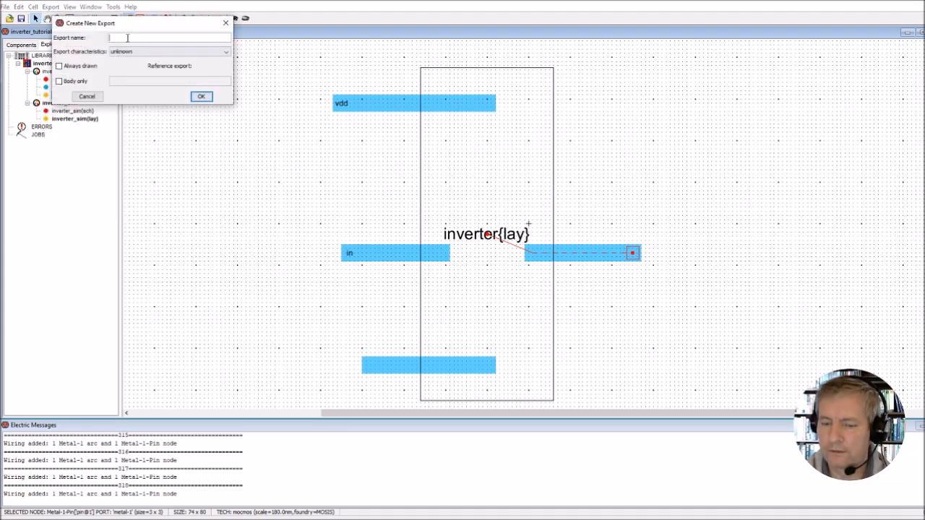
type("out")
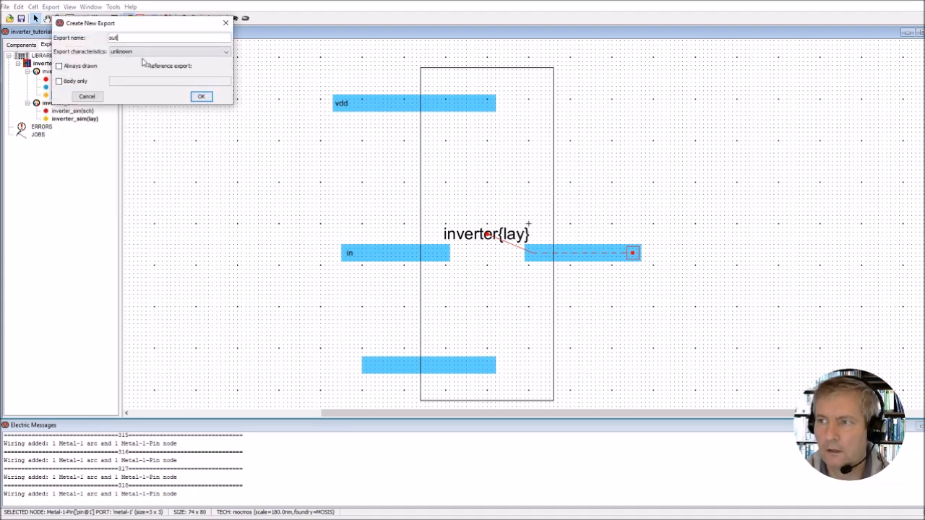
left_click(201, 96)
left_click(370, 366)
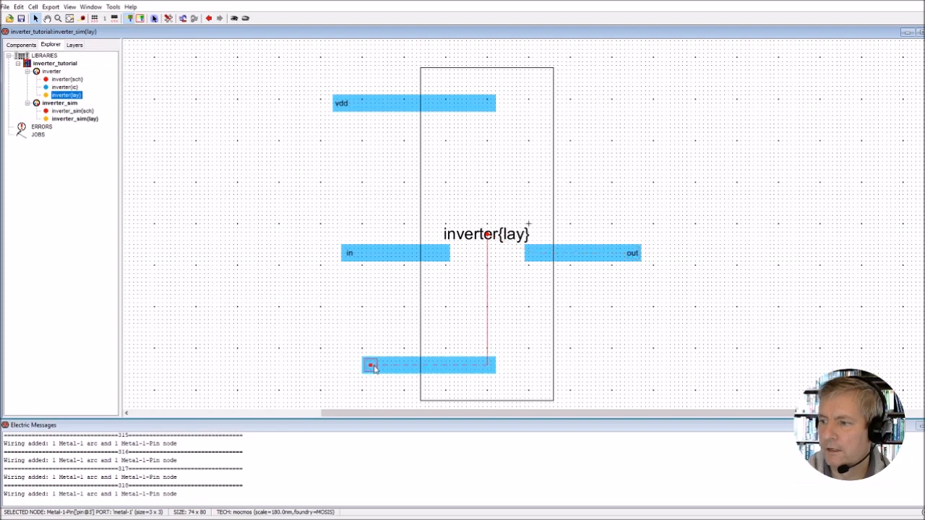
left_click(51, 6)
left_click(61, 17)
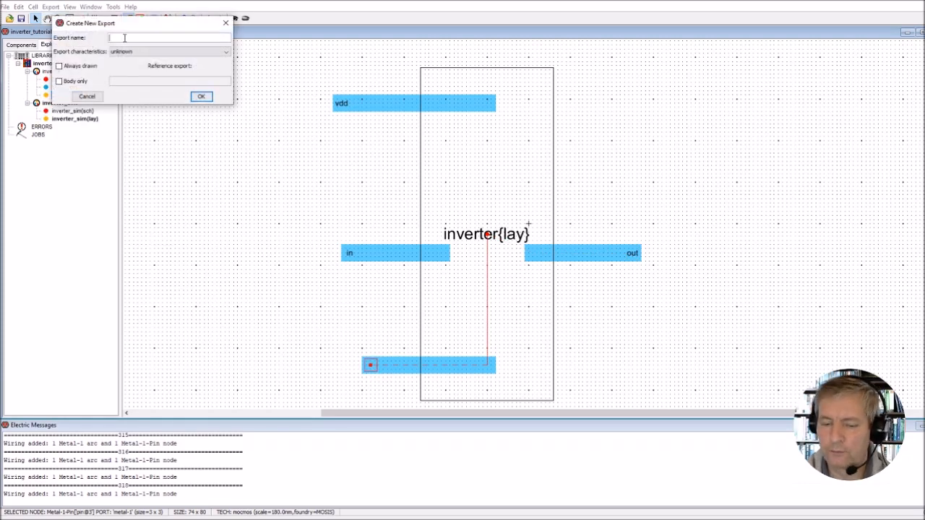
type("gn")
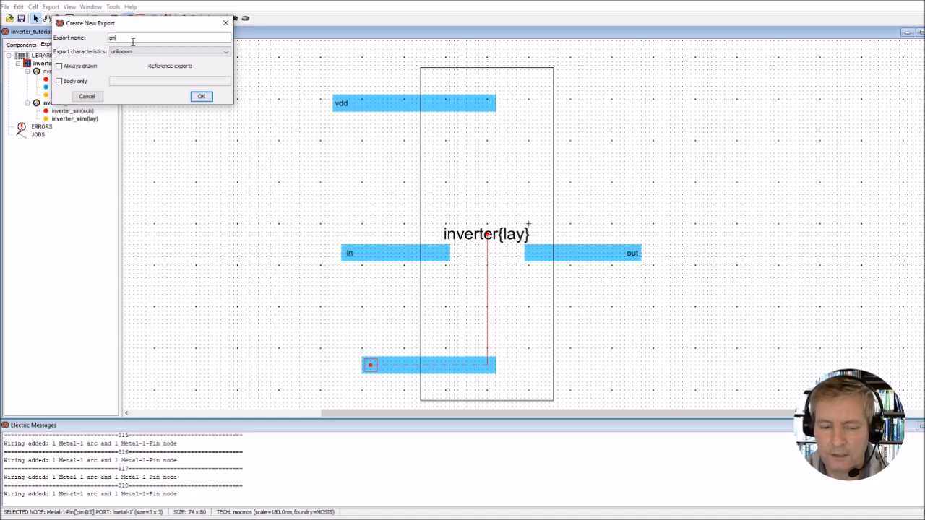
type("d")
left_click(200, 96)
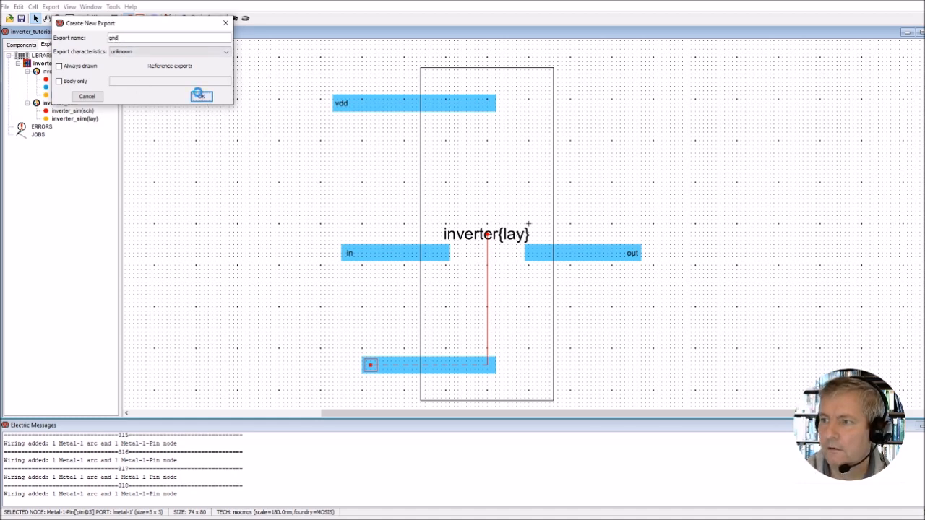
- Expand the inverter instance to display its internal layout
left_click(282, 239)
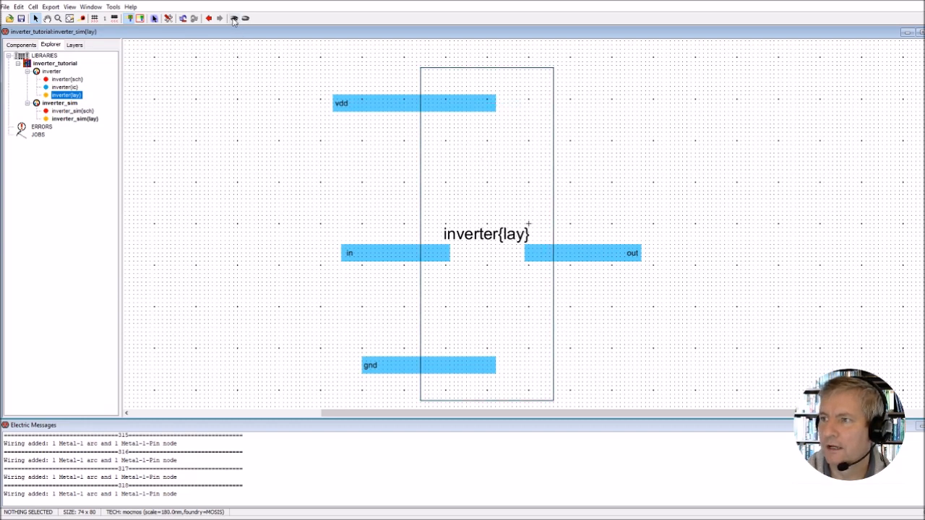
left_click(446, 141)
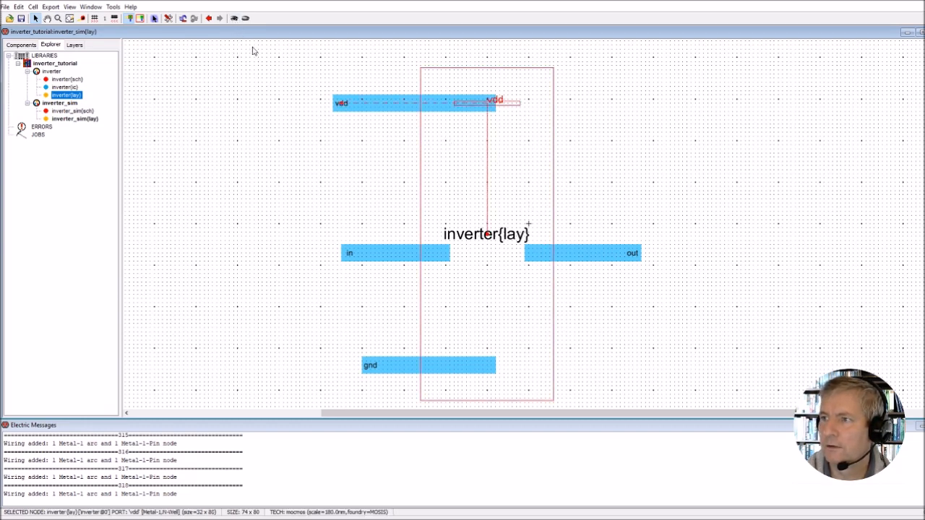
left_click(234, 19)
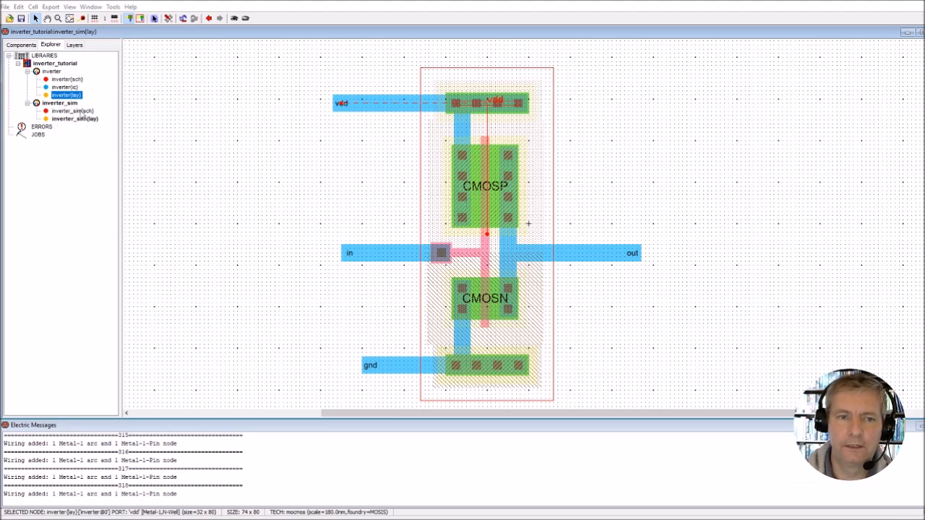
- Copy the SPICE code text from the inverter_sim schematic into the inverter_sim layout, placing it beside the inverter
left_click(82, 112)
double_click(82, 112)
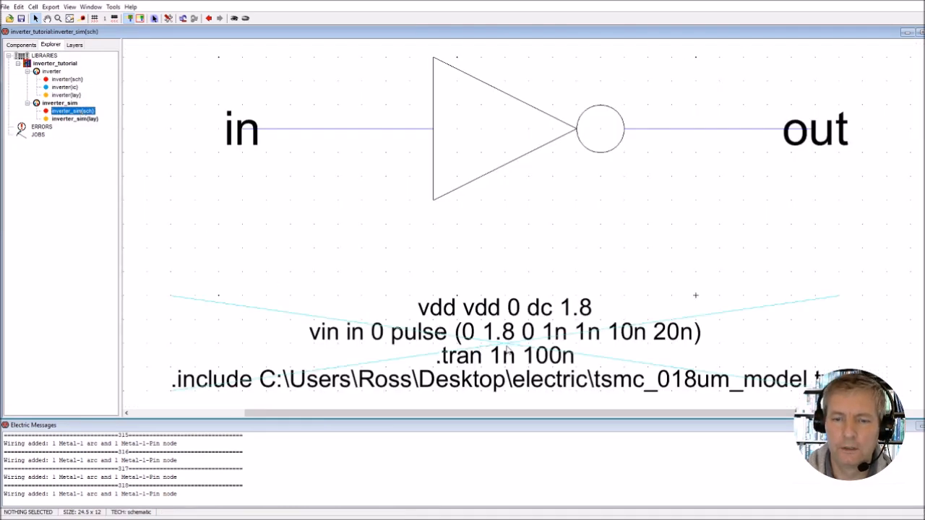
left_click(508, 350)
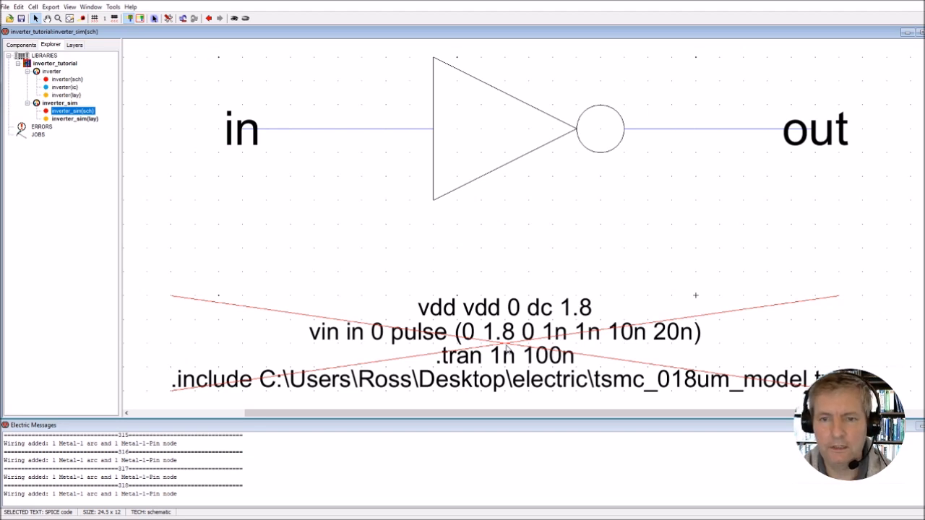
double_click(75, 120)
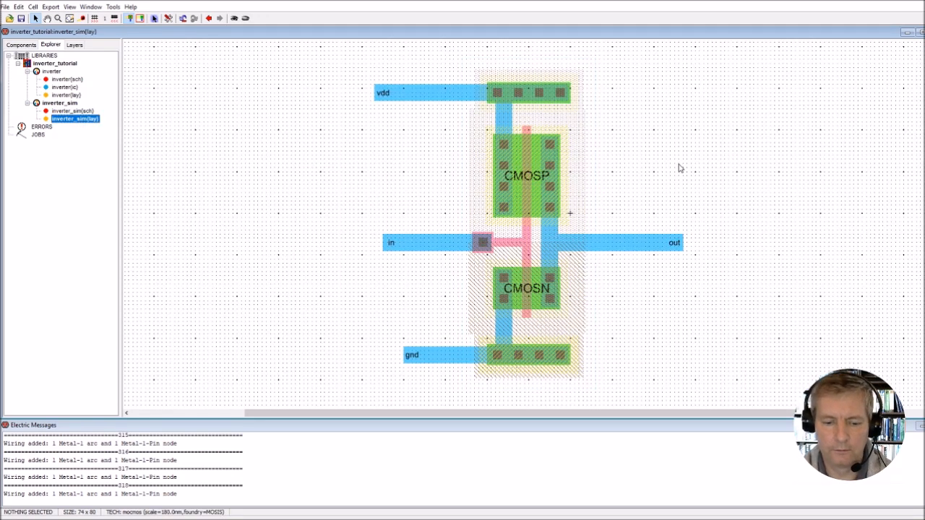
key("ctrl+v")
left_click(710, 184)
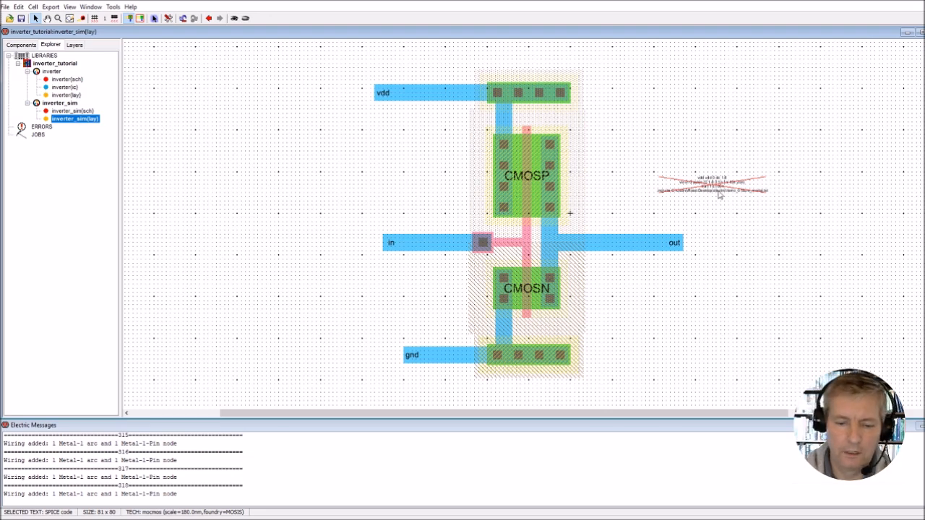
- Enlarge the pasted SPICE code's text size in units and move the text by (3,4) beside the inverter
double_click(719, 194)
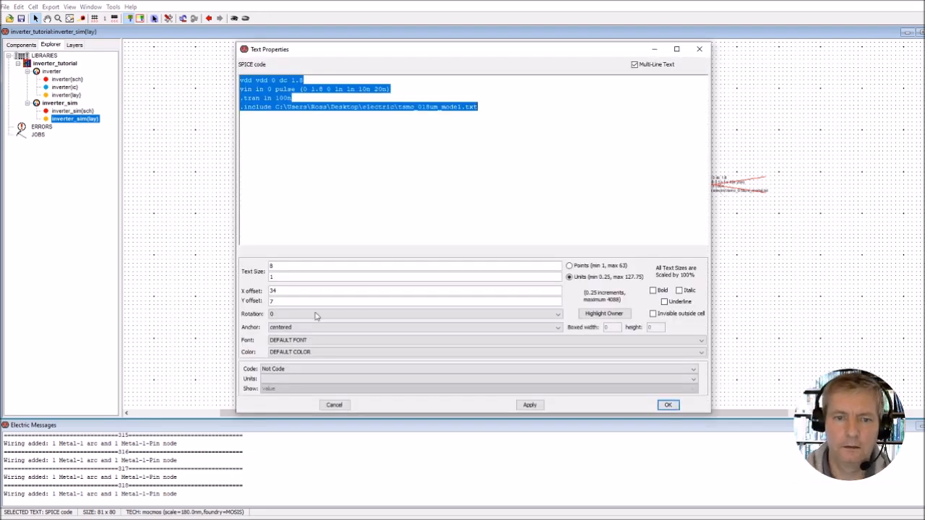
left_click(270, 277)
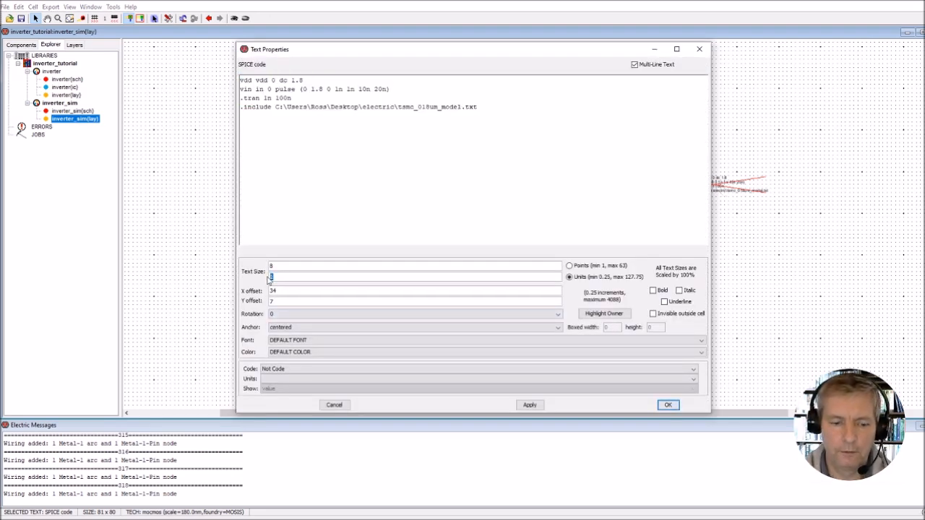
left_click(538, 406)
left_click(667, 405)
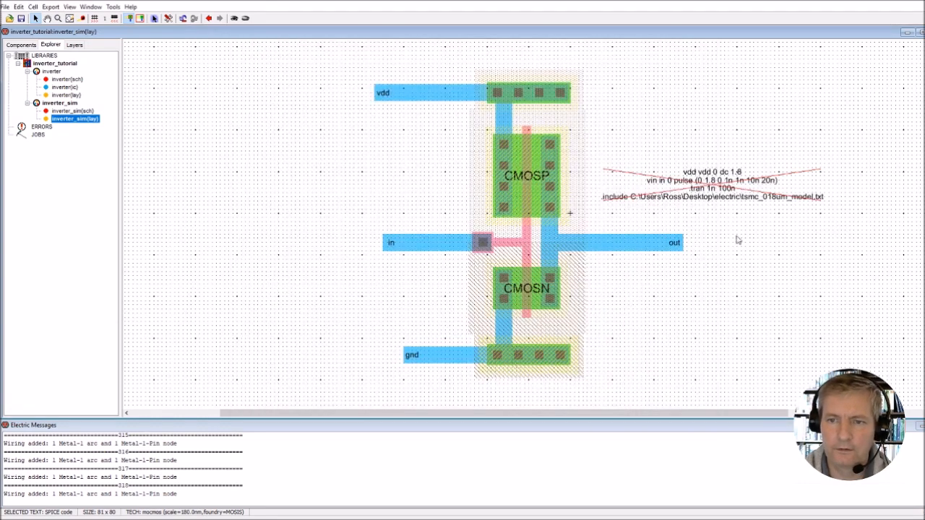
mouse_move(710, 189)
left_mouse_down()
mouse_move(722, 172)
mouse_move(720, 180)
left_mouse_up()
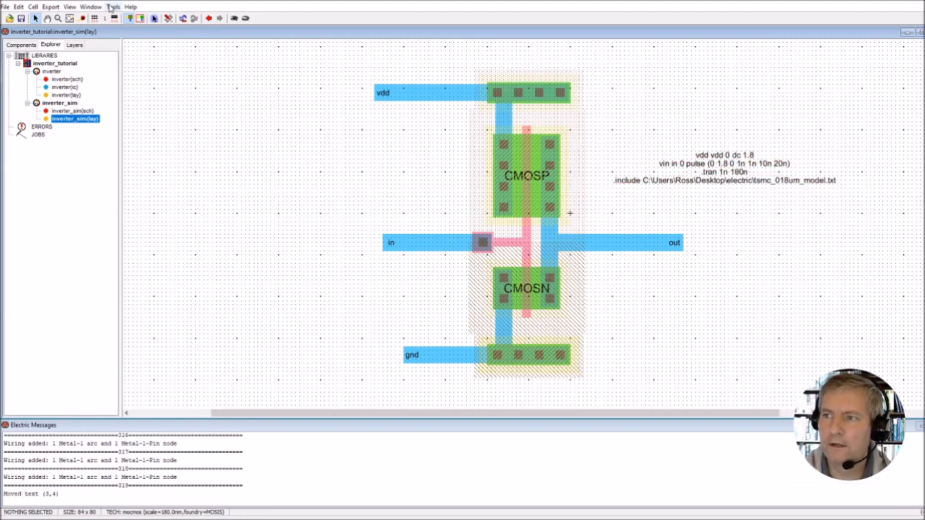
- Write the SPICE deck for the inverter_sim layout and run it in LTspice
left_click(113, 7)
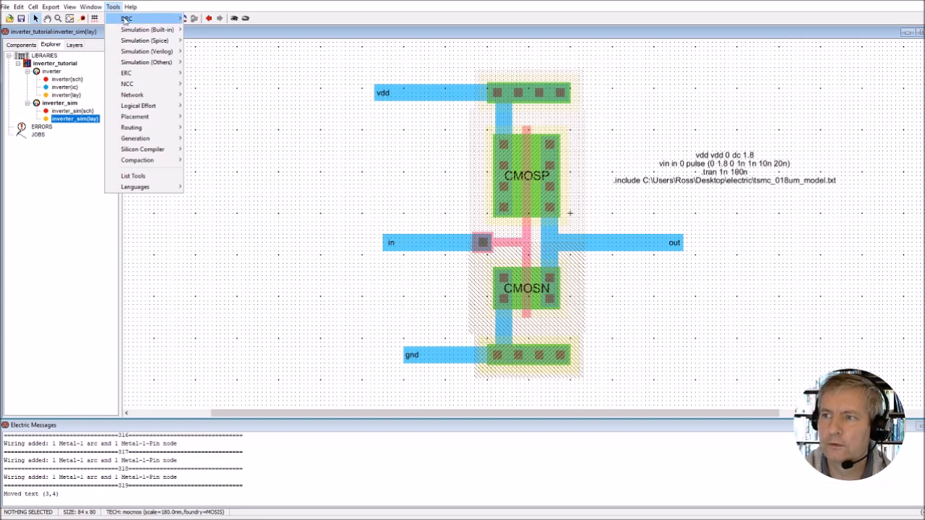
mouse_move(151, 41)
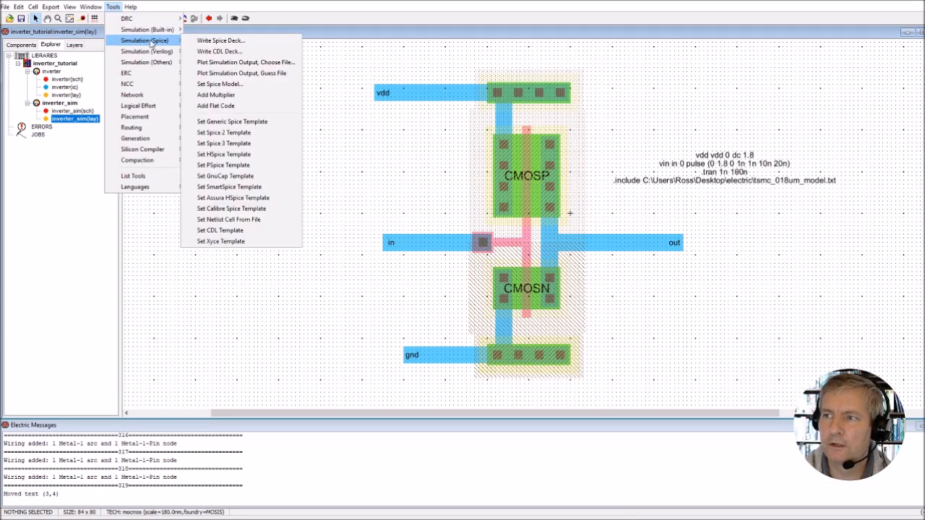
left_click(214, 41)
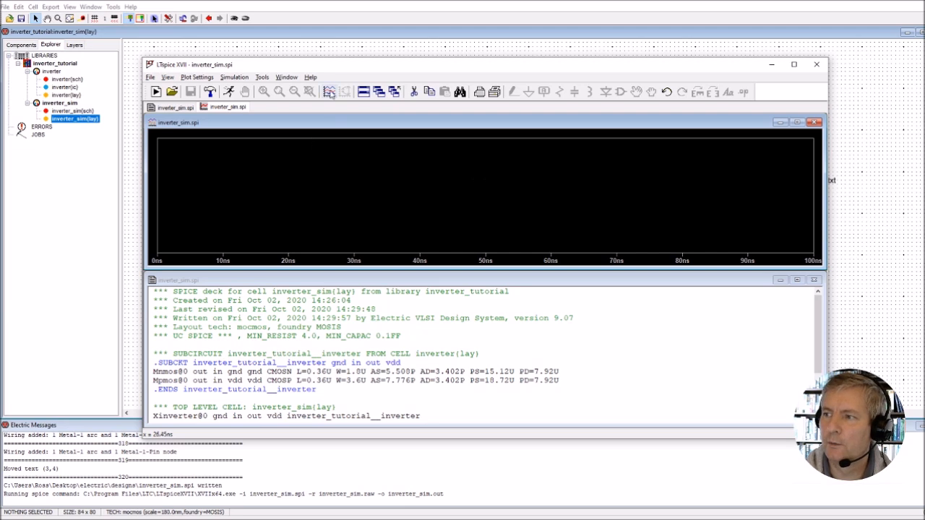
- Plot the V(in) and V(out) waveforms together from the inverter_sim simulation
left_click(329, 91)
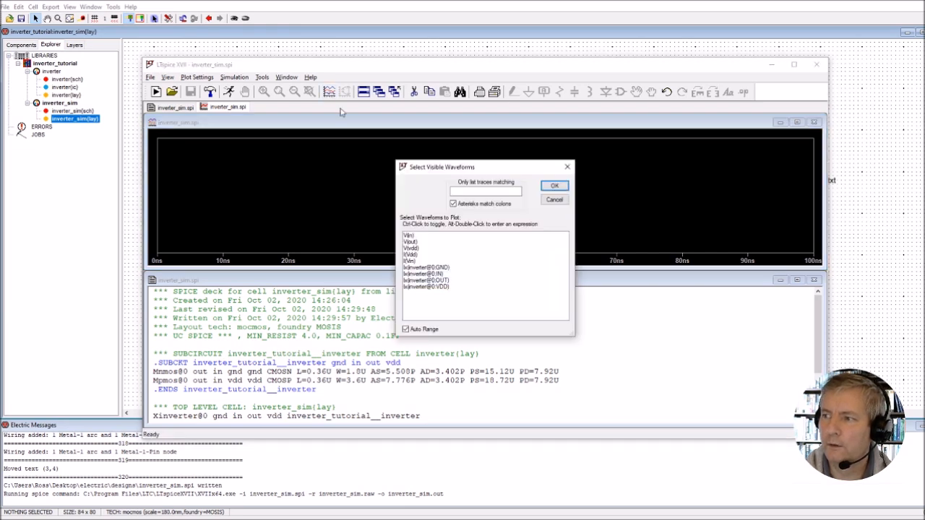
left_click(409, 235)
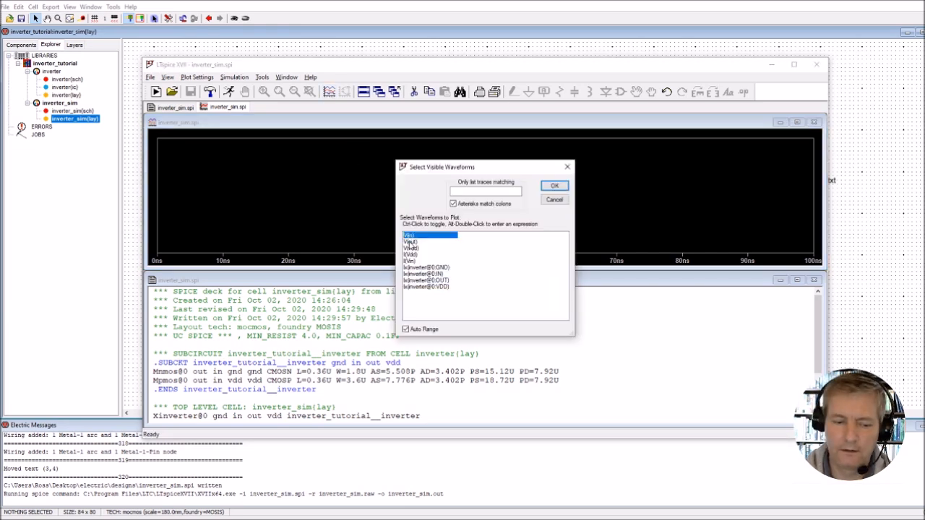
left_click(410, 242, "ctrl")
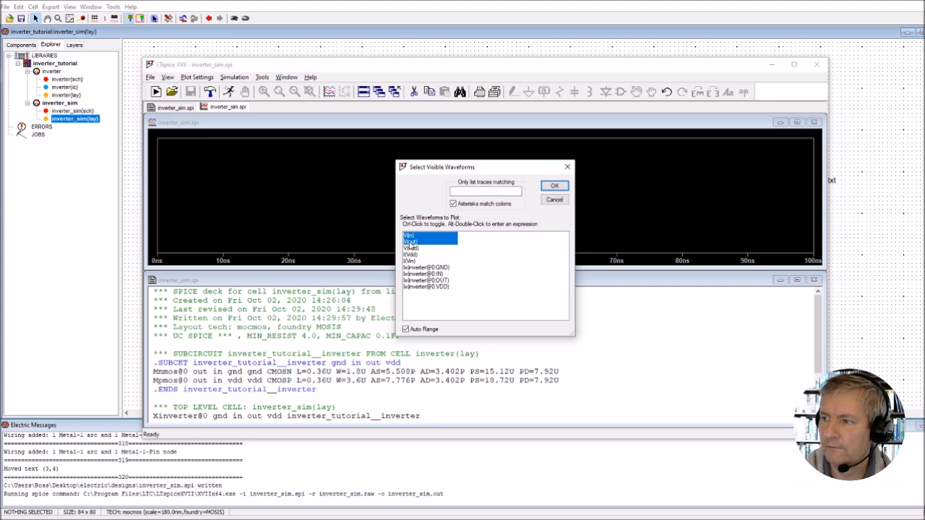
left_click(544, 187)
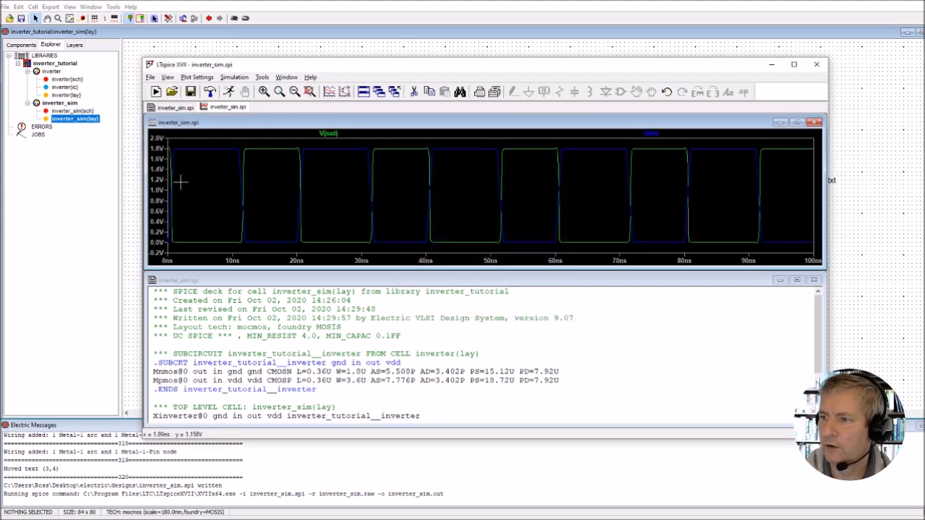